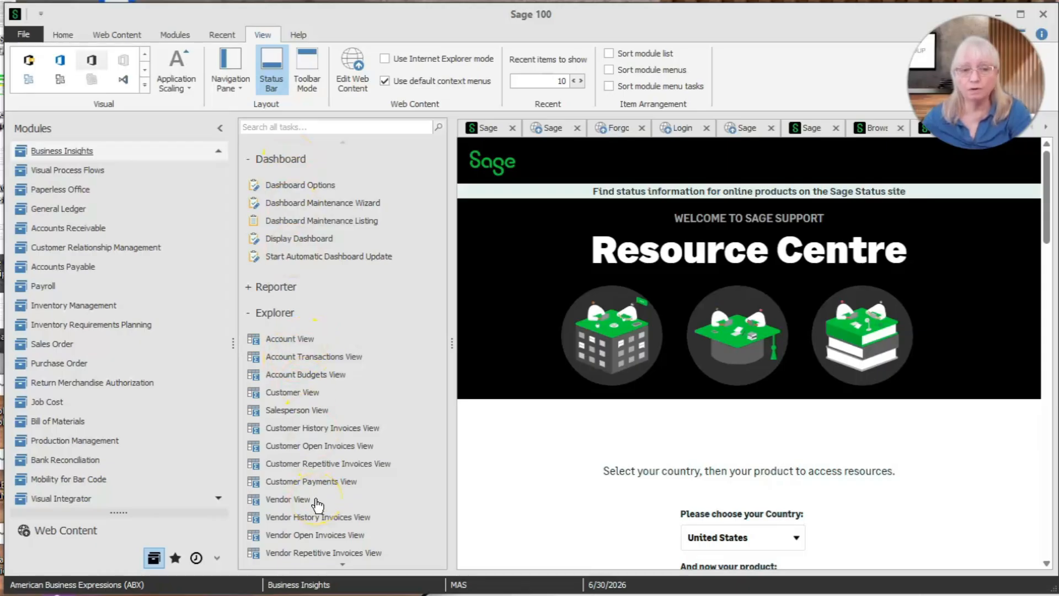
# Start Dashboard Options, agree to run Company Maintenance, and activate the Business Insights module for company ABX.
pyautogui.click(300, 187)
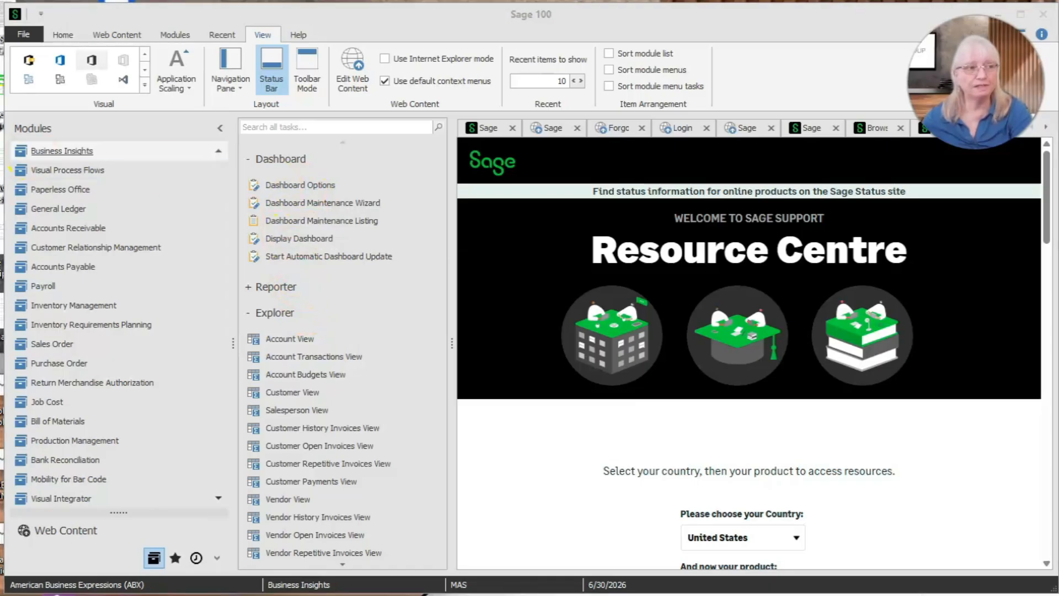
pyautogui.moveTo(306, 174); pyautogui.dragTo(614, 171)
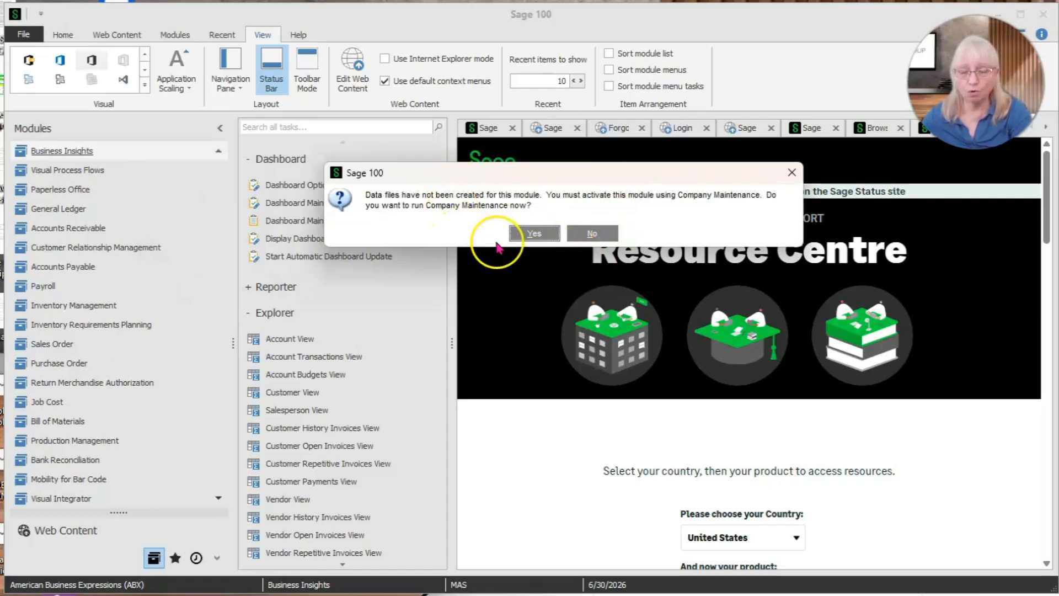
pyautogui.click(534, 236)
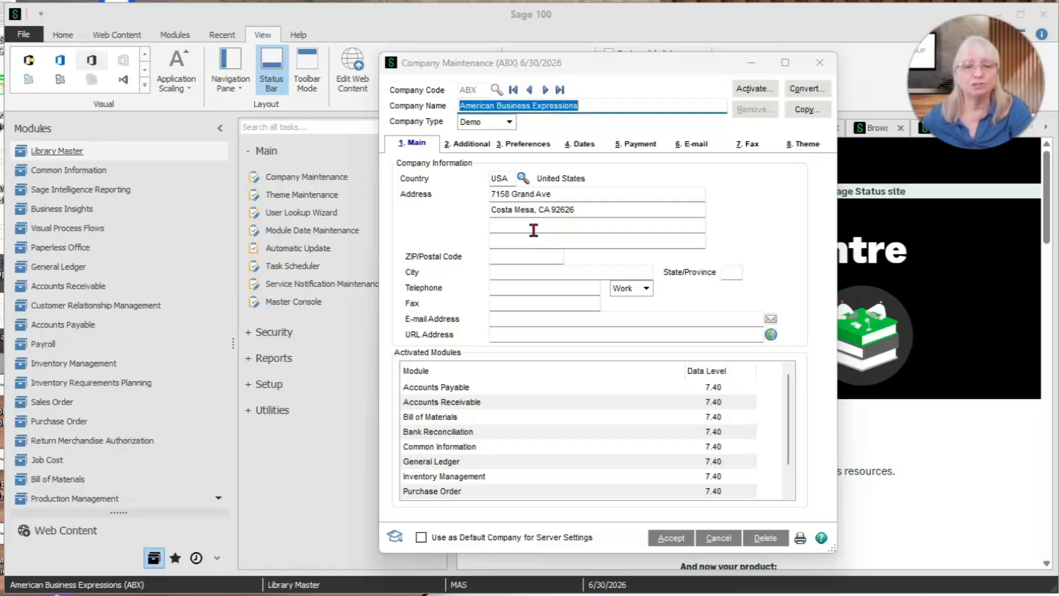
pyautogui.click(753, 89)
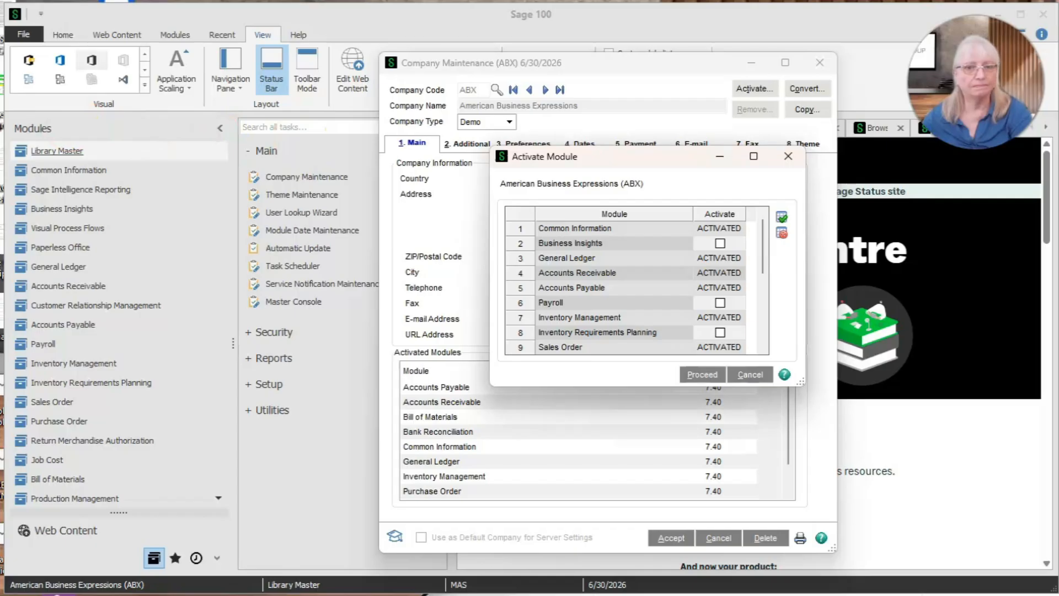
pyautogui.click(720, 244)
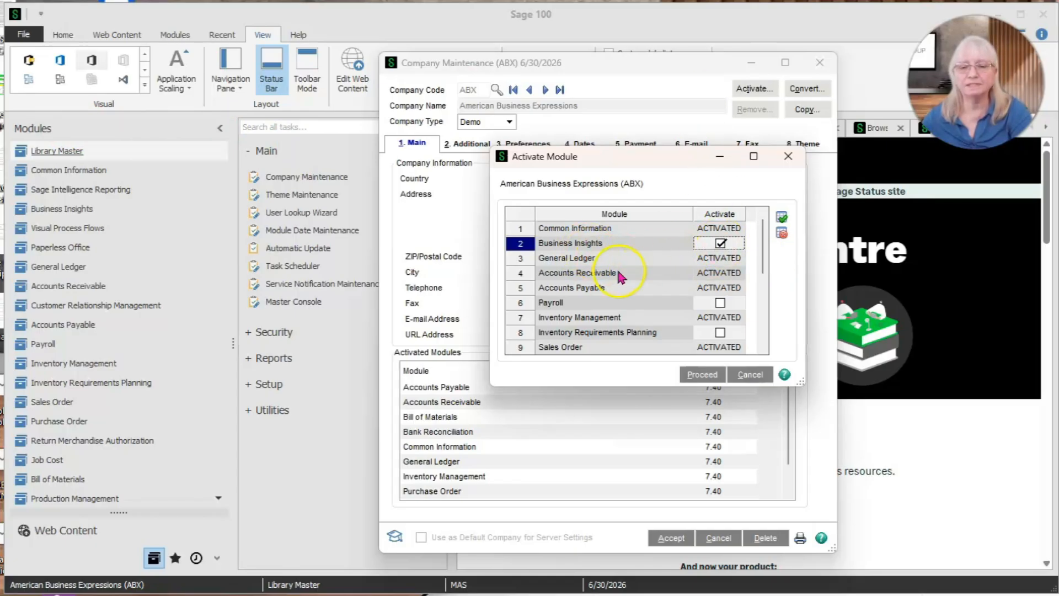
pyautogui.click(702, 380)
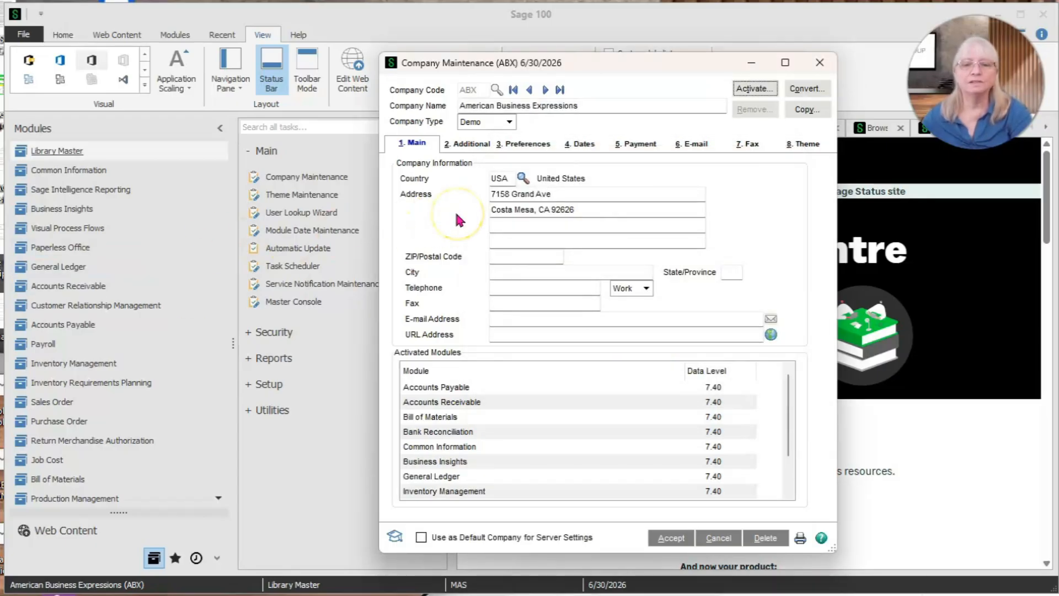
# Check the module activation list for company ABX, accept the company record and close Company Maintenance.
pyautogui.click(751, 89)
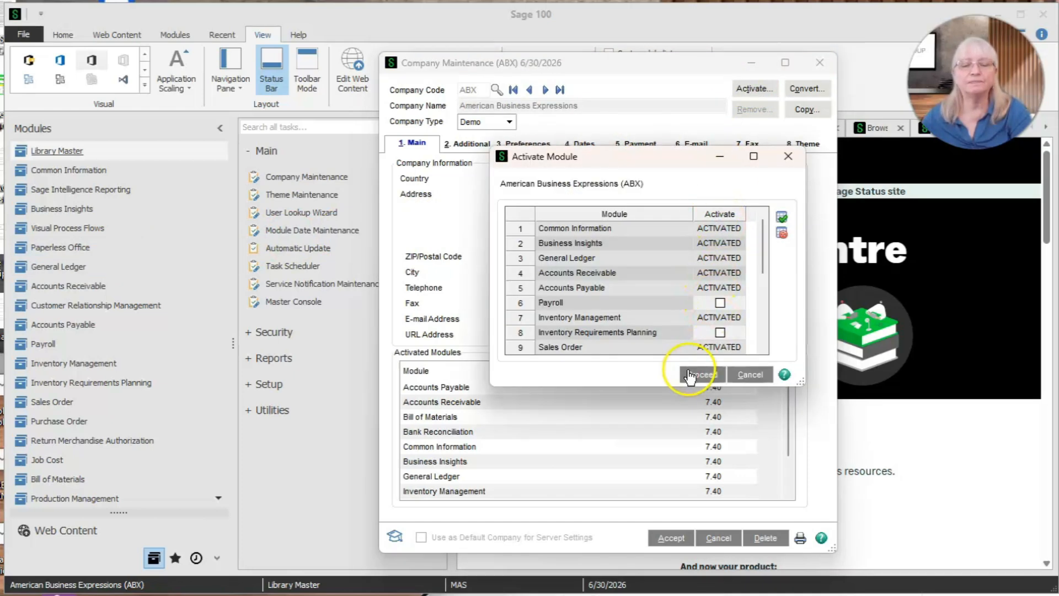
pyautogui.click(789, 158)
pyautogui.click(662, 538)
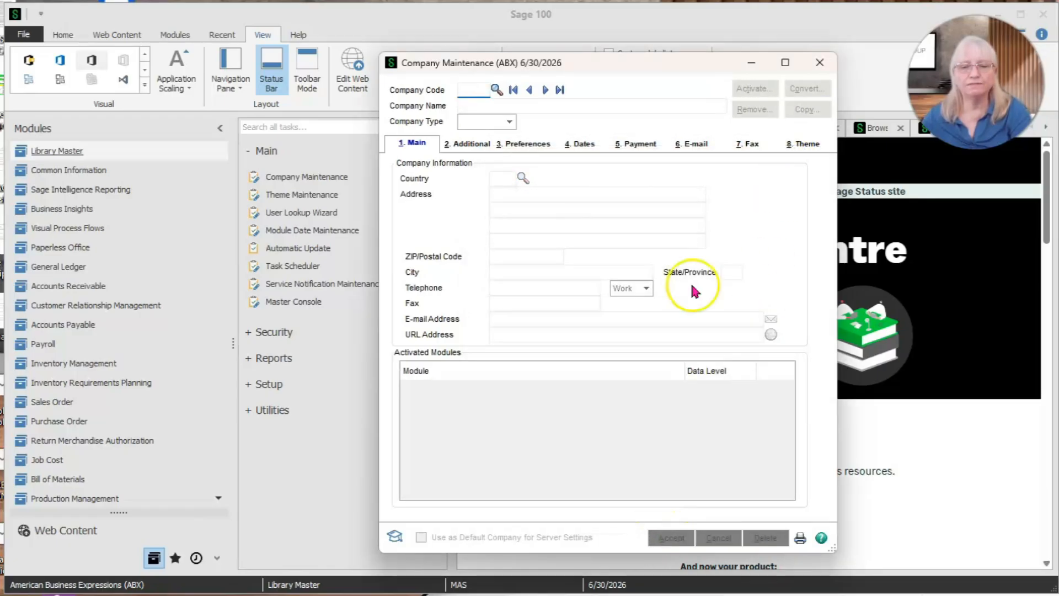
pyautogui.click(821, 64)
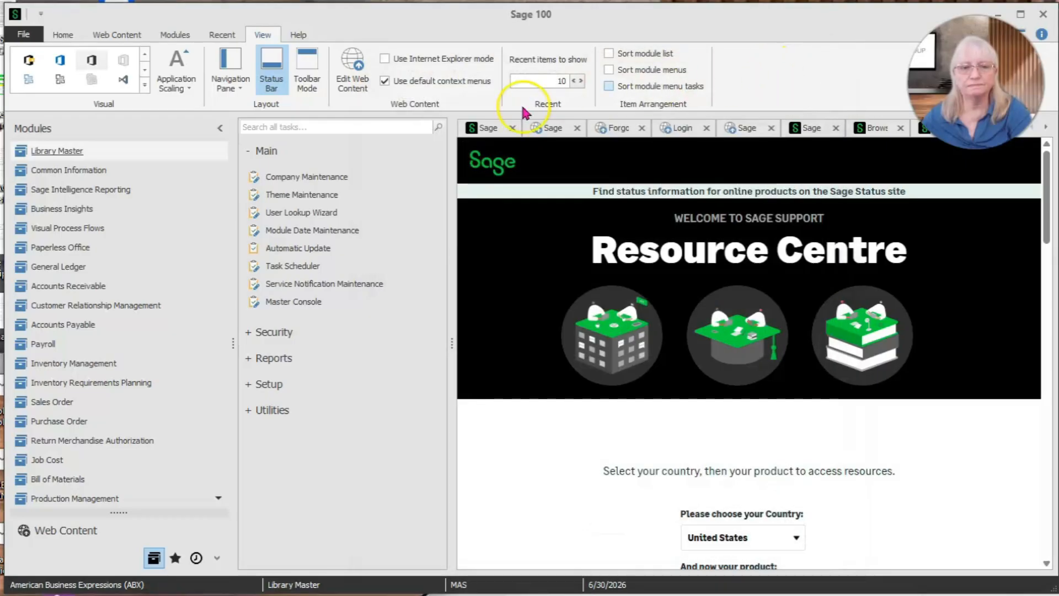
# Open the Business Insights module and set its accounting date to 6/30/2025.
pyautogui.click(83, 207)
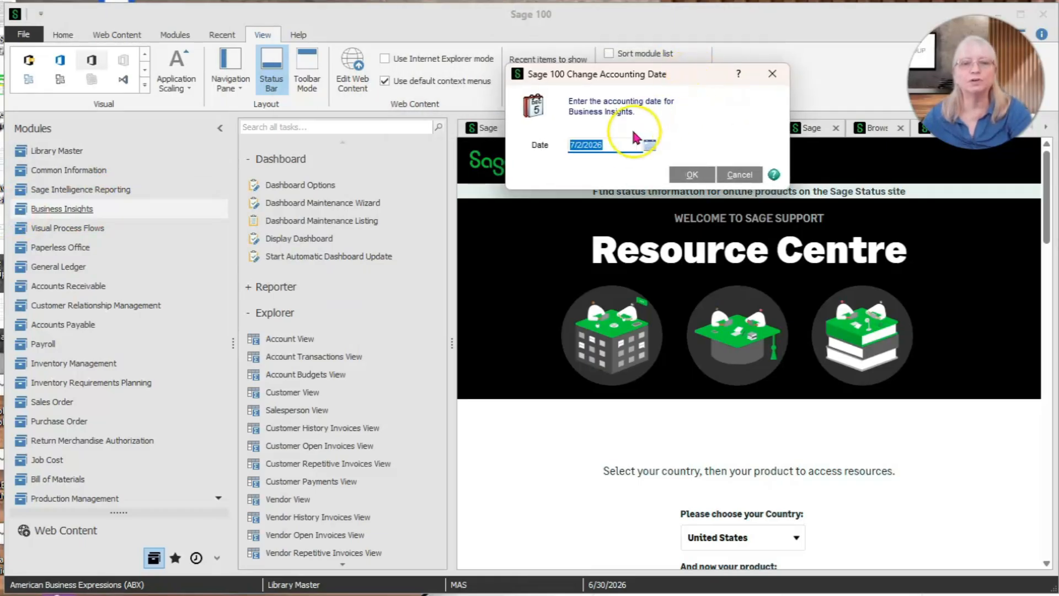
pyautogui.write('0630')
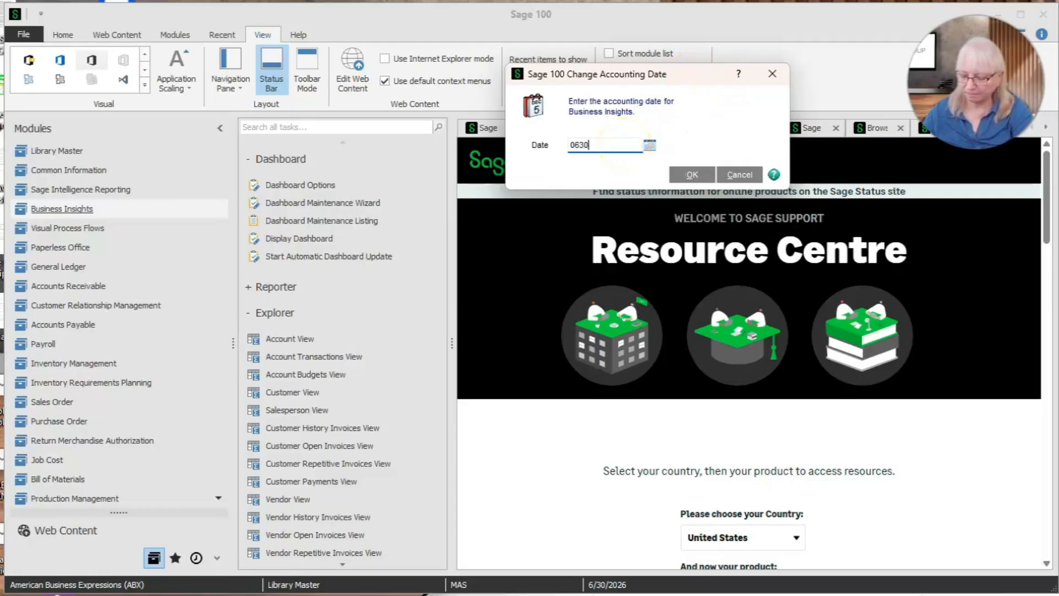
pyautogui.write('2025')
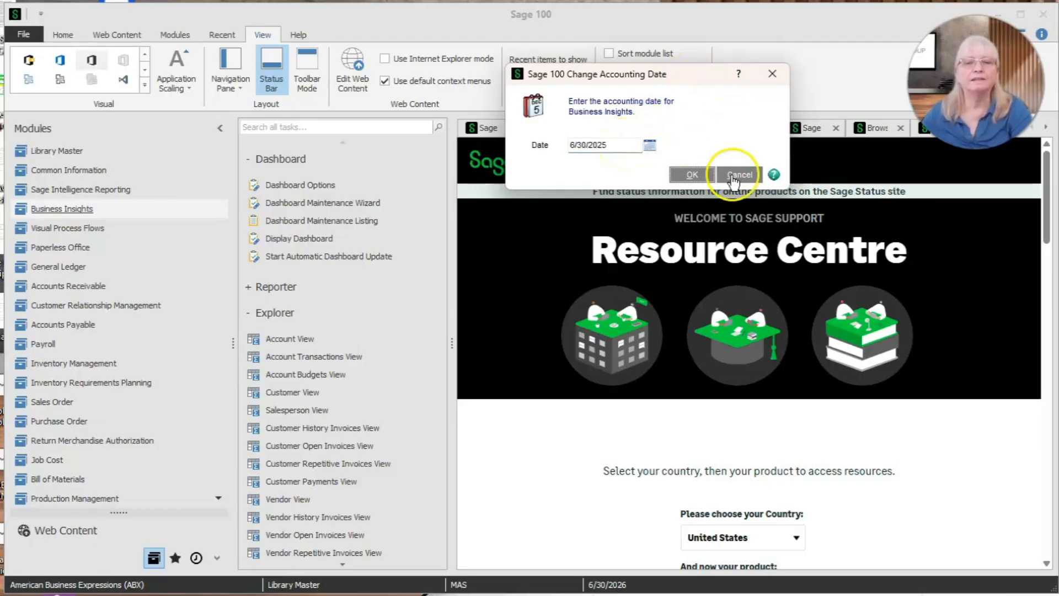
pyautogui.click(692, 176)
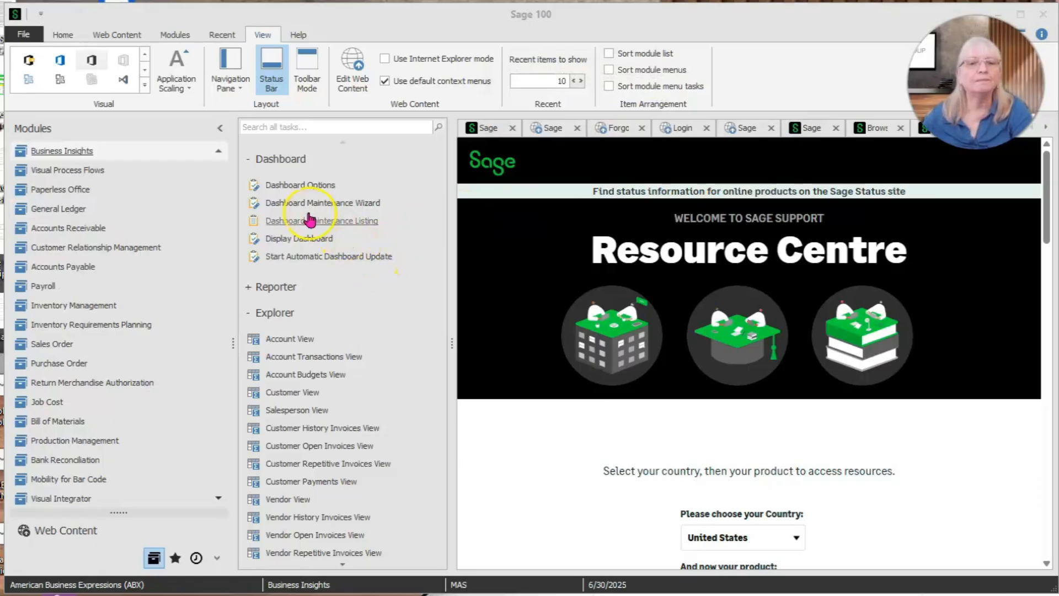
# Set up the Business Insights module through Dashboard Options, with company name ABX and 6 segments in the pie chart.
pyautogui.click(321, 184)
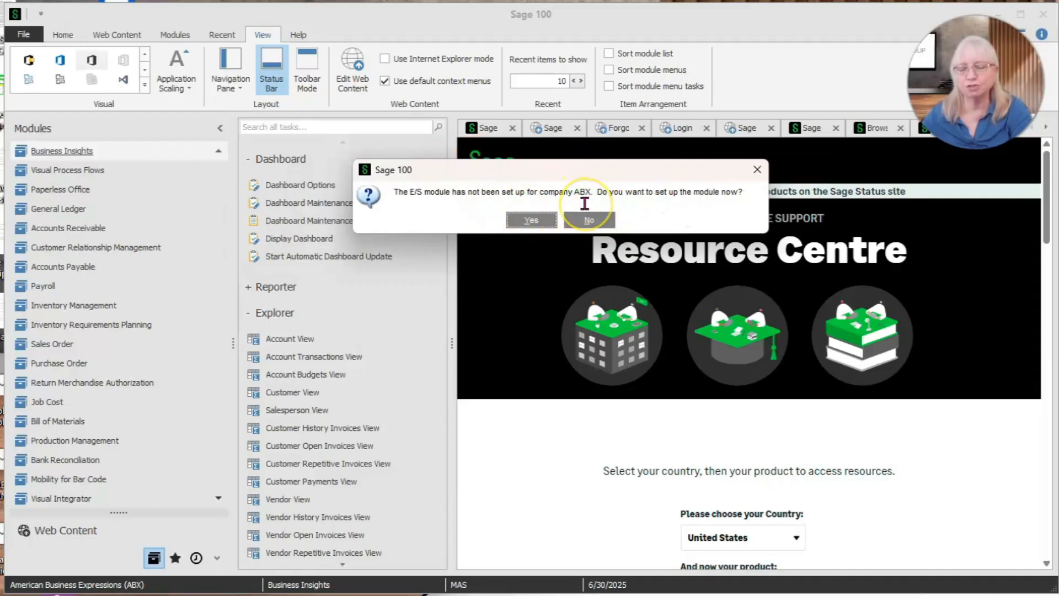
pyautogui.click(531, 220)
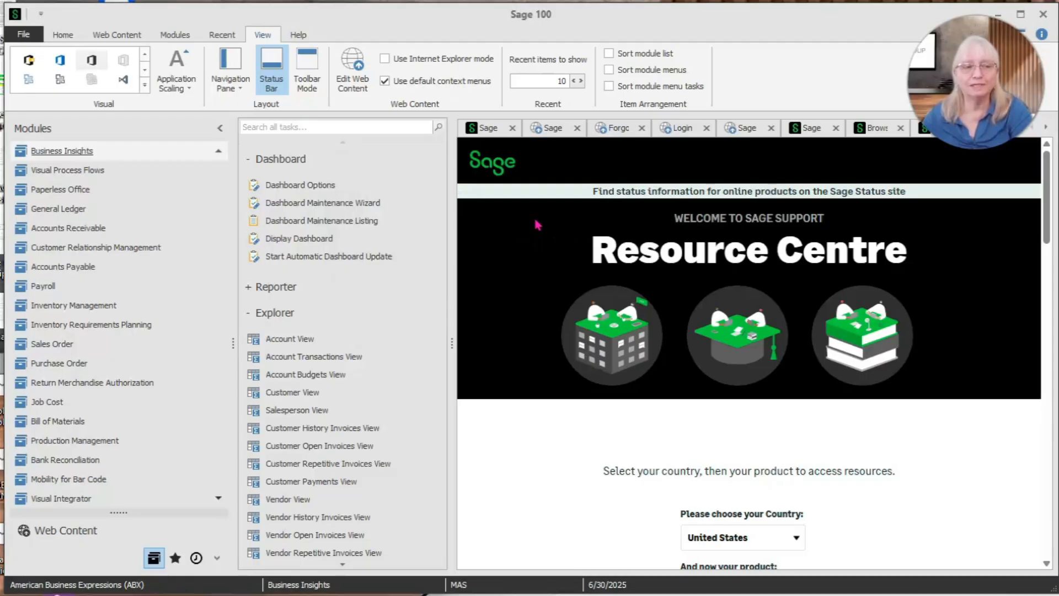
pyautogui.moveTo(345, 245); pyautogui.dragTo(548, 114)
pyautogui.click(429, 189)
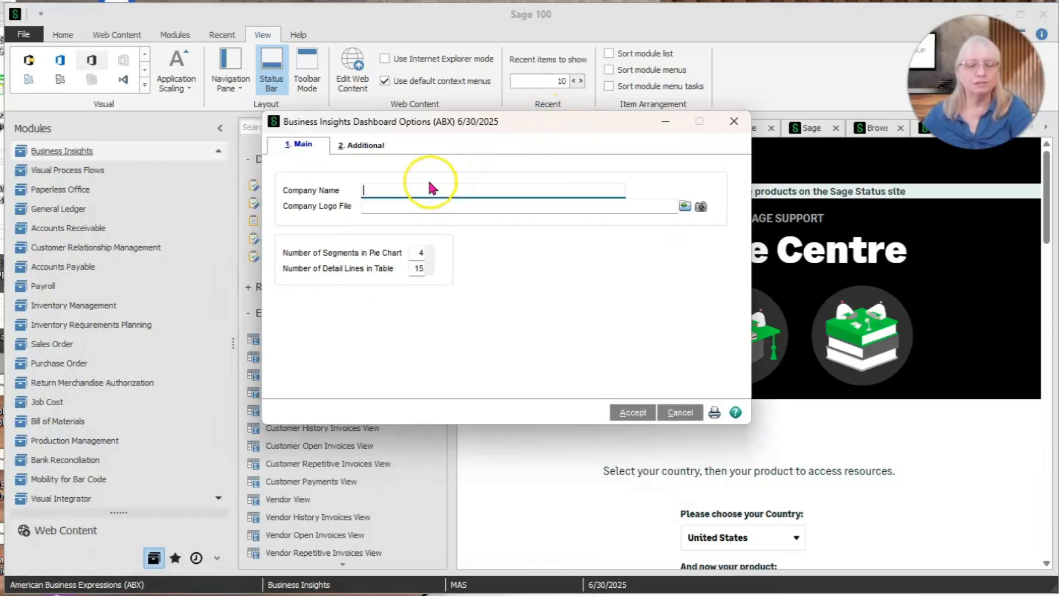
pyautogui.write('ABX')
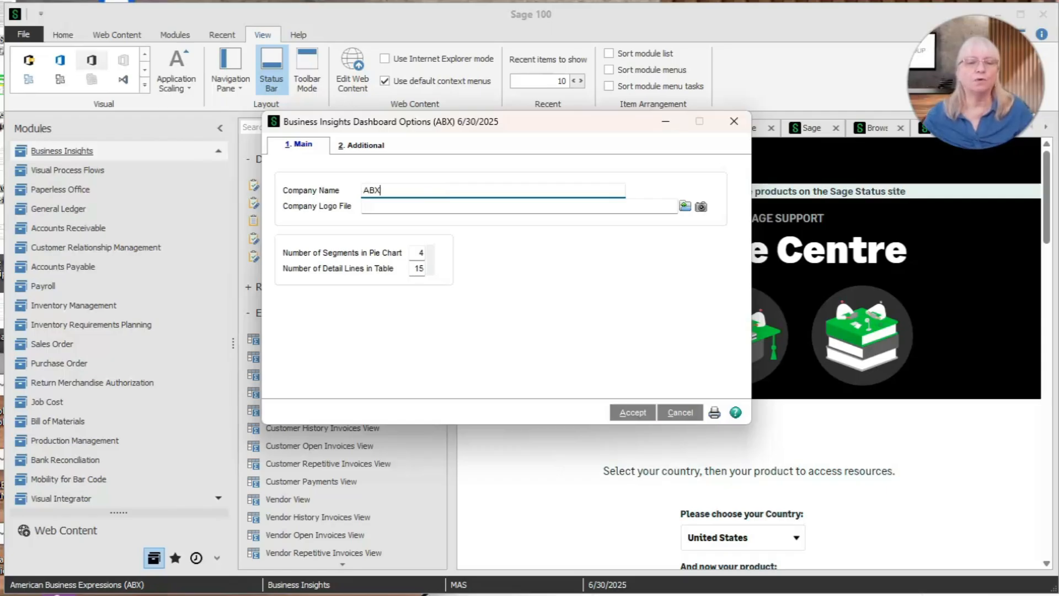
pyautogui.click(411, 208)
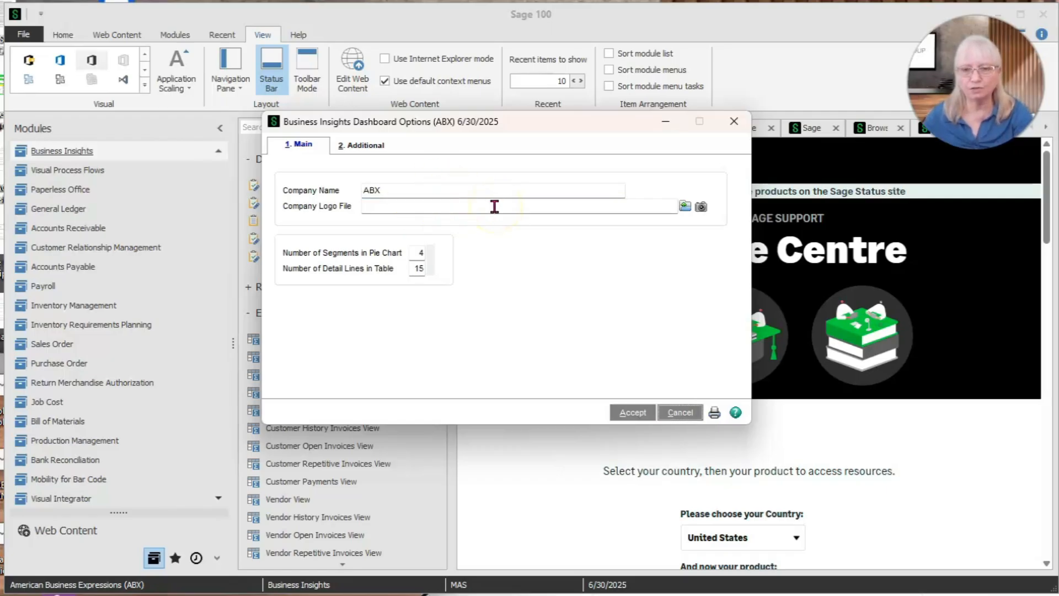
pyautogui.click(431, 250)
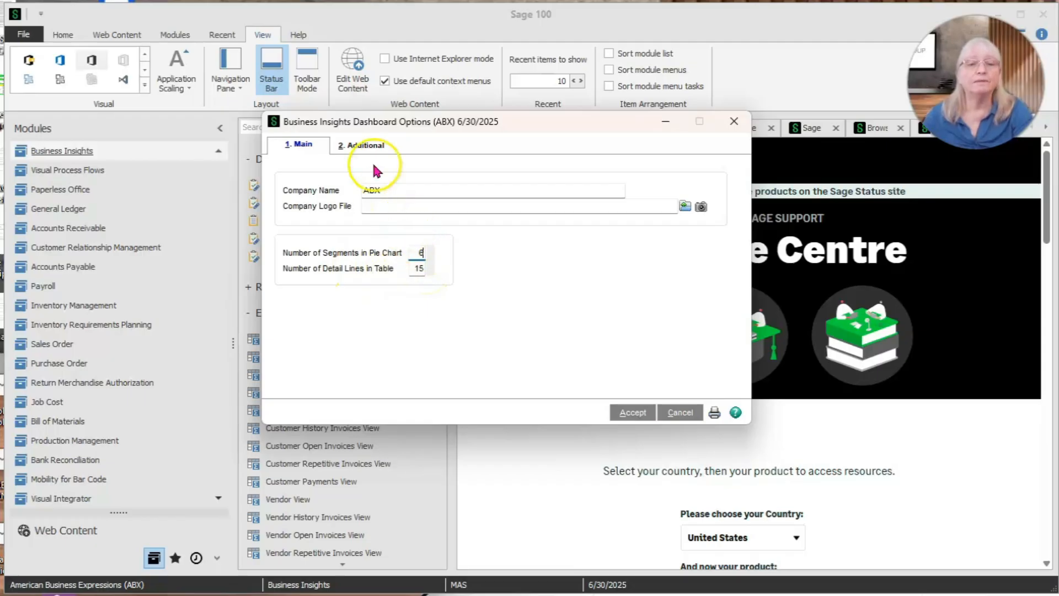
# Set Prompt User for Update to Never, keep automatic update and page generation off, and accept the dashboard options.
pyautogui.click(361, 145)
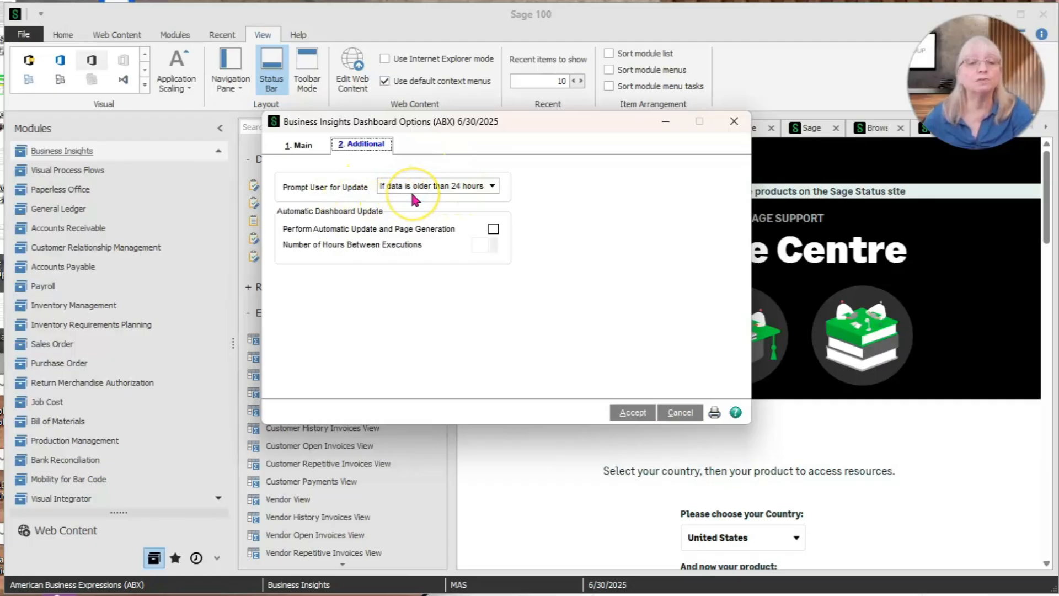
pyautogui.click(493, 187)
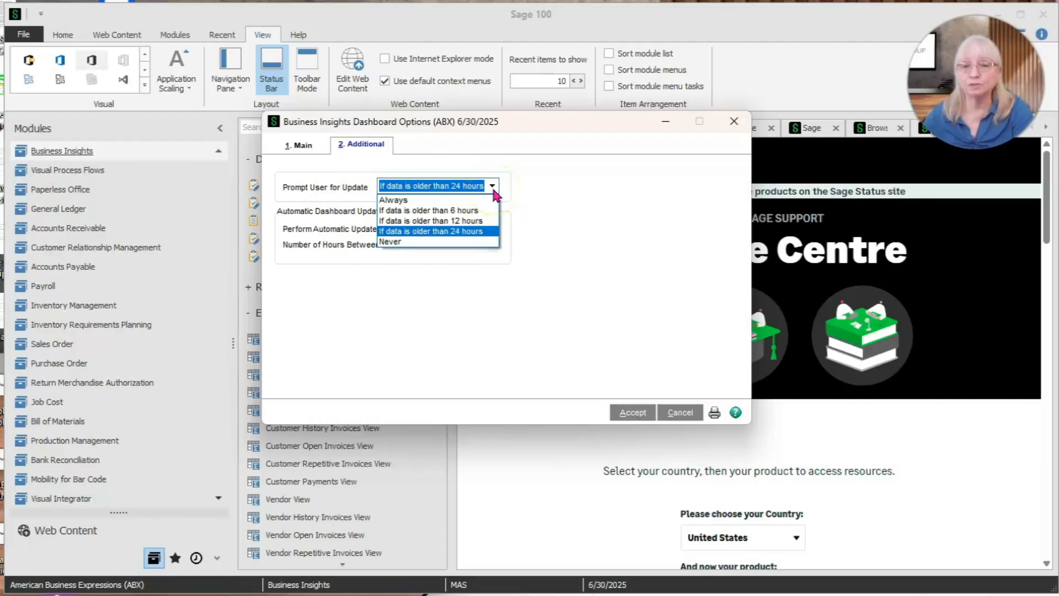
pyautogui.click(472, 243)
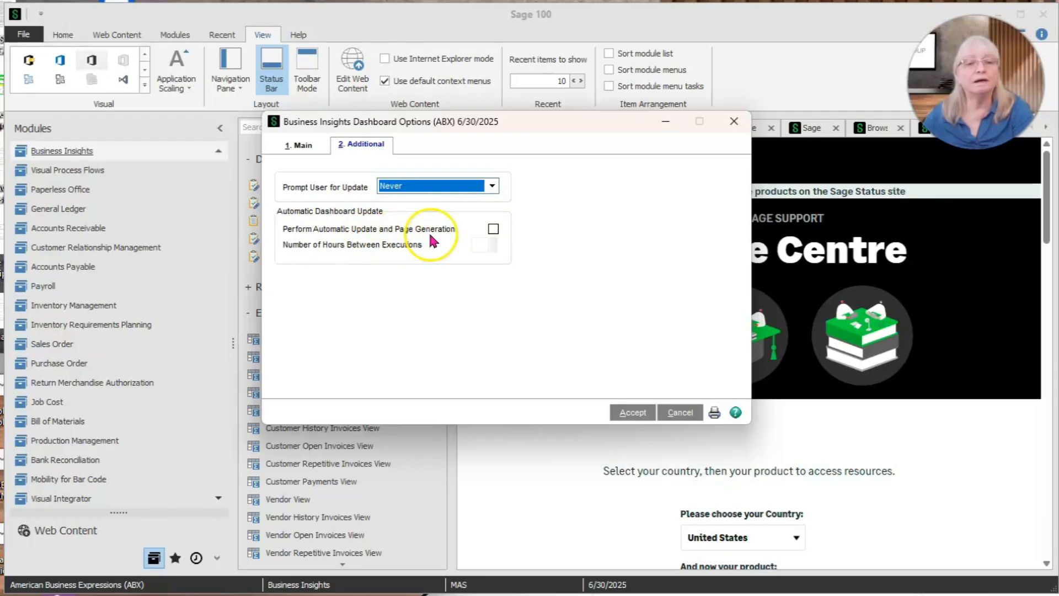
pyautogui.click(493, 228)
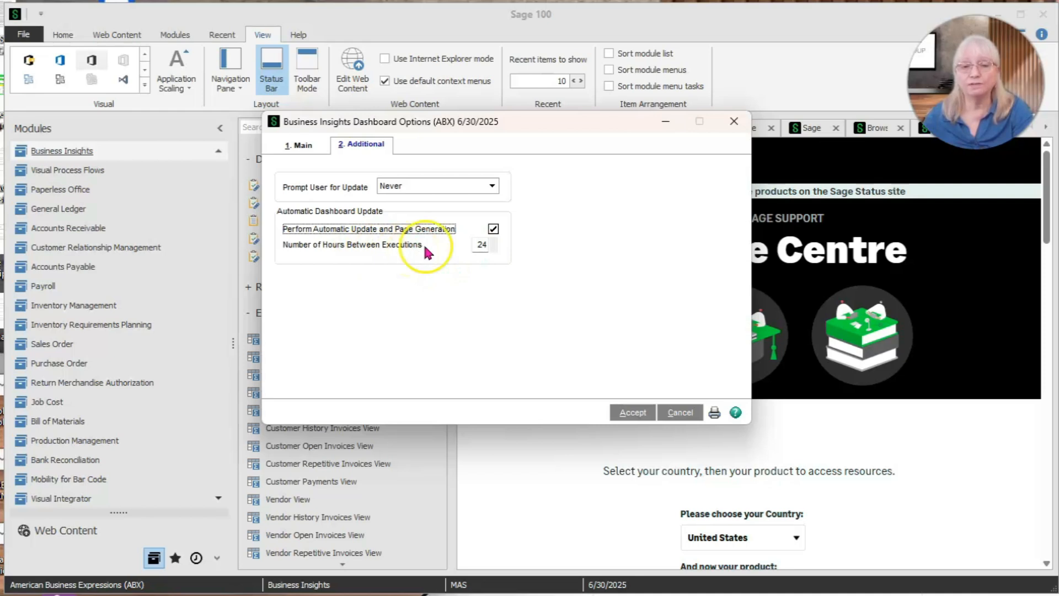
pyautogui.click(493, 228)
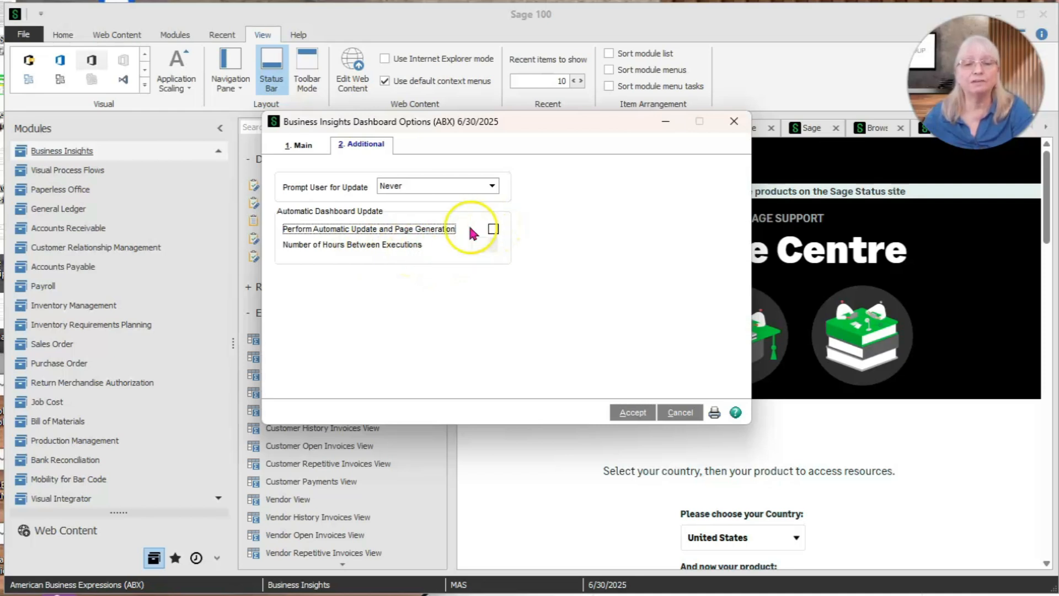
pyautogui.click(634, 411)
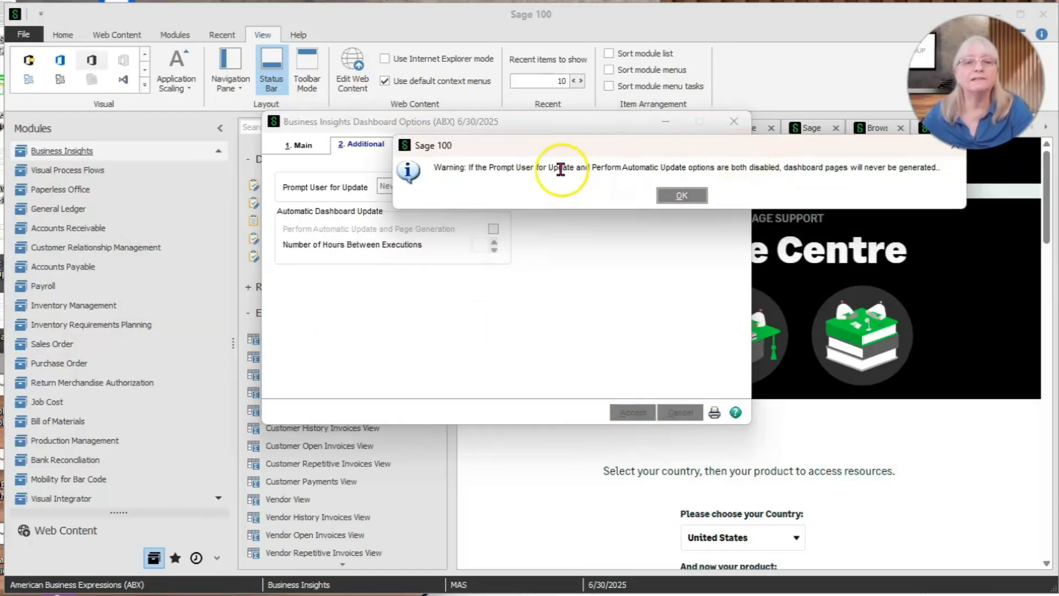
pyautogui.click(683, 195)
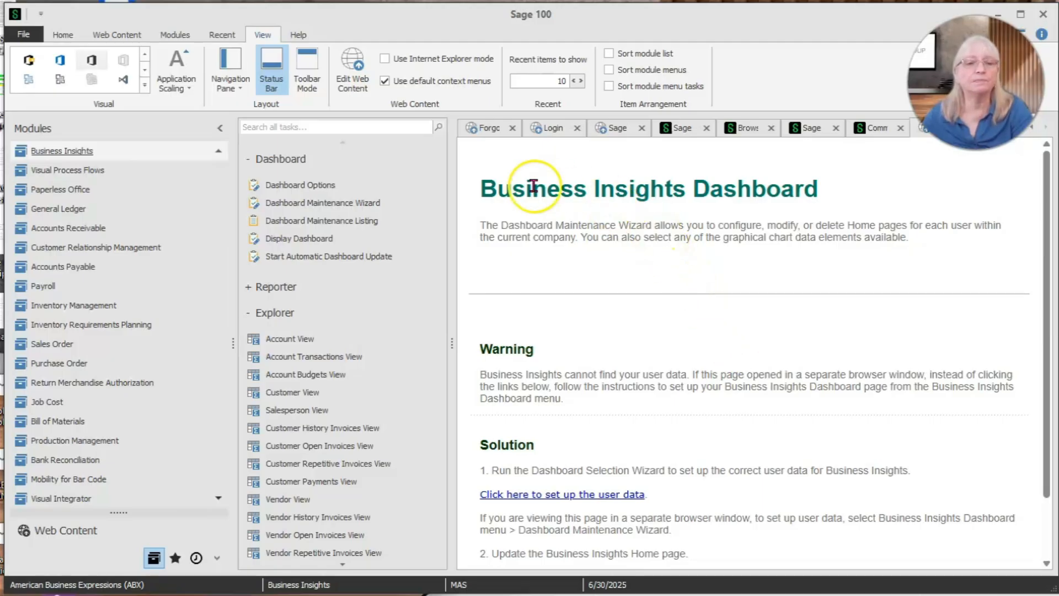
# Display the Business Insights dashboard and launch the Dashboard Maintenance Wizard from its user data setup link.
pyautogui.click(331, 238)
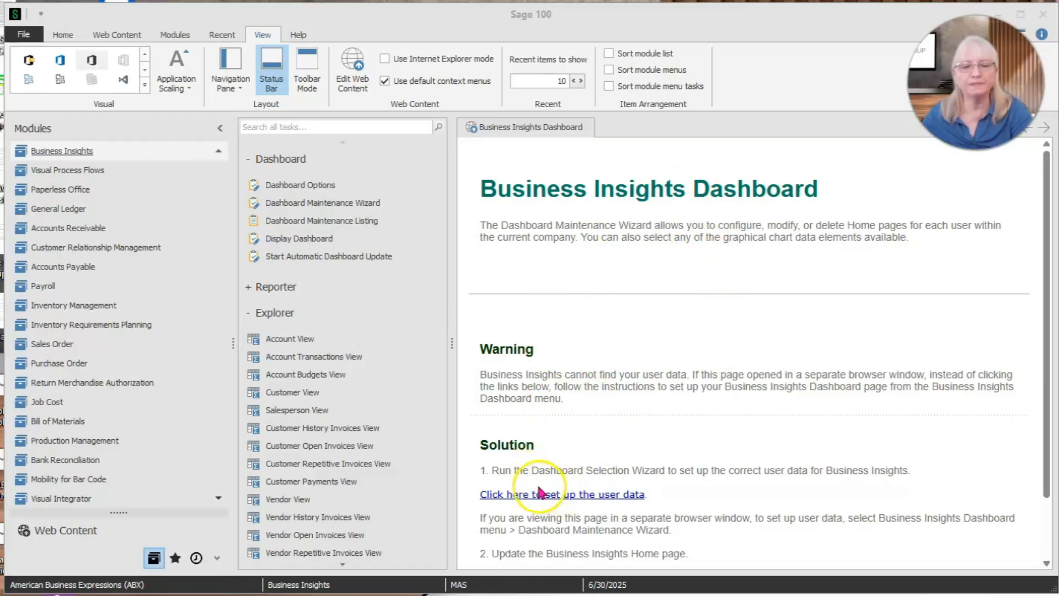
pyautogui.click(566, 496)
pyautogui.click(567, 496)
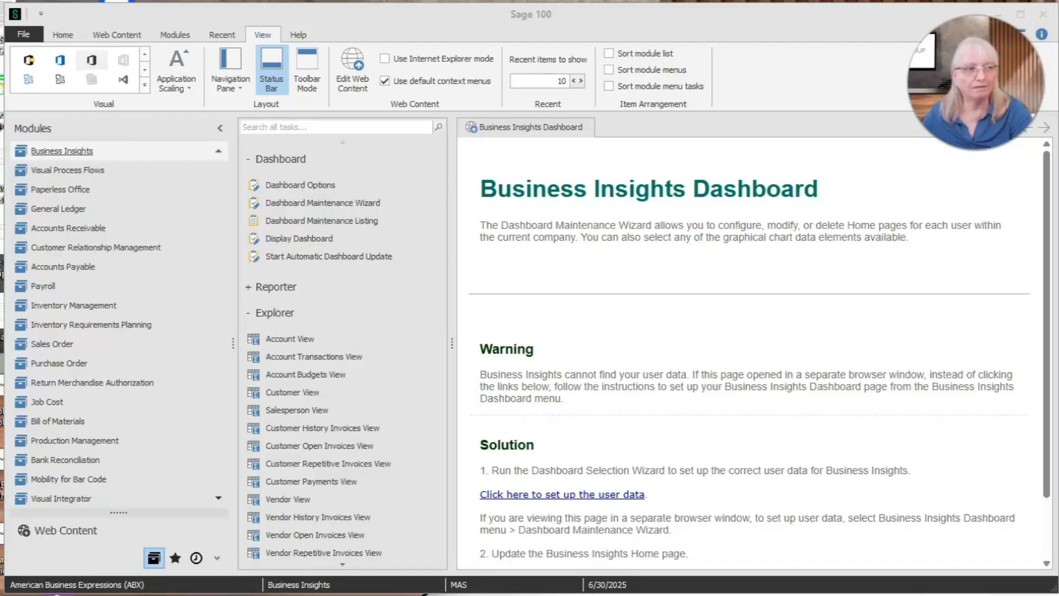
pyautogui.moveTo(953, 172); pyautogui.dragTo(623, 137)
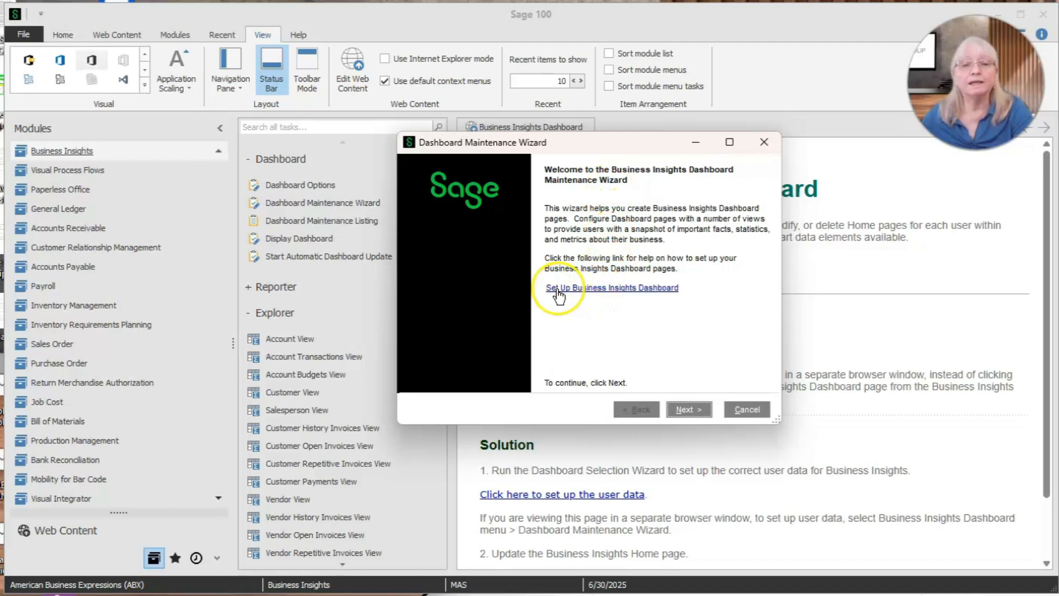
# Choose MAS as the dashboard user to configure and proceed to the wizard's dashboard view selection.
pyautogui.click(684, 410)
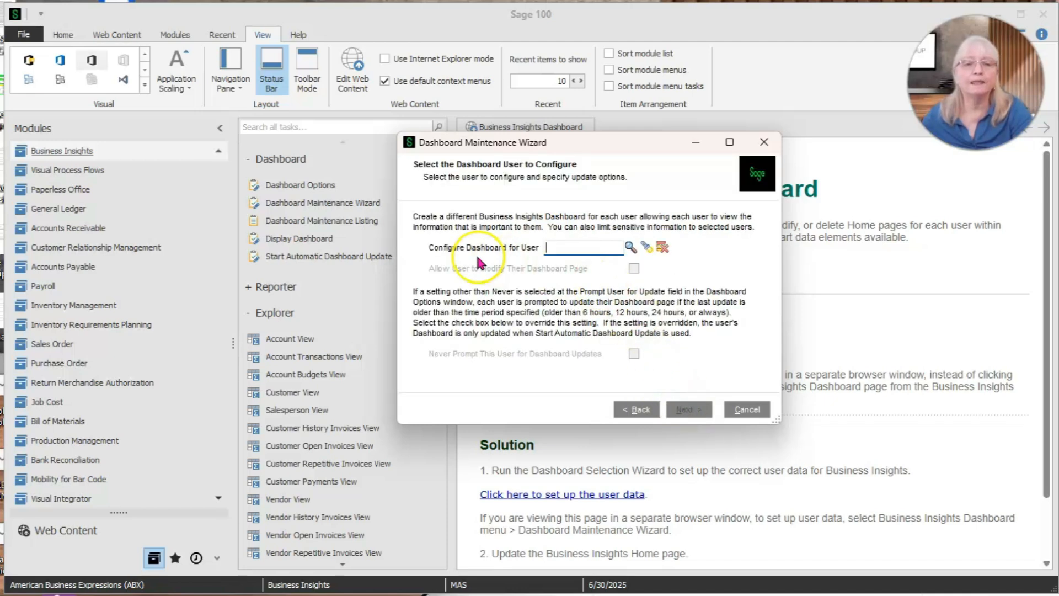
pyautogui.click(629, 247)
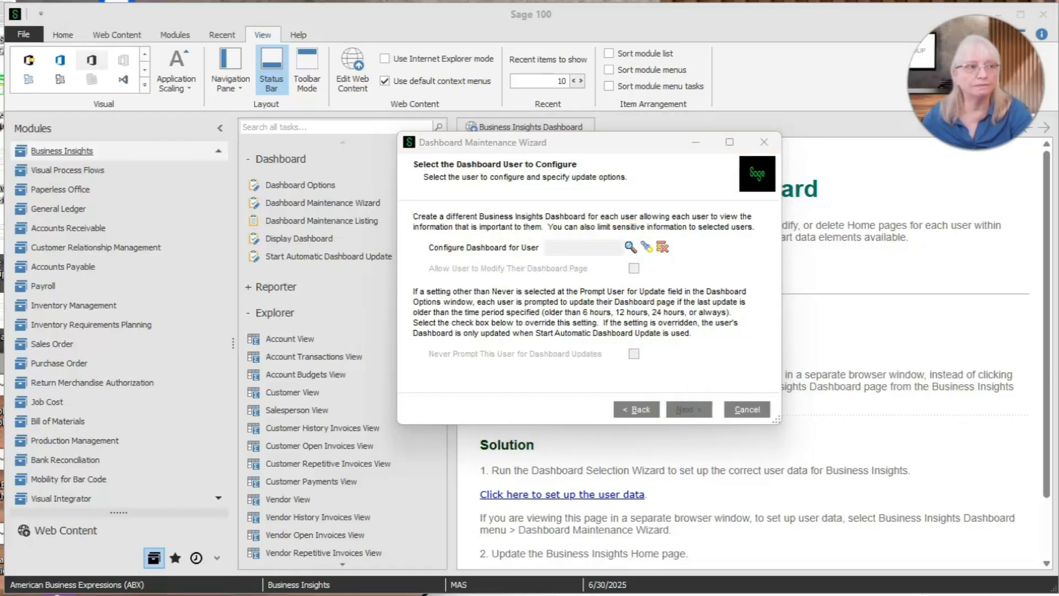
pyautogui.click(643, 249)
pyautogui.moveTo(422, 240); pyautogui.dragTo(658, 158)
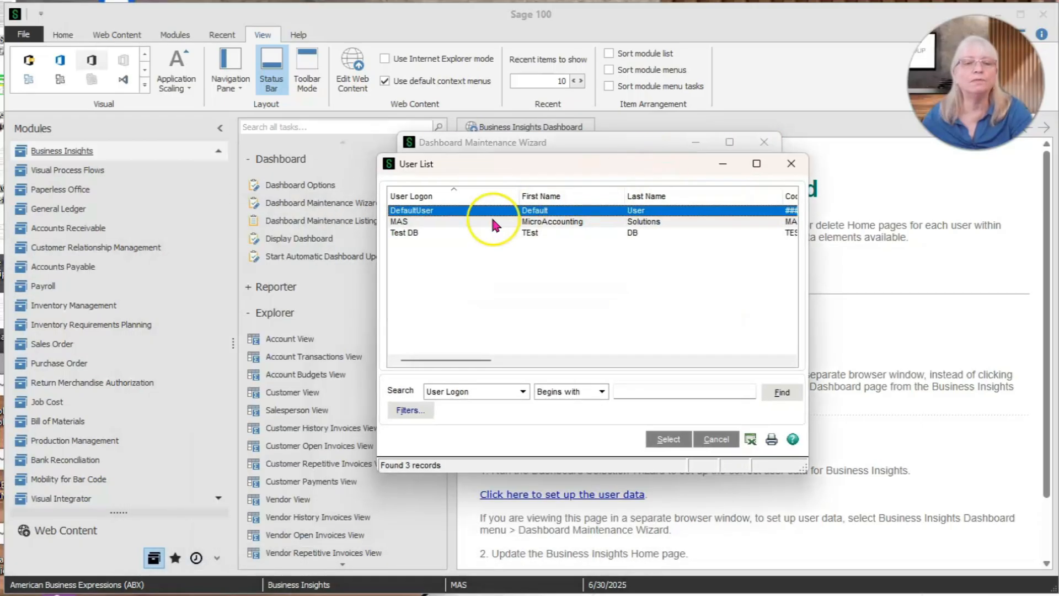
pyautogui.click(420, 221)
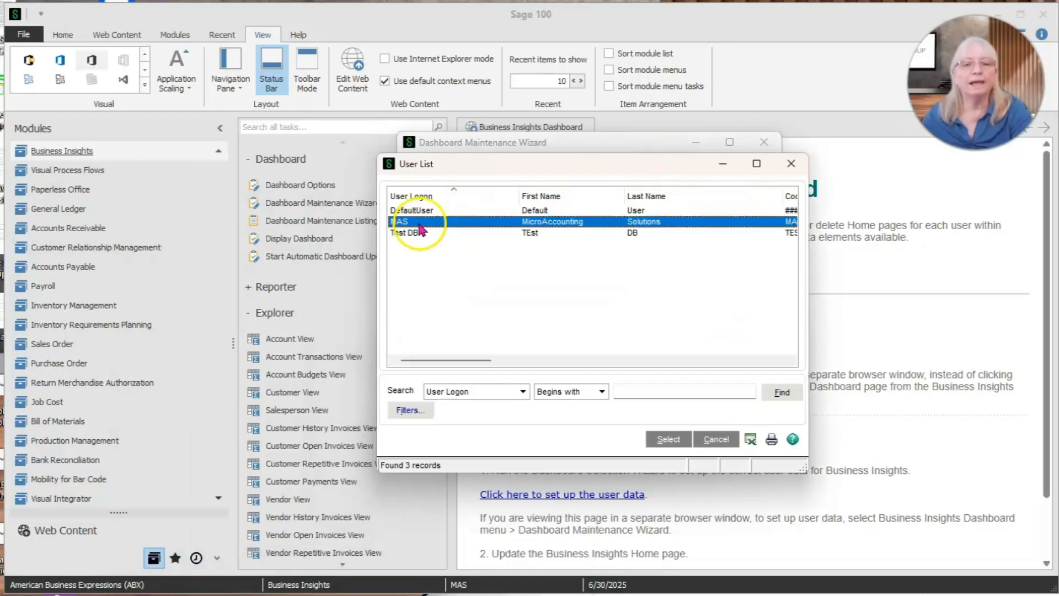
pyautogui.doubleClick(422, 223)
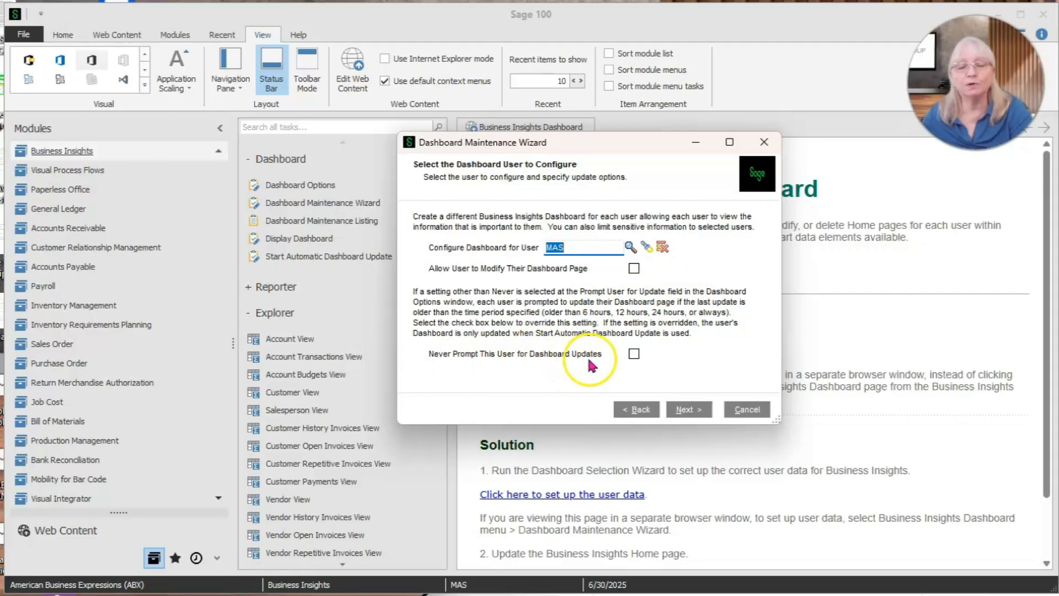
pyautogui.click(680, 410)
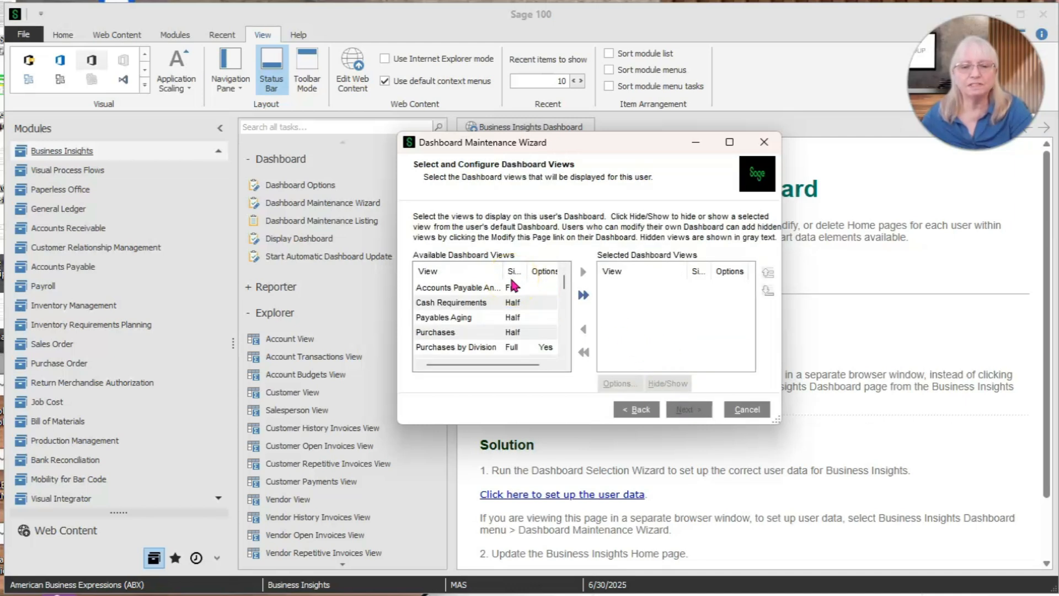
# Add the Accounts Payable Analysis, Cash Requirements, Payables Aging and Purchases views to the user's selected dashboard views, plus all remaining available views.
pyautogui.click(478, 288)
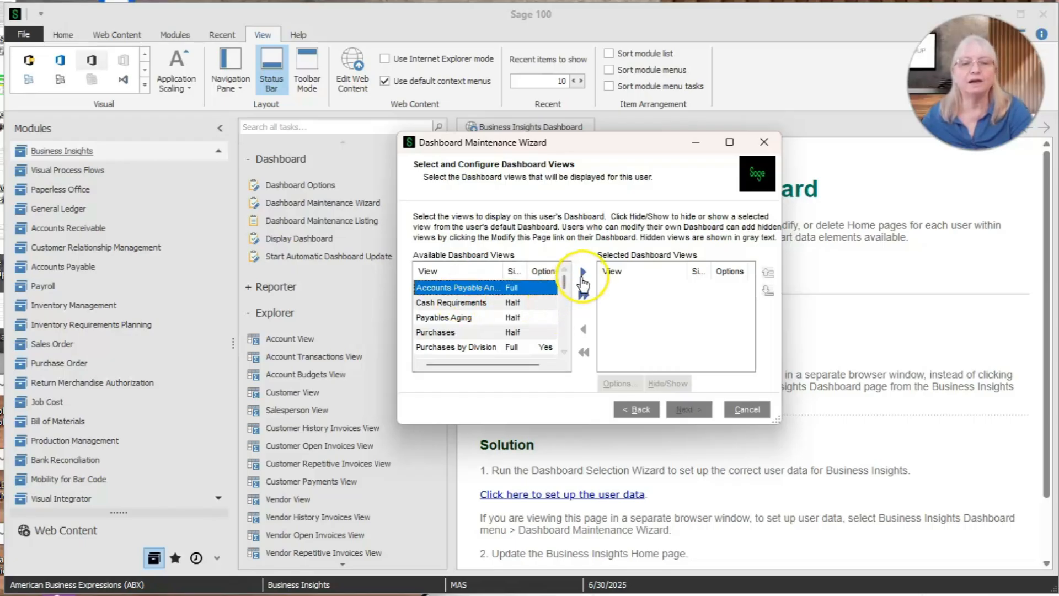
pyautogui.click(582, 273)
pyautogui.moveTo(689, 272); pyautogui.dragTo(713, 272)
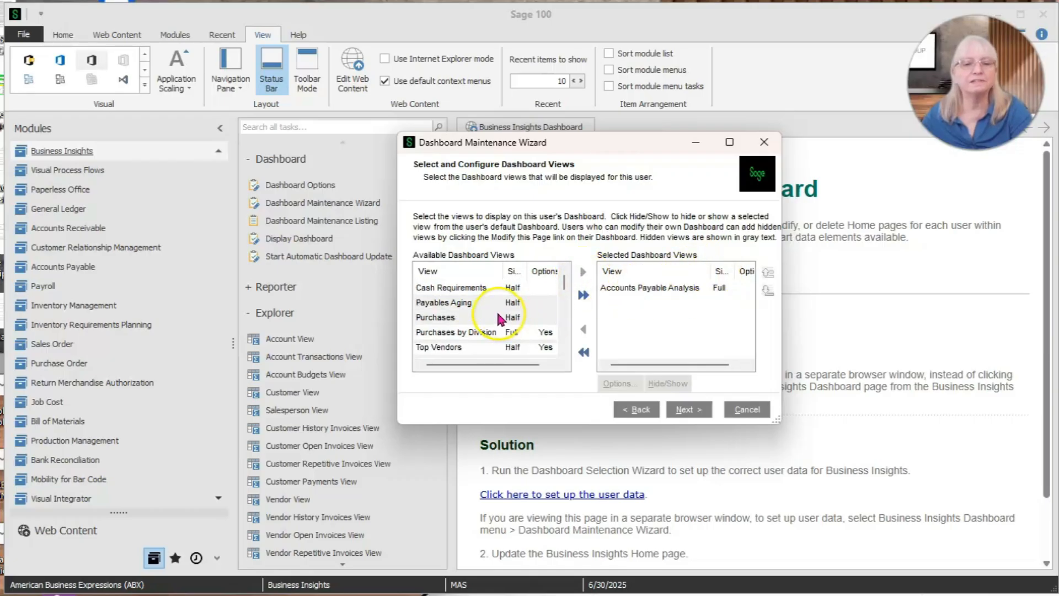
pyautogui.click(461, 287)
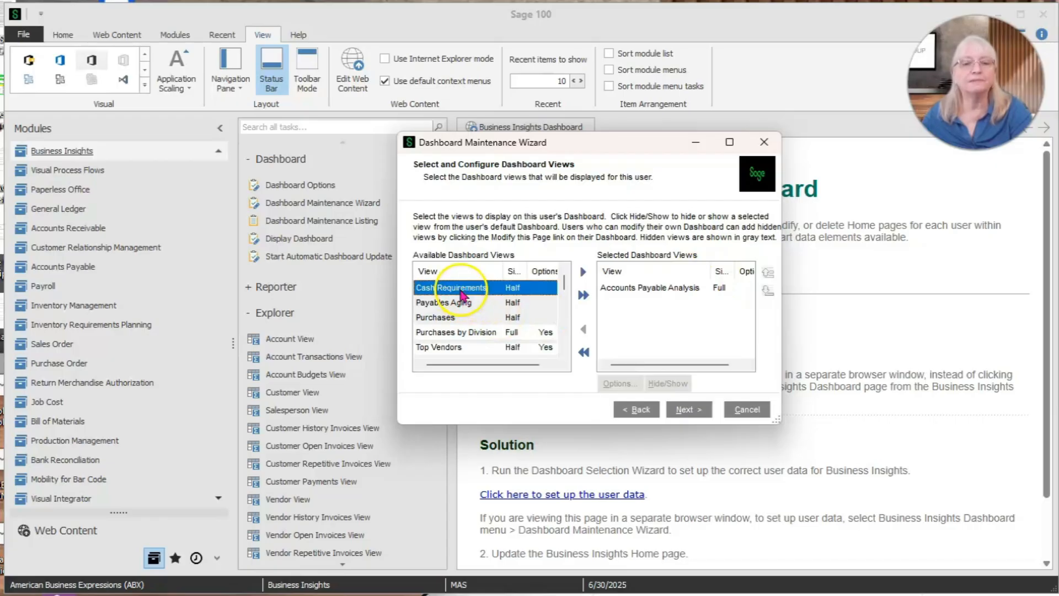
pyautogui.click(583, 273)
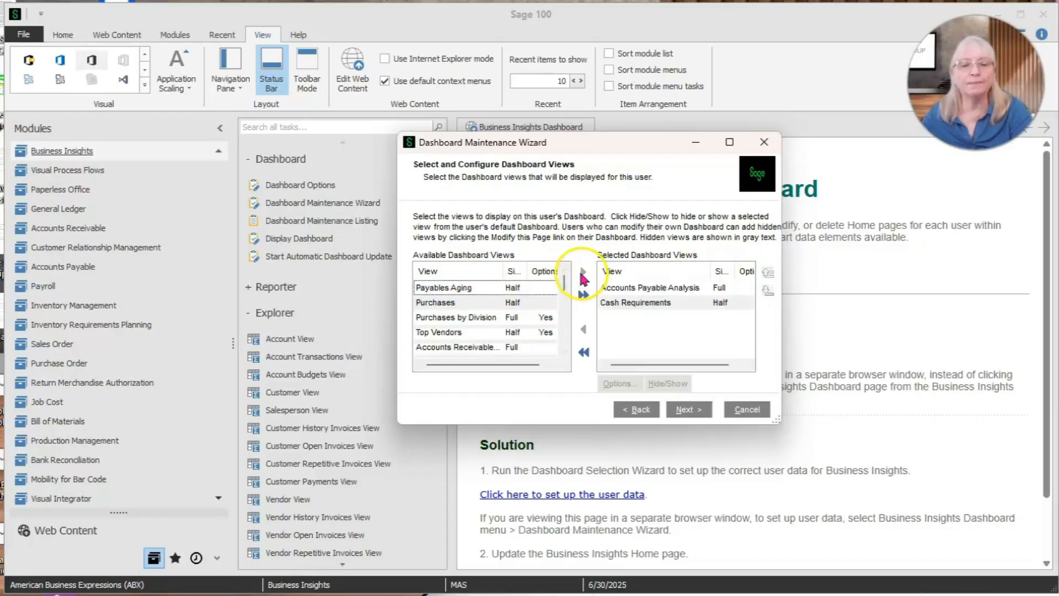
pyautogui.click(470, 289)
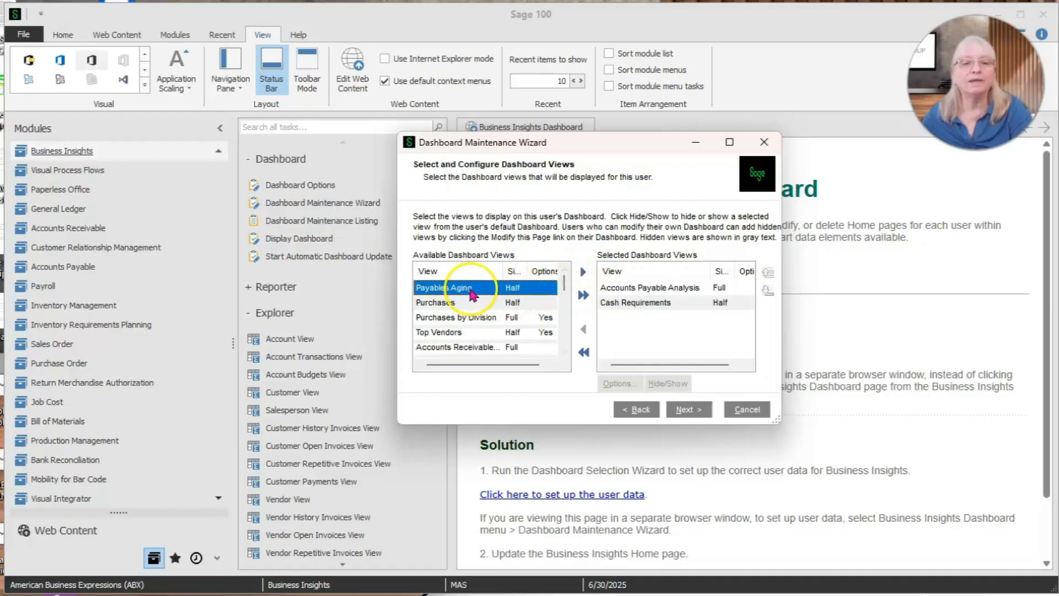
pyautogui.click(584, 273)
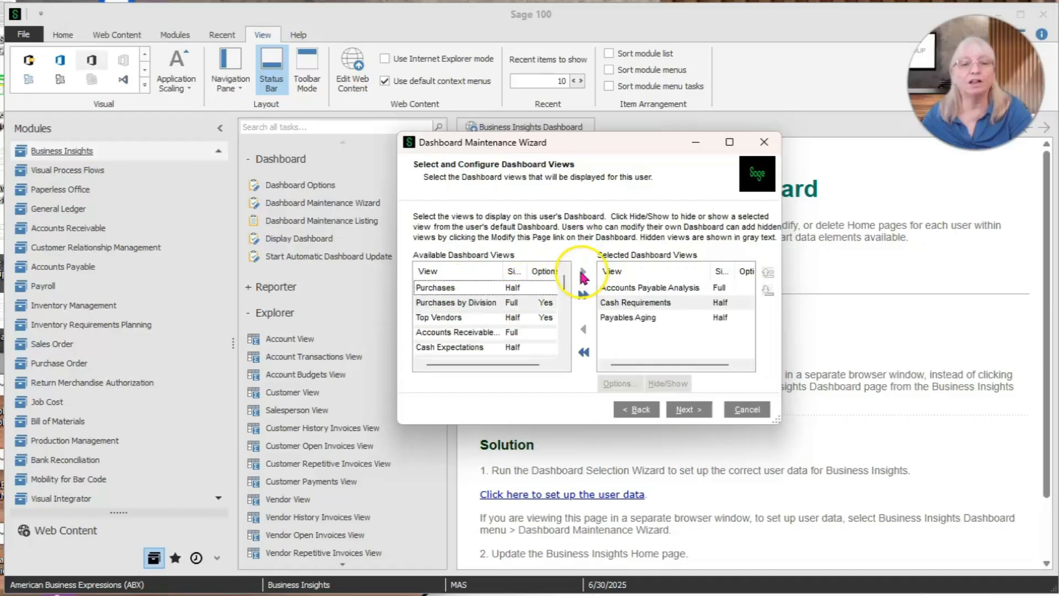
pyautogui.click(457, 287)
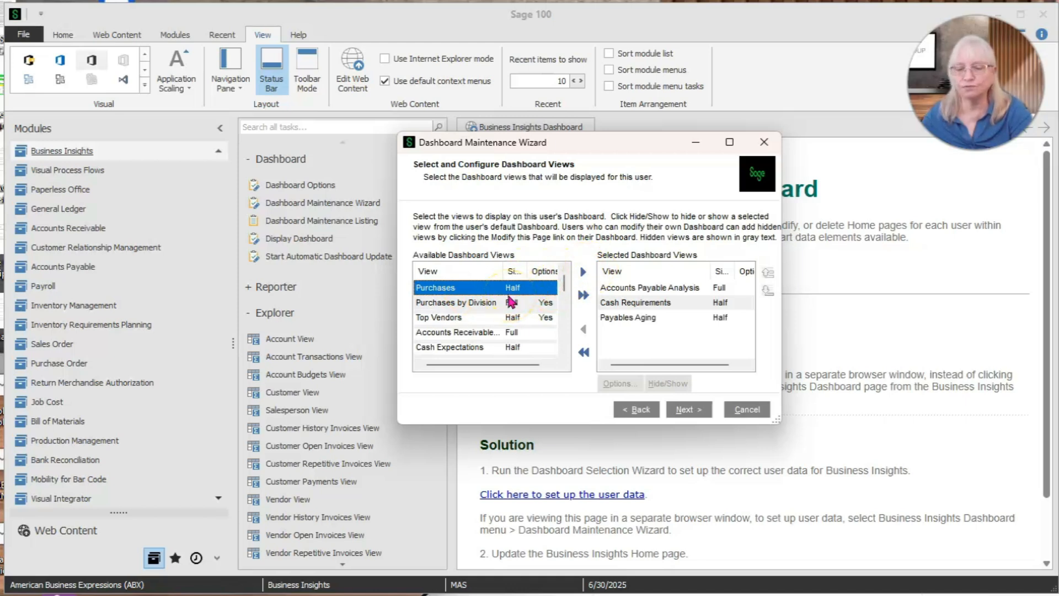
pyautogui.click(582, 274)
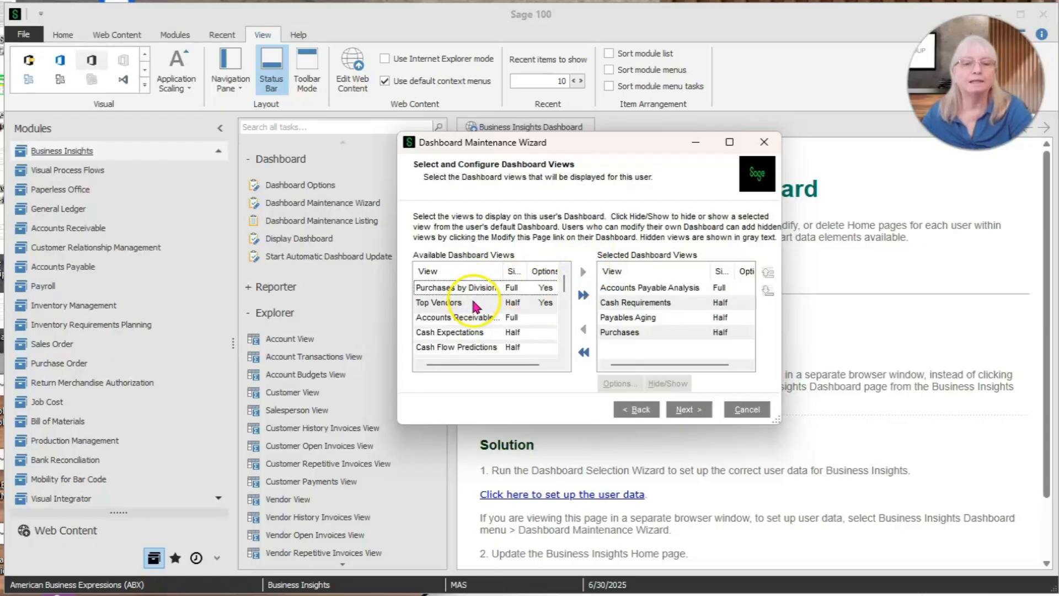
pyautogui.click(584, 296)
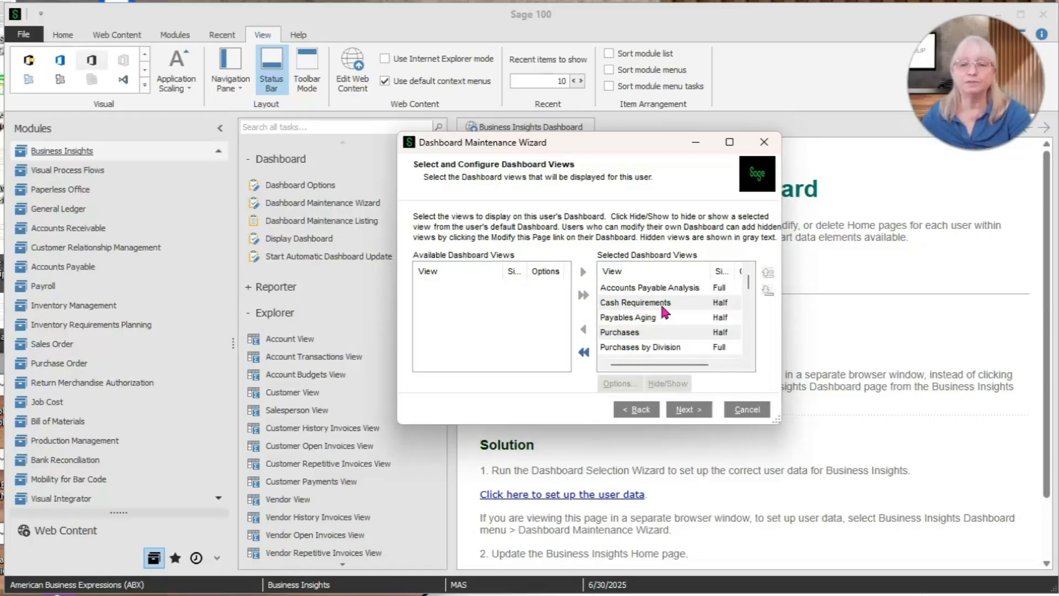
pyautogui.click(689, 411)
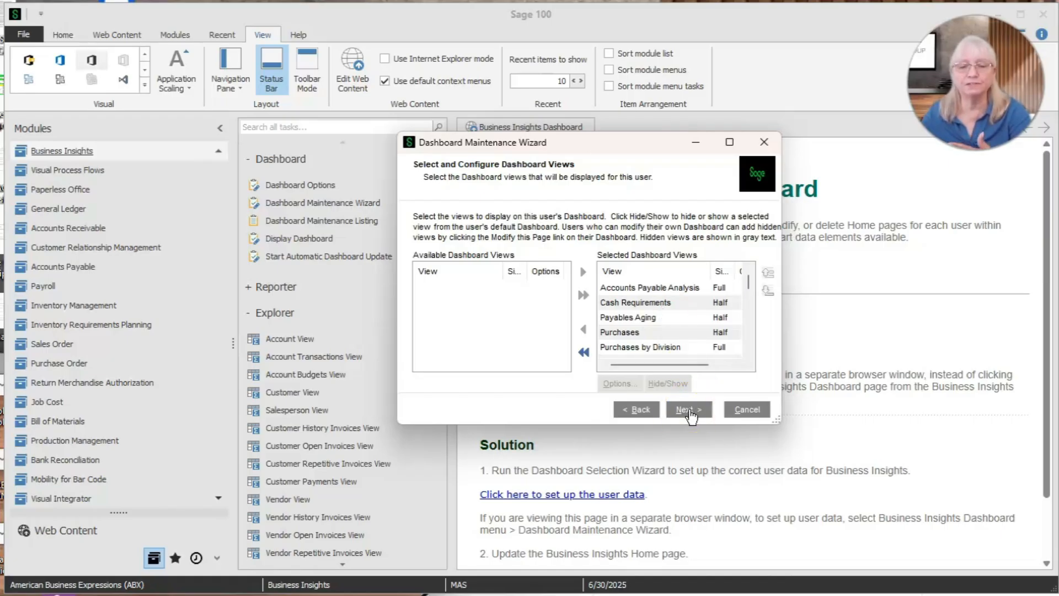
# Move the Top Customers view to the first position in the selected dashboard views.
pyautogui.click(667, 319)
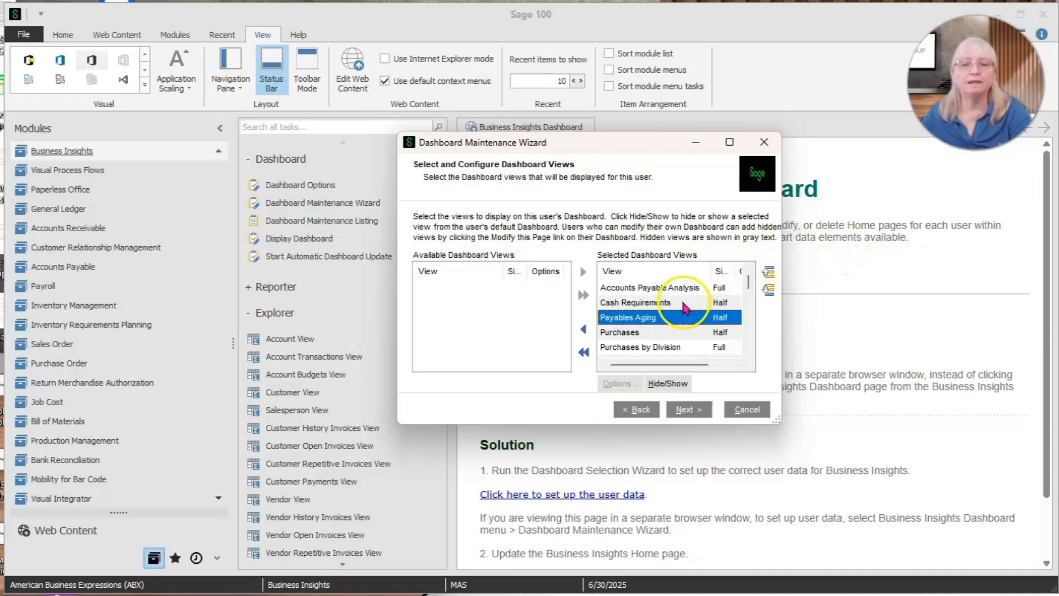
pyautogui.scroll(-1, 684, 307)
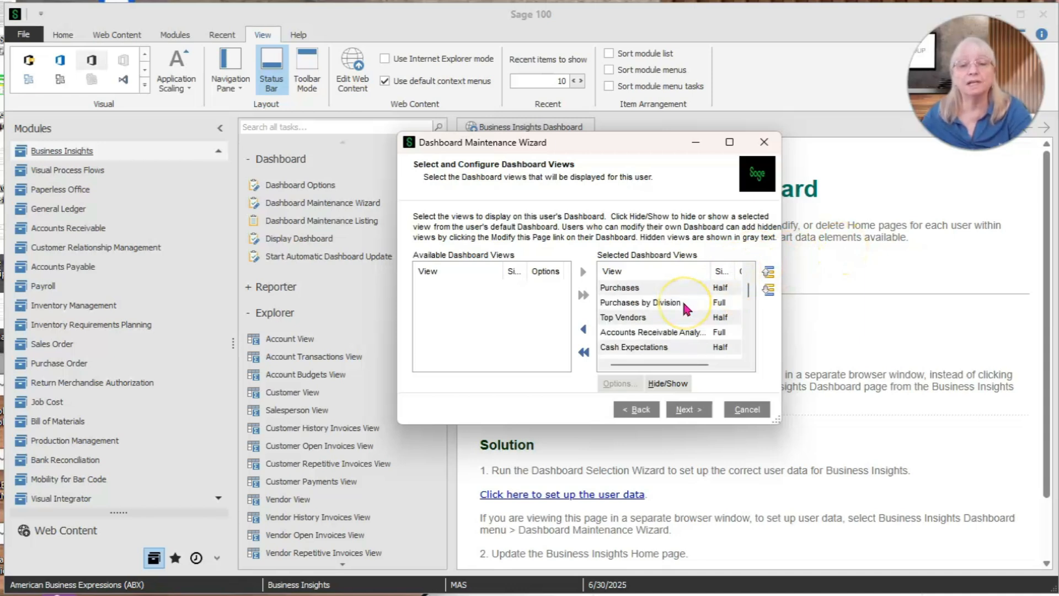
pyautogui.scroll(-2, 677, 309)
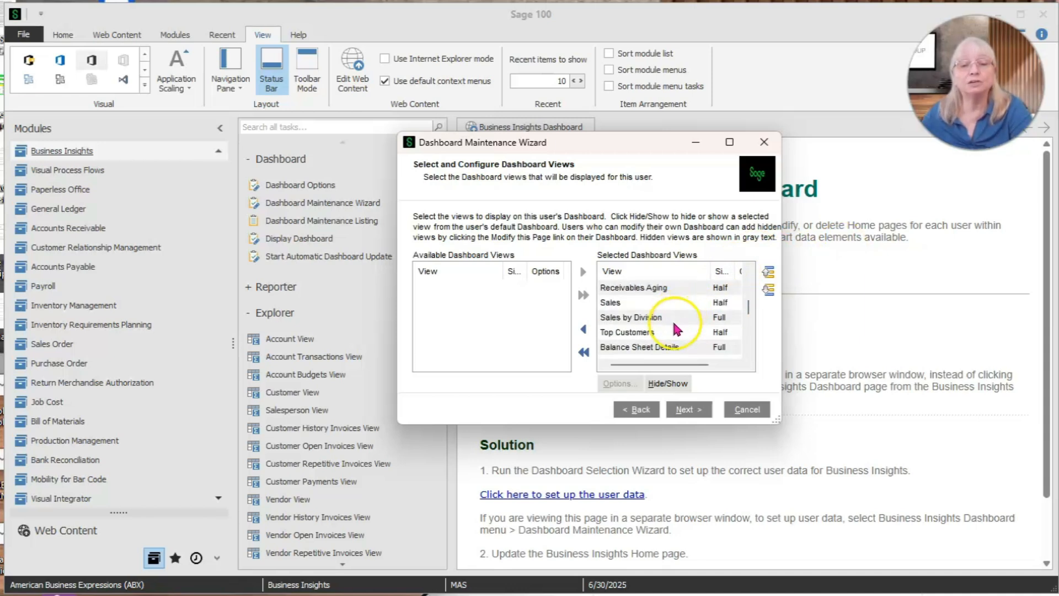
pyautogui.click(673, 330)
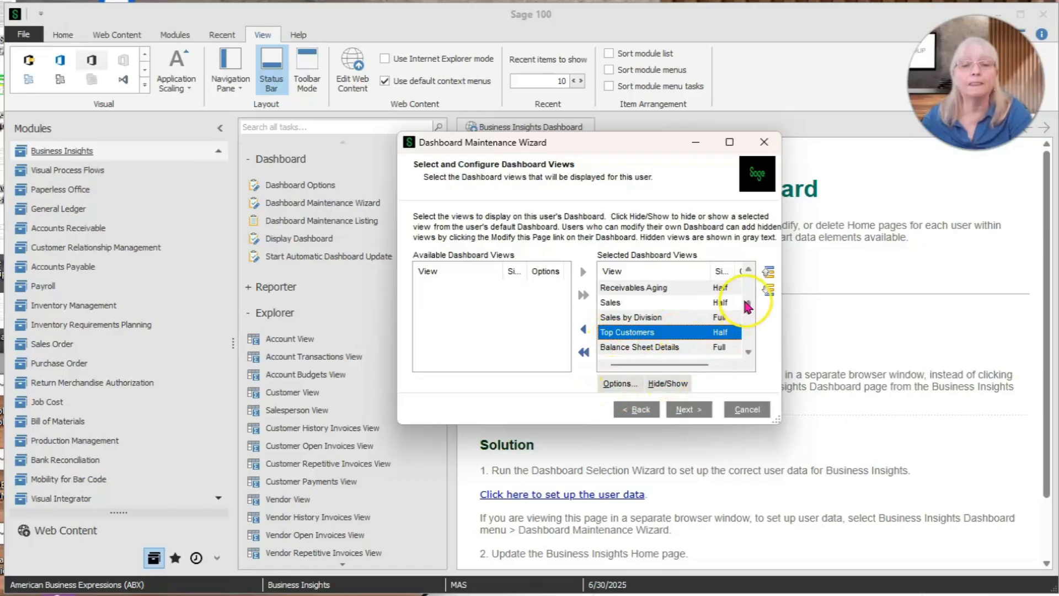
pyautogui.doubleClick(768, 283)
pyautogui.doubleClick(769, 283)
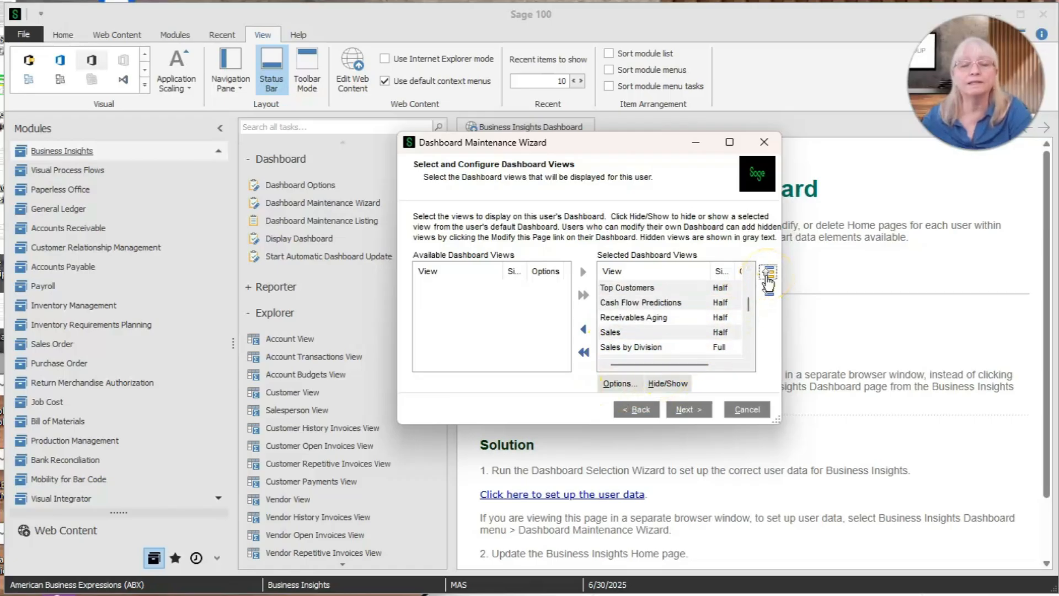
pyautogui.doubleClick(769, 283)
pyautogui.doubleClick(768, 283)
pyautogui.click(769, 283)
pyautogui.click(768, 283)
pyautogui.doubleClick(768, 283)
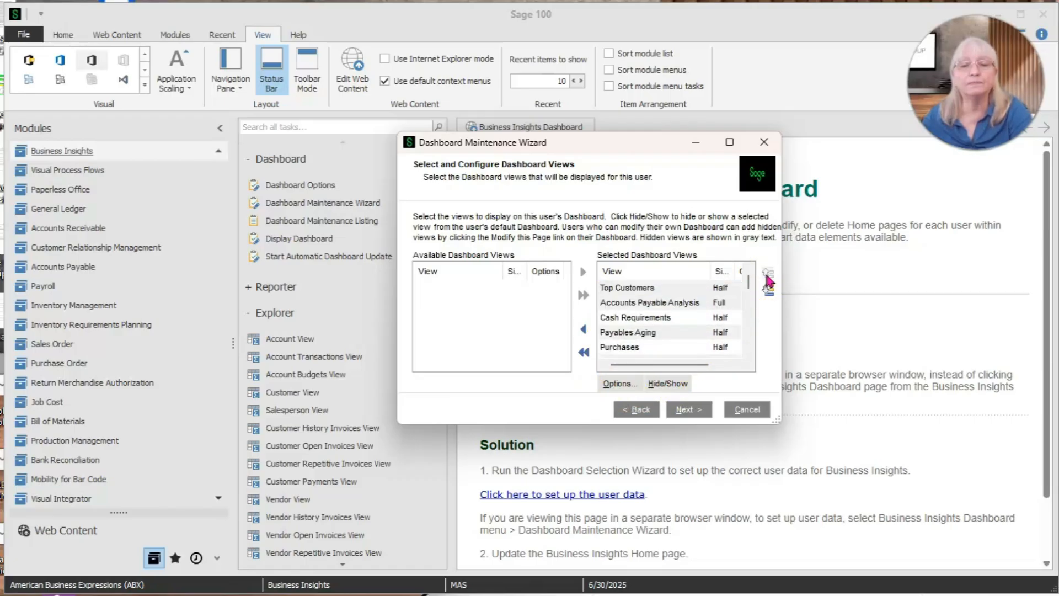
# Move the Receivables Aging view to the start of the selected dashboard views, above Top Customers.
pyautogui.scroll(-3, 712, 337)
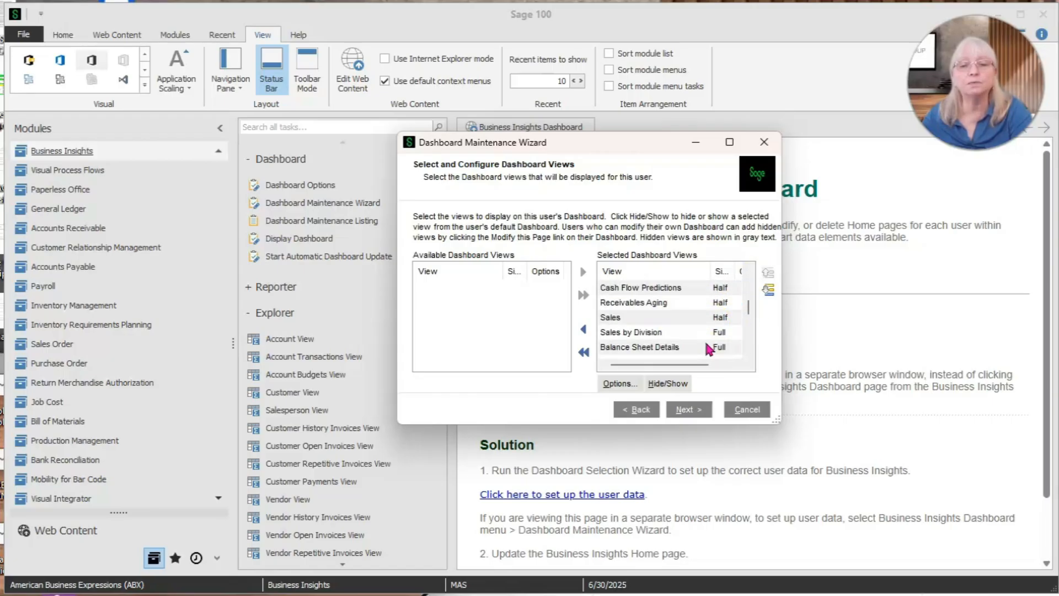
pyautogui.click(685, 303)
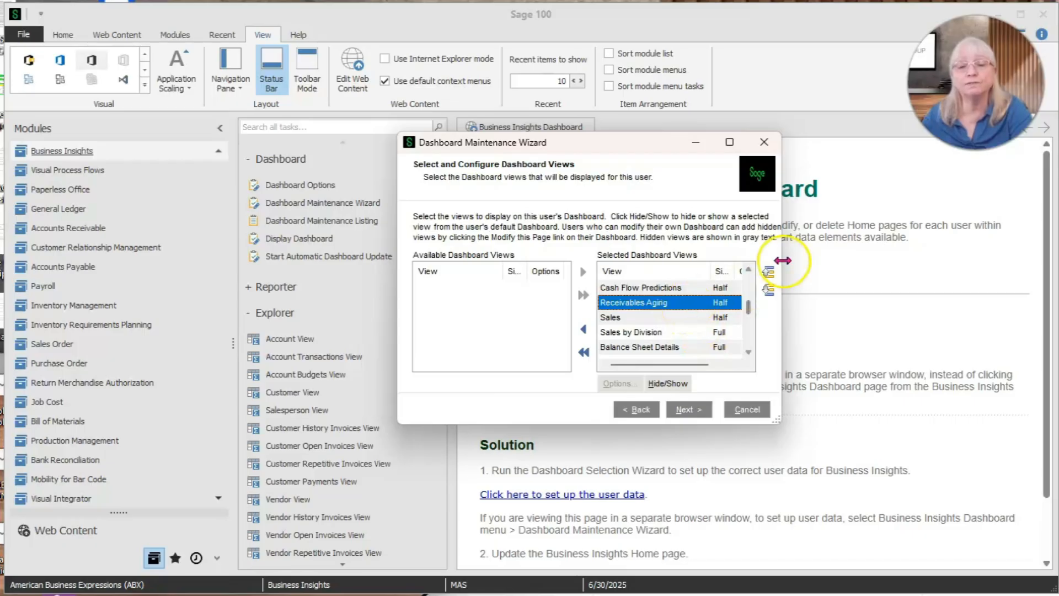
pyautogui.click(765, 277)
pyautogui.doubleClick(767, 275)
pyautogui.doubleClick(767, 275)
pyautogui.doubleClick(768, 274)
pyautogui.doubleClick(768, 274)
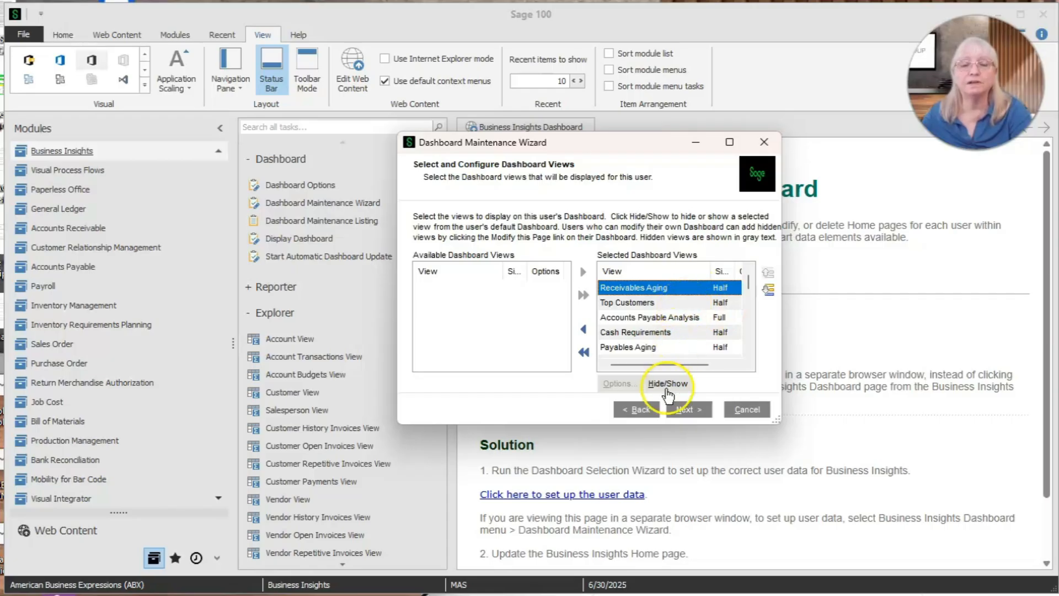
# Finish the Dashboard Maintenance Wizard and display the Business Insights dashboard, agreeing to update the dashboards now.
pyautogui.click(695, 411)
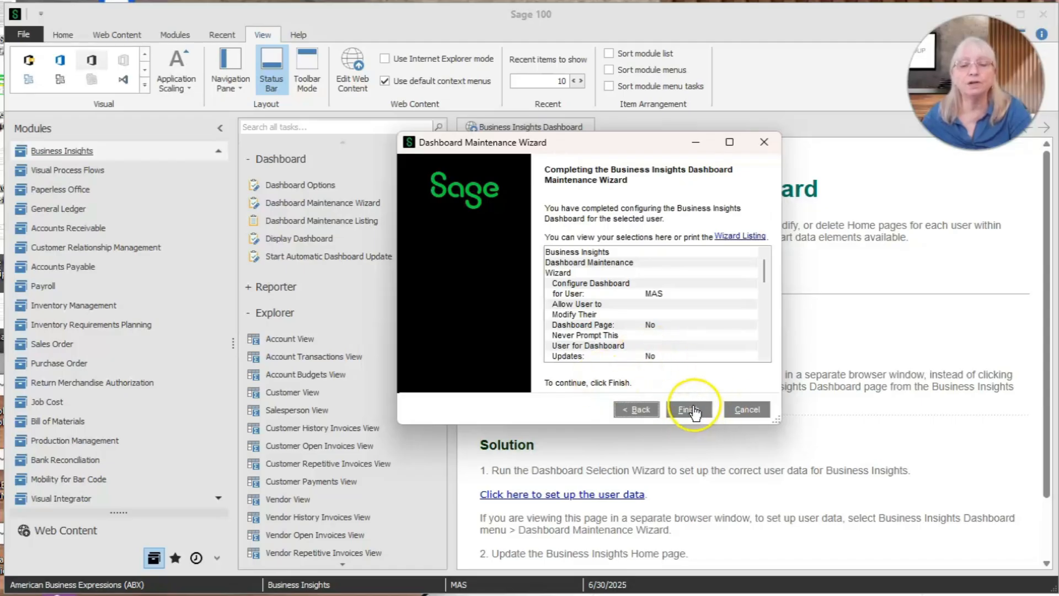
pyautogui.click(693, 409)
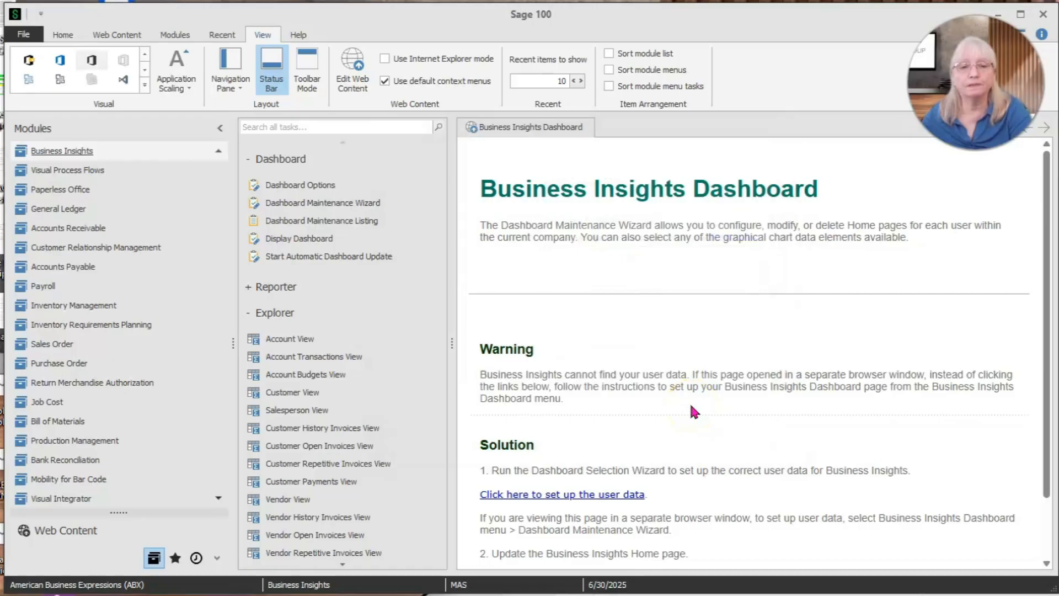
pyautogui.click(309, 240)
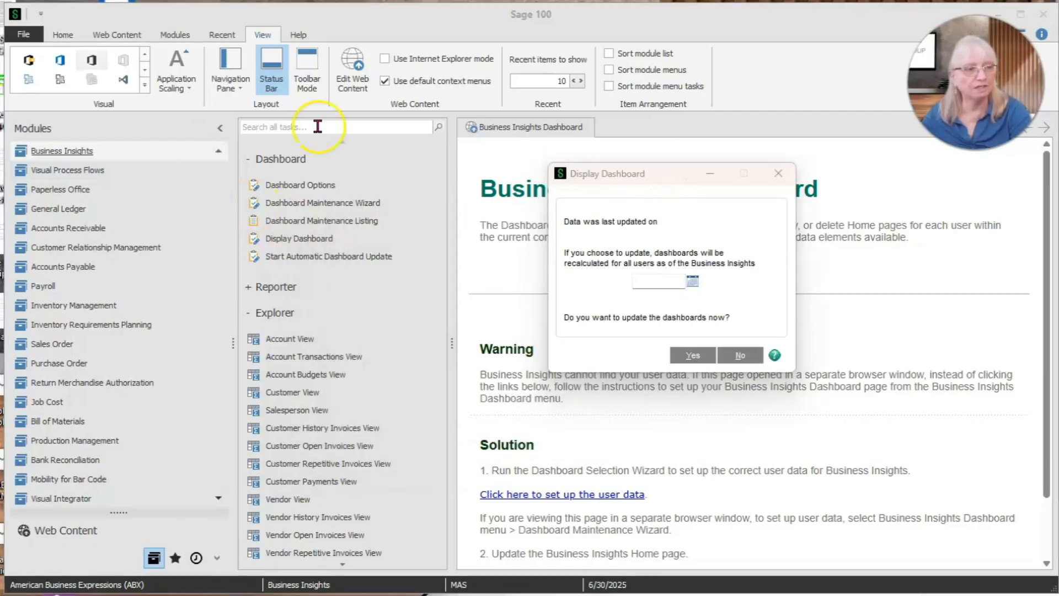
pyautogui.moveTo(159, 359); pyautogui.dragTo(532, 215)
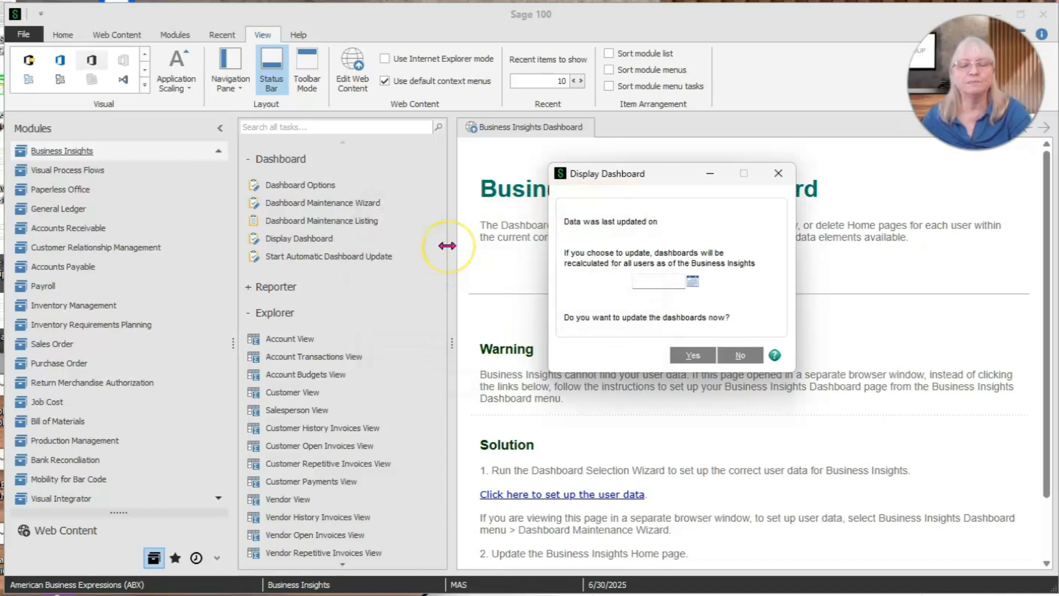
pyautogui.press('Return')
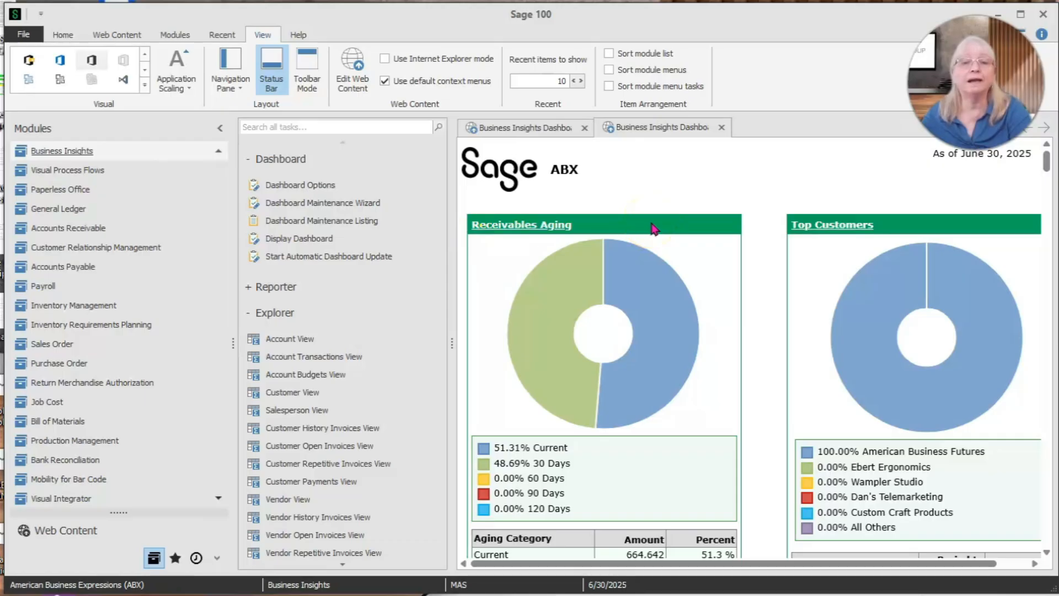
# Review the dashboard's charts and tables, from Receivables Aging and Top Customers through Accounts Payable Analysis, Cash Requirements, Payables Aging and Purchases by Division.
pyautogui.moveTo(662, 270)
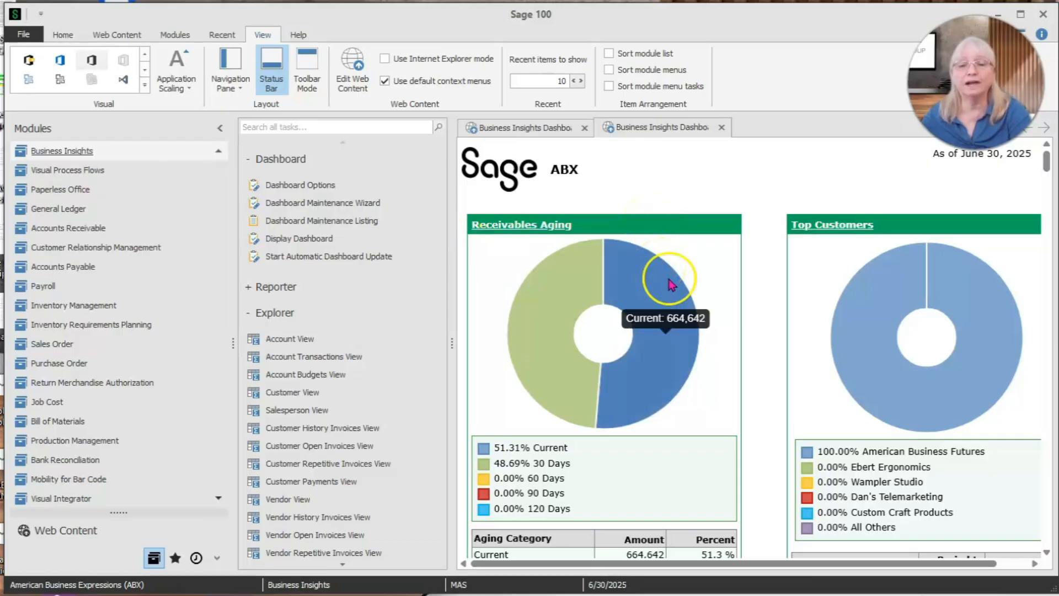
pyautogui.moveTo(878, 366)
pyautogui.moveTo(836, 467)
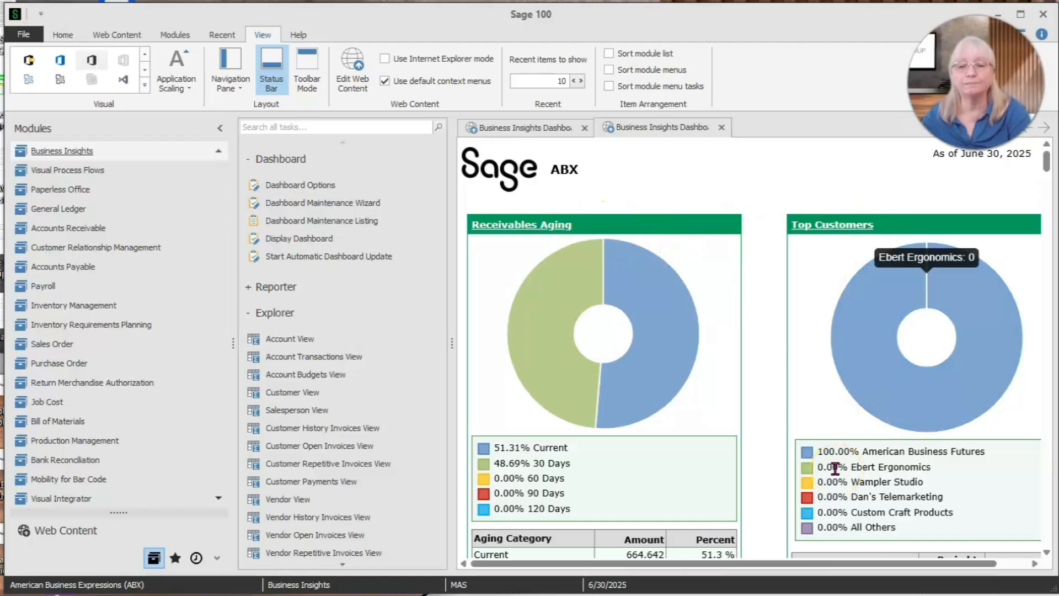
pyautogui.scroll(-3, 835, 468)
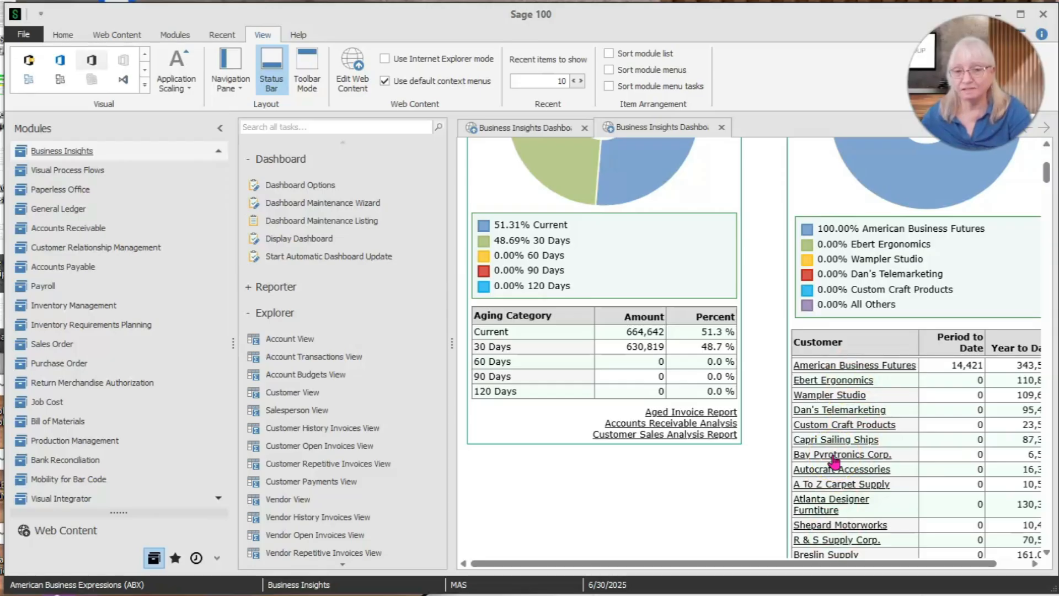
pyautogui.scroll(5, 834, 458)
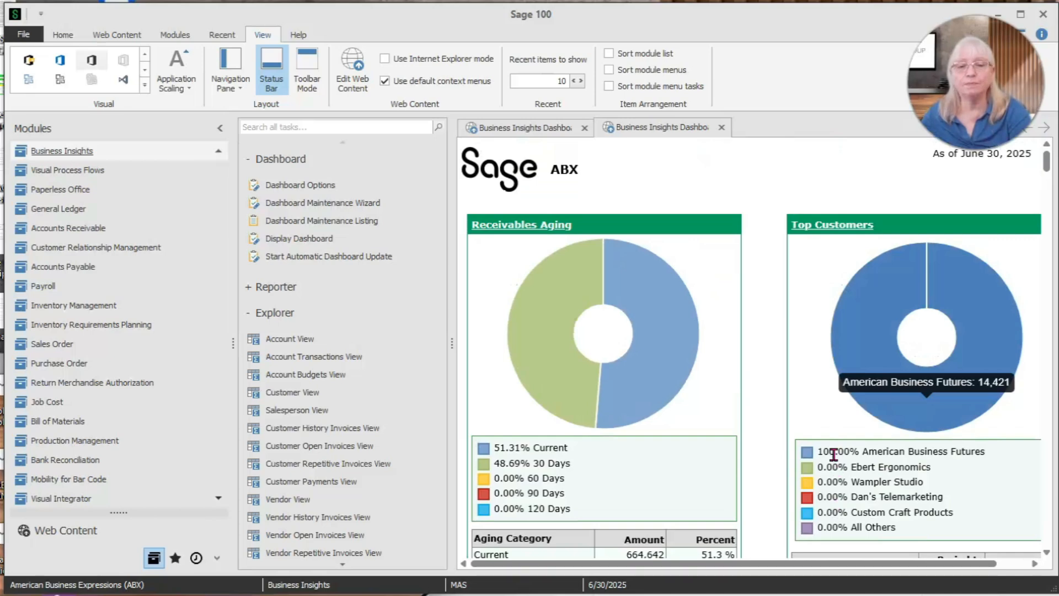
pyautogui.scroll(-1, 834, 454)
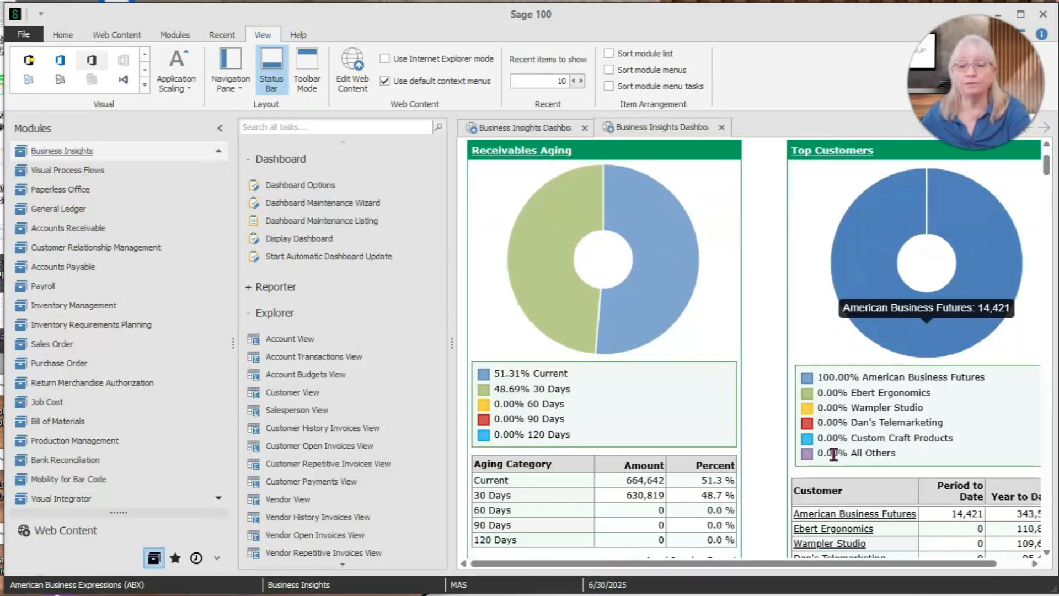
pyautogui.scroll(-3, 834, 454)
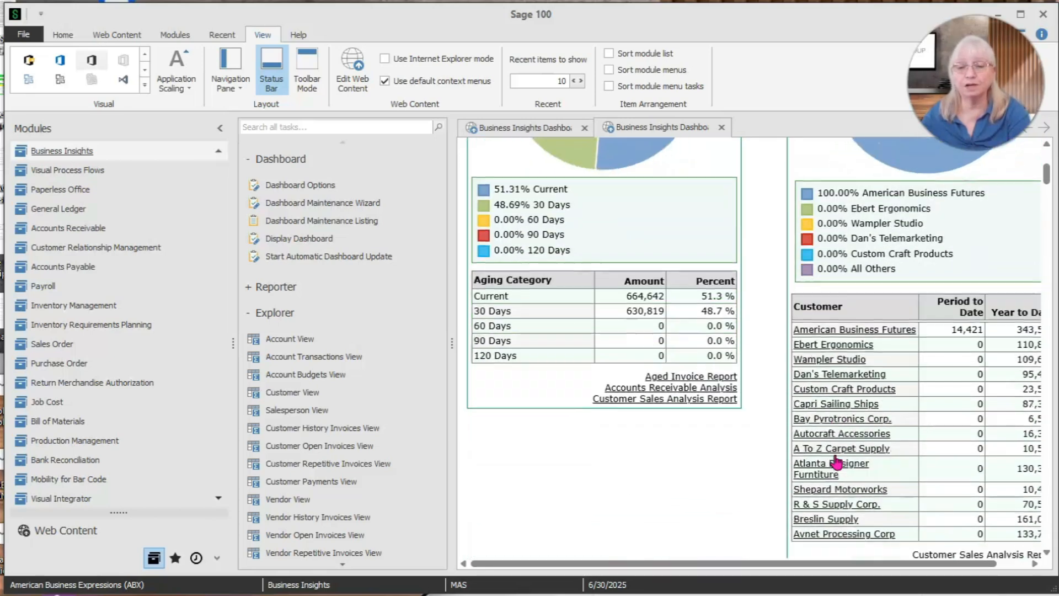
pyautogui.scroll(-5, 837, 462)
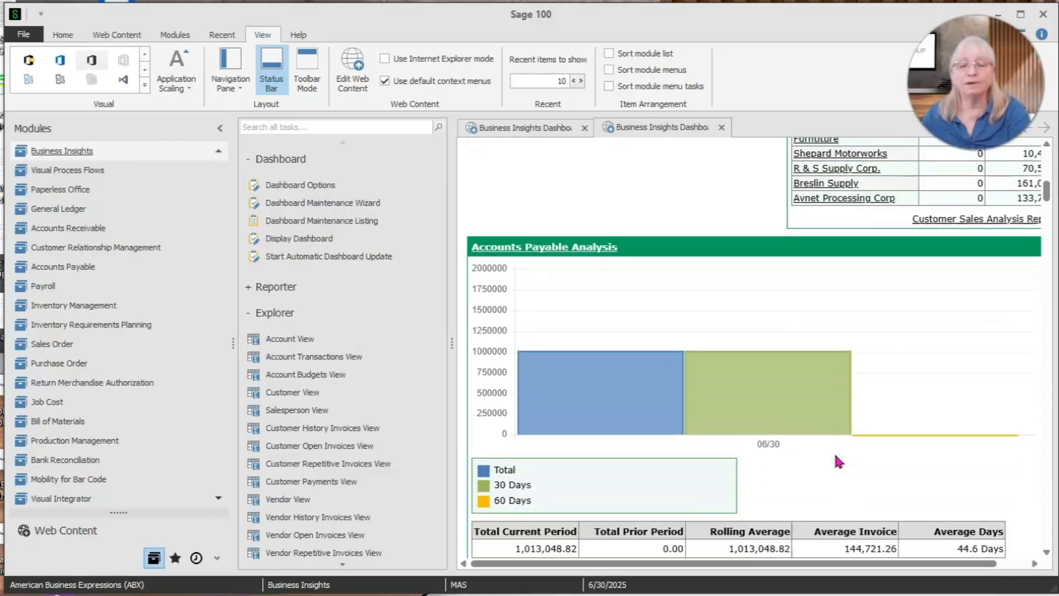
pyautogui.scroll(-1, 835, 457)
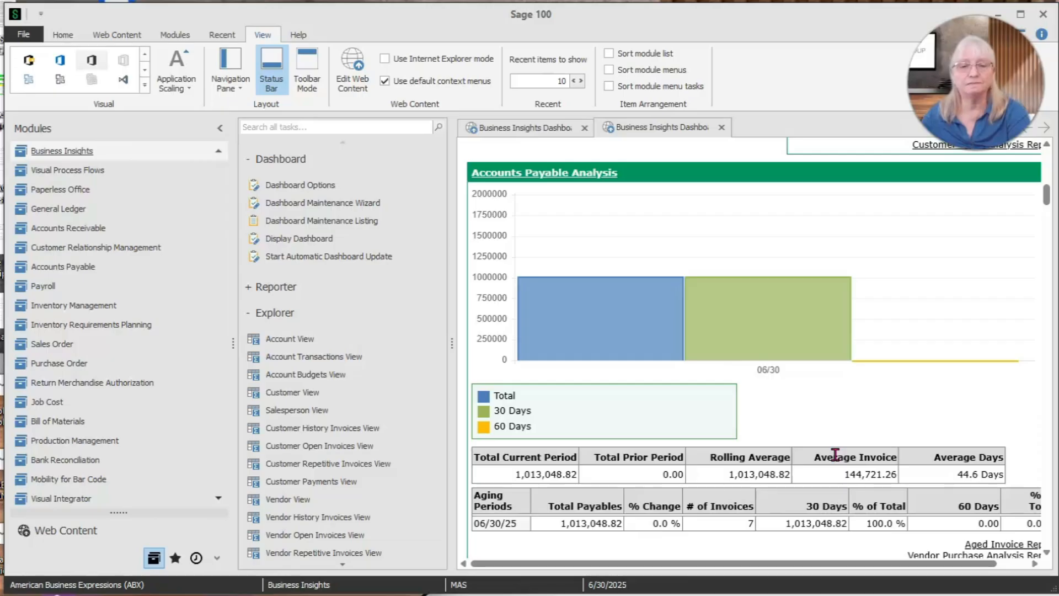
pyautogui.scroll(-3, 703, 455)
pyautogui.scroll(-2, 701, 451)
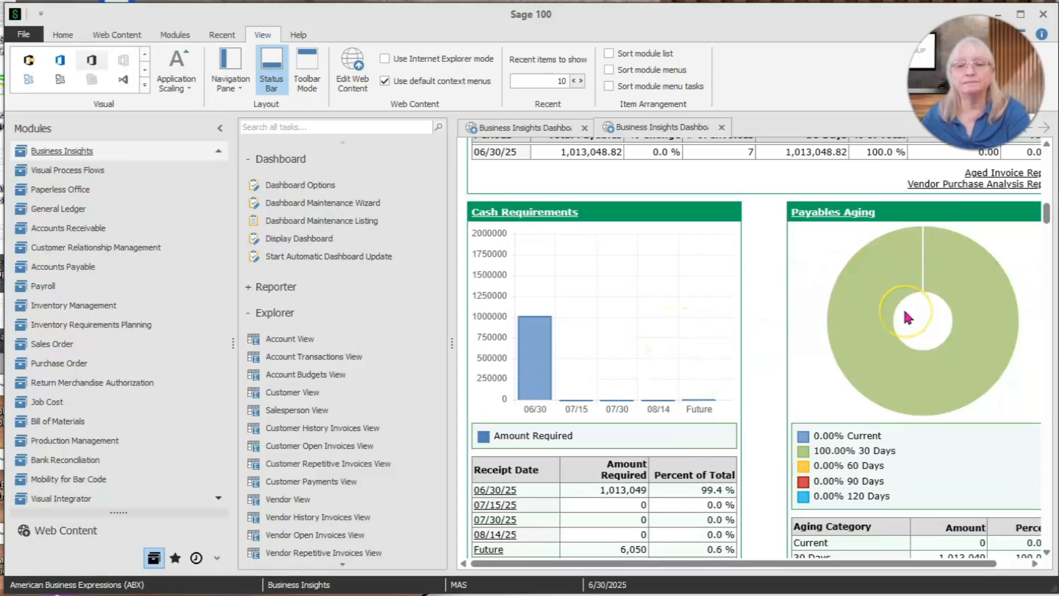
pyautogui.scroll(-3, 908, 318)
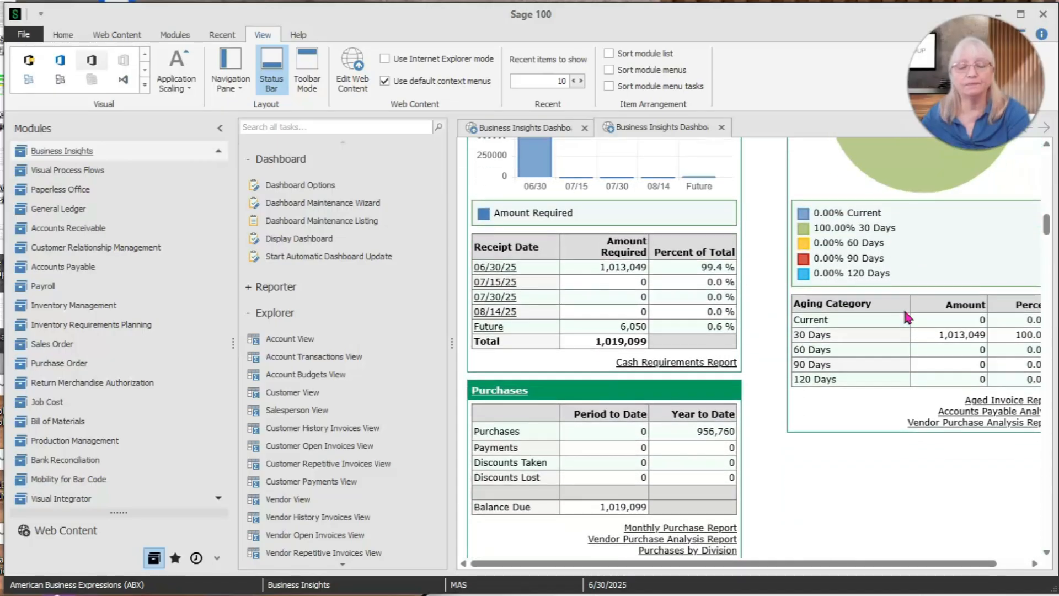
pyautogui.scroll(-8, 904, 308)
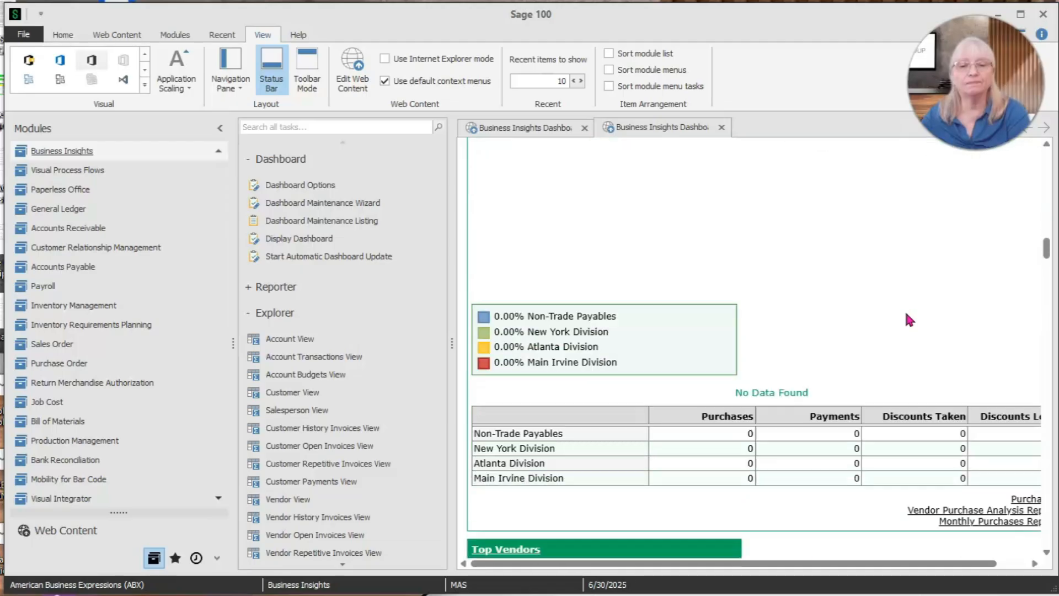
# Review the Purchases by Division, Top Vendors and Accounts Receivable Analysis charts and tables on the dashboard.
pyautogui.scroll(-1, 909, 320)
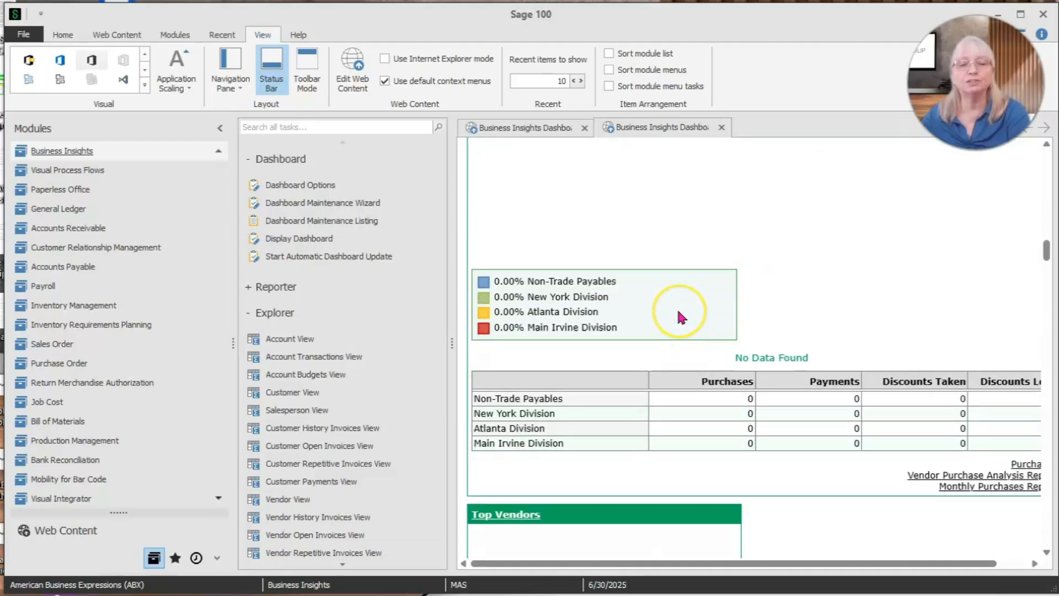
pyautogui.scroll(3, 678, 312)
pyautogui.scroll(-2, 679, 322)
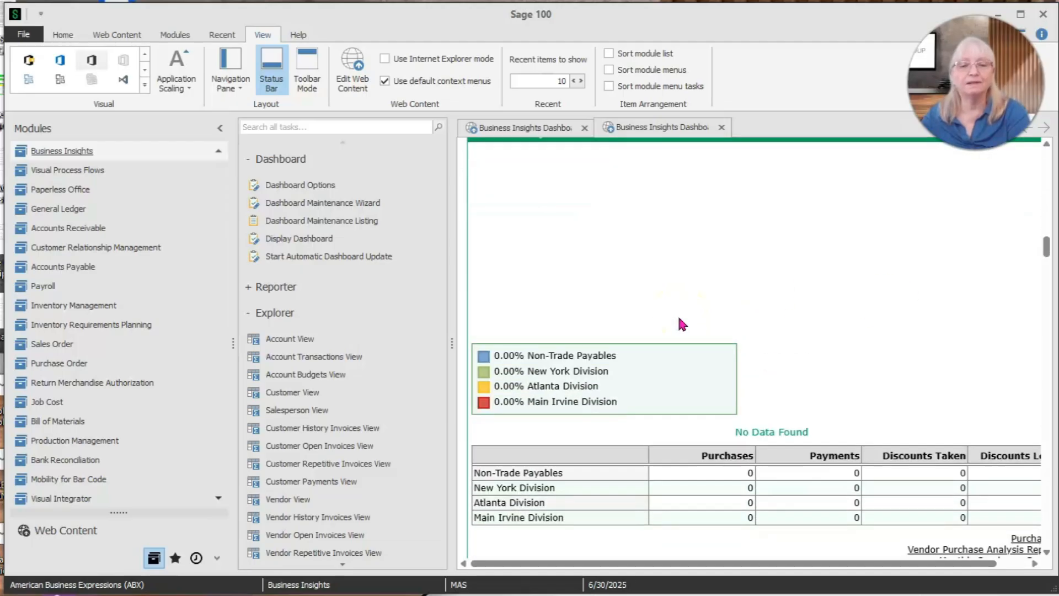
pyautogui.scroll(-3, 680, 323)
pyautogui.scroll(-3, 682, 324)
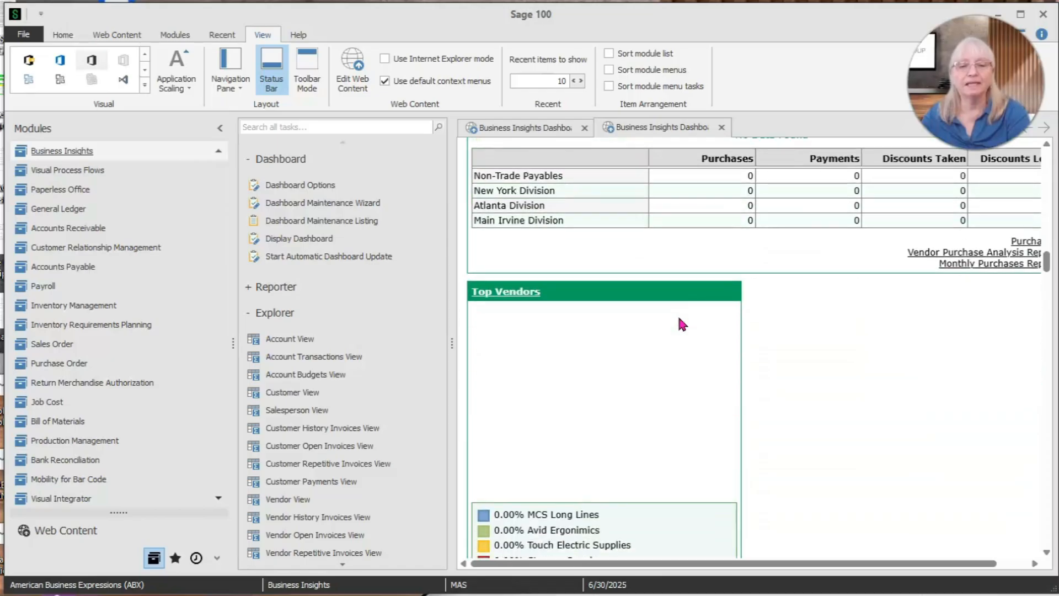
pyautogui.scroll(-3, 683, 324)
pyautogui.scroll(-3, 682, 324)
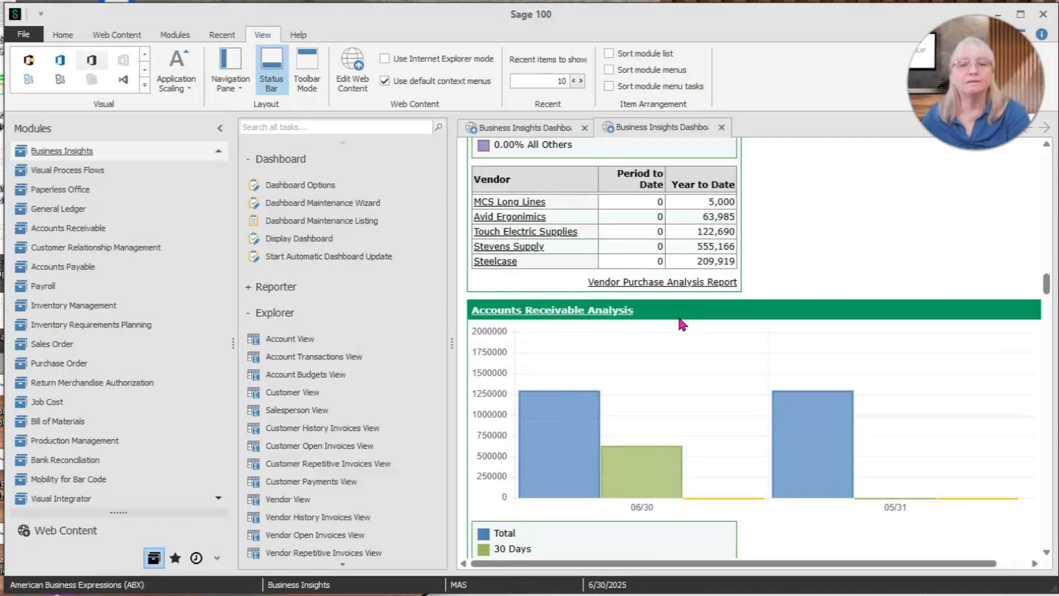
pyautogui.scroll(-3, 682, 323)
pyautogui.moveTo(681, 343)
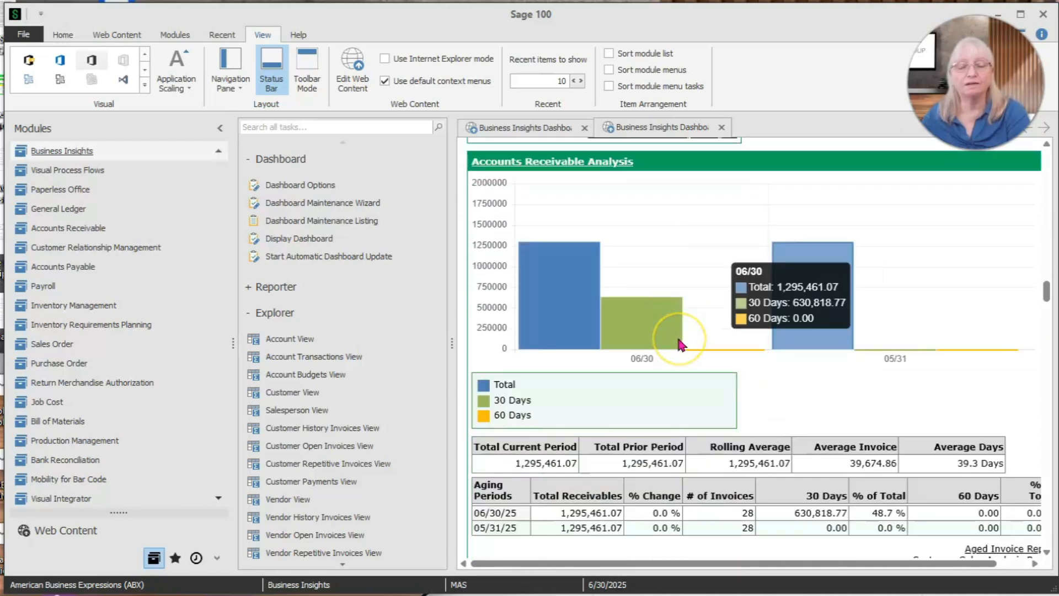
pyautogui.scroll(-3, 681, 343)
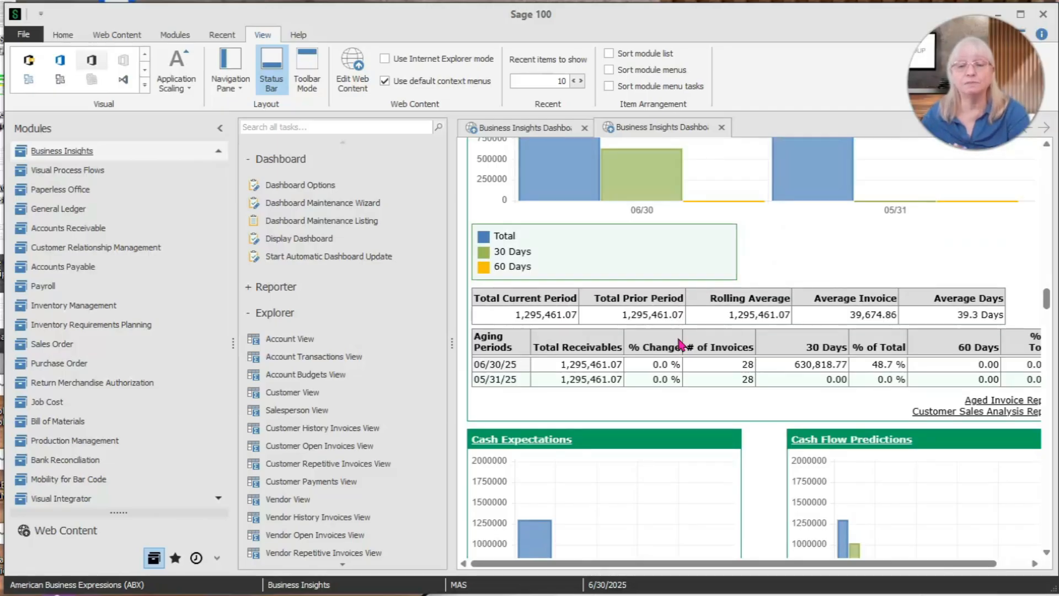
pyautogui.scroll(-2, 679, 343)
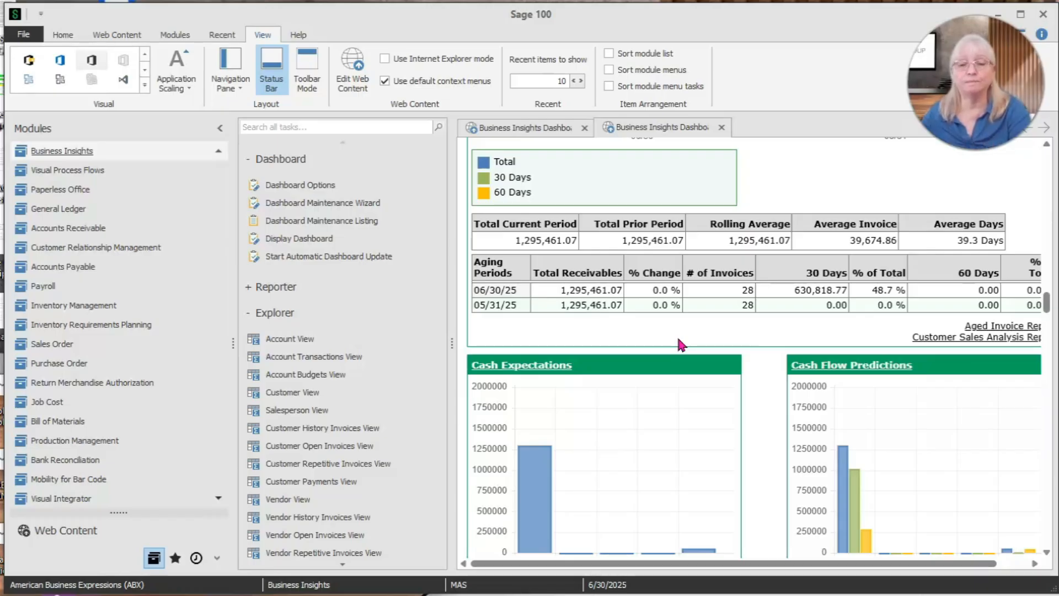
# Examine the Cash Expectations, Cash Flow Predictions, Sales and Sales by Division views on the dashboard.
pyautogui.scroll(-1, 679, 340)
pyautogui.scroll(-1, 677, 335)
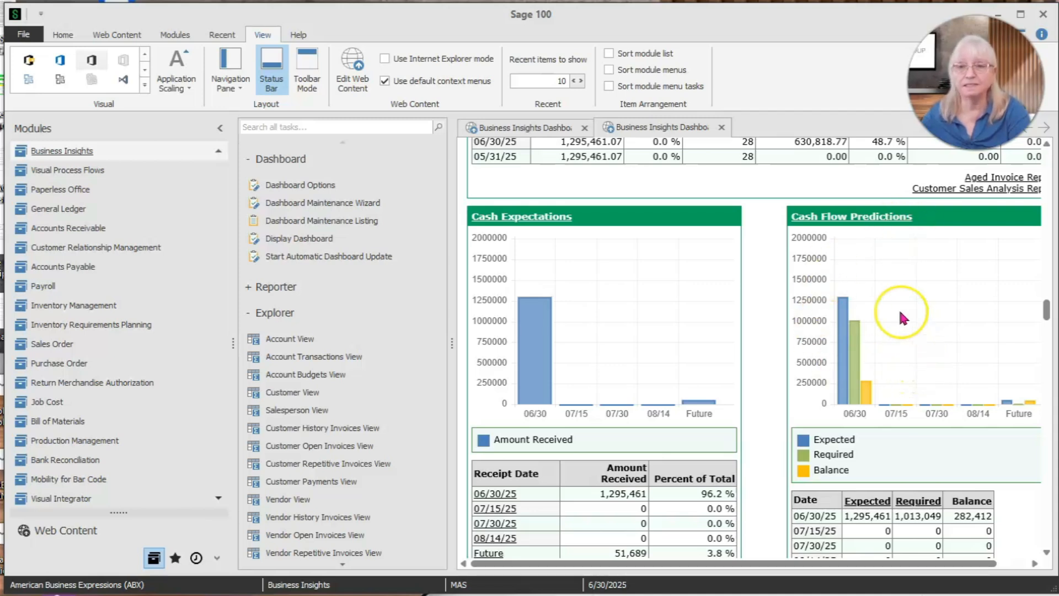
pyautogui.scroll(-3, 902, 318)
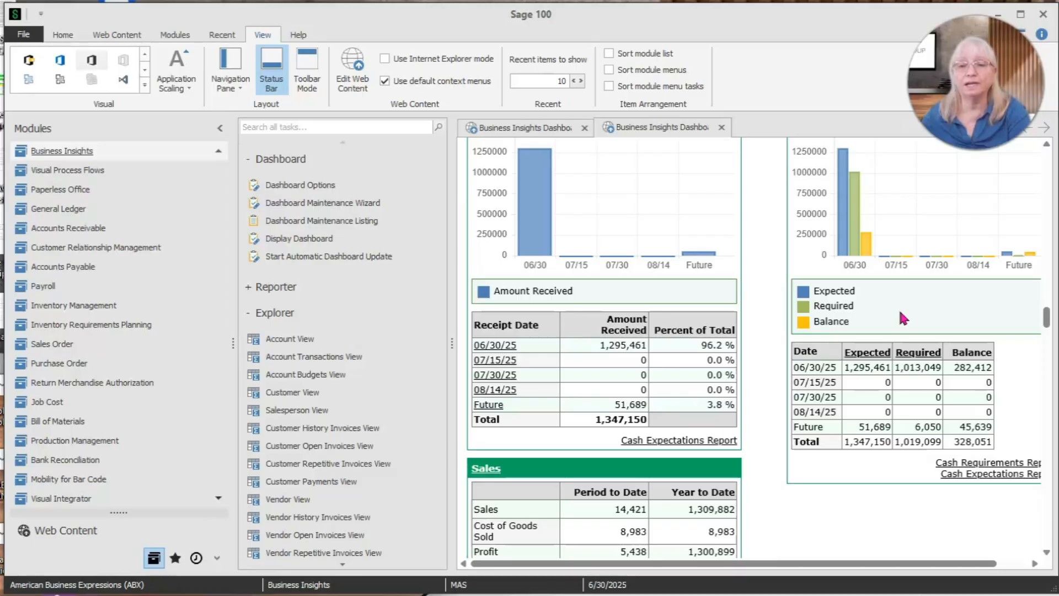
pyautogui.scroll(-4, 902, 318)
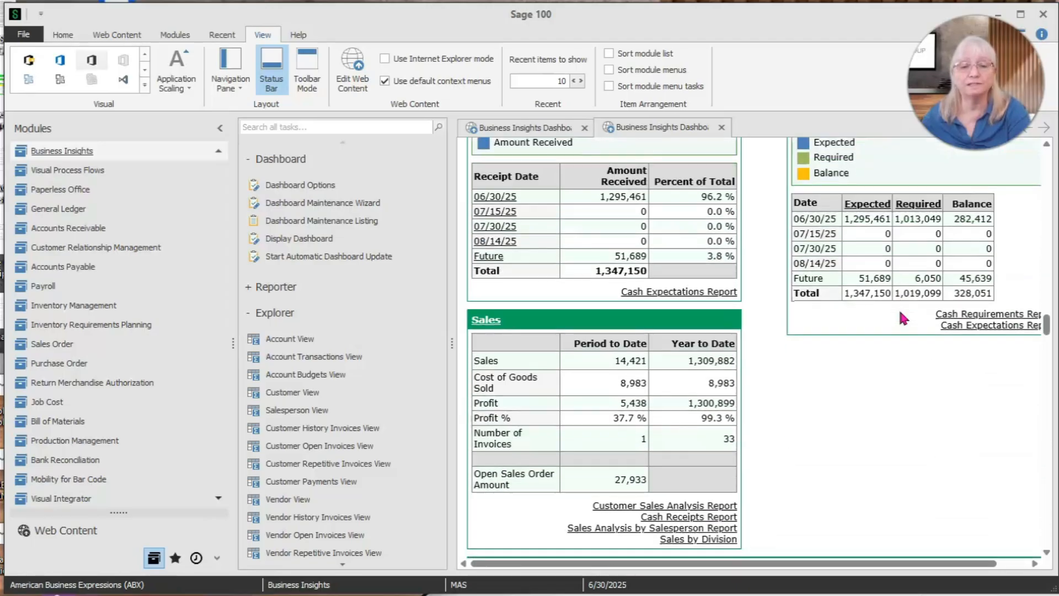
pyautogui.scroll(-1, 902, 317)
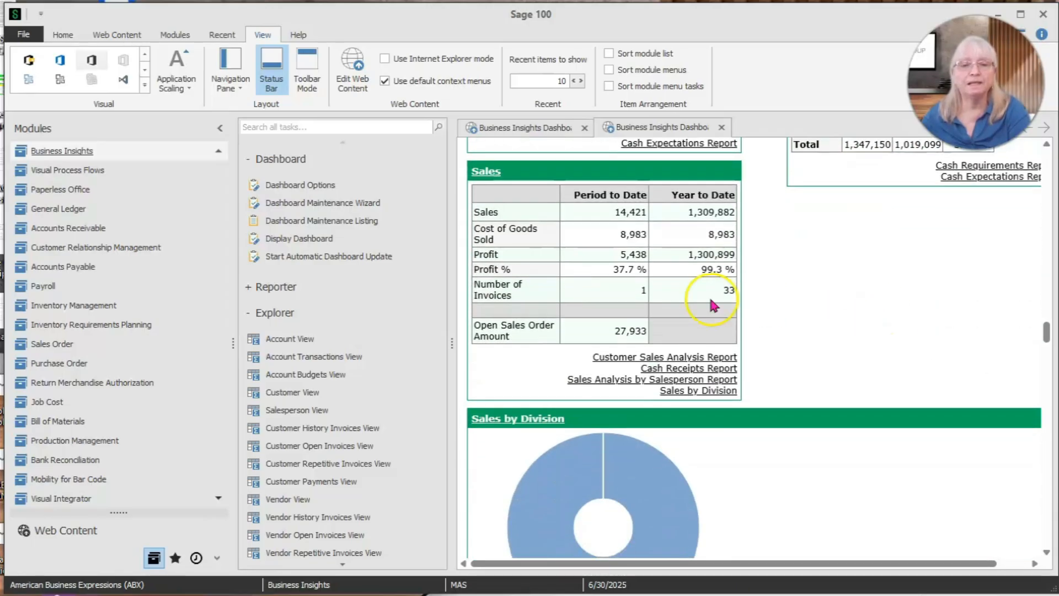
pyautogui.scroll(-5, 704, 323)
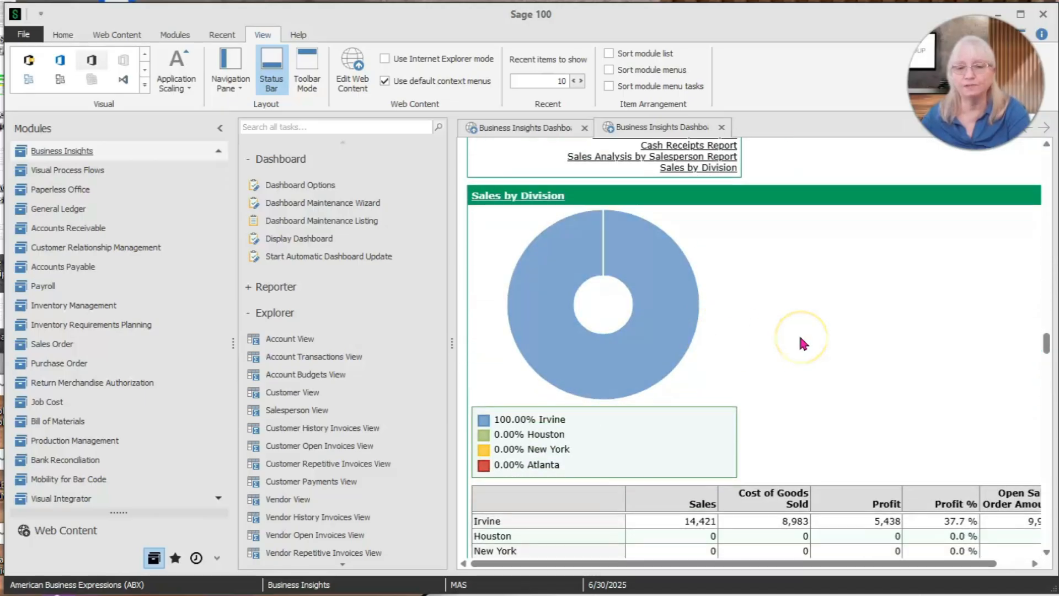
pyautogui.scroll(-3, 802, 339)
pyautogui.scroll(-6, 801, 344)
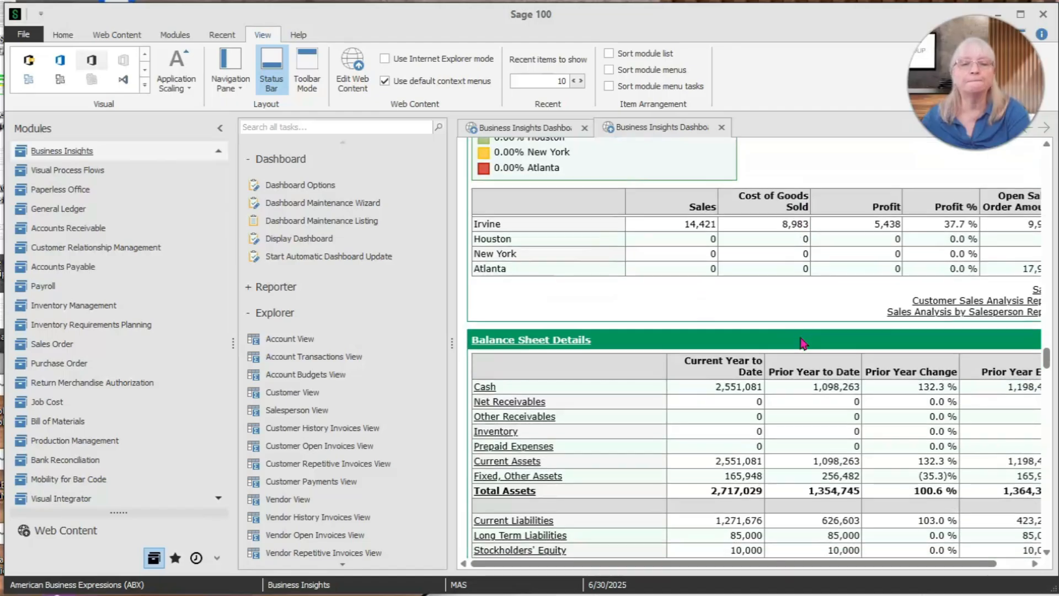
# Review the Balance Sheet Details, Balance Sheet Summary and the balance sheet budget comparison with its account rows.
pyautogui.click(807, 314)
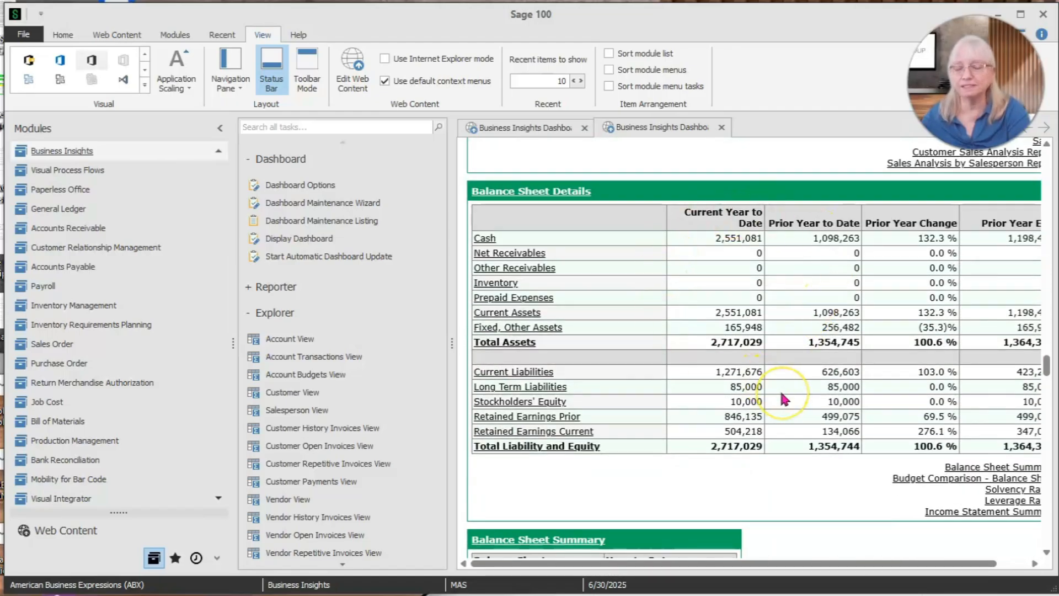
pyautogui.scroll(-4, 781, 394)
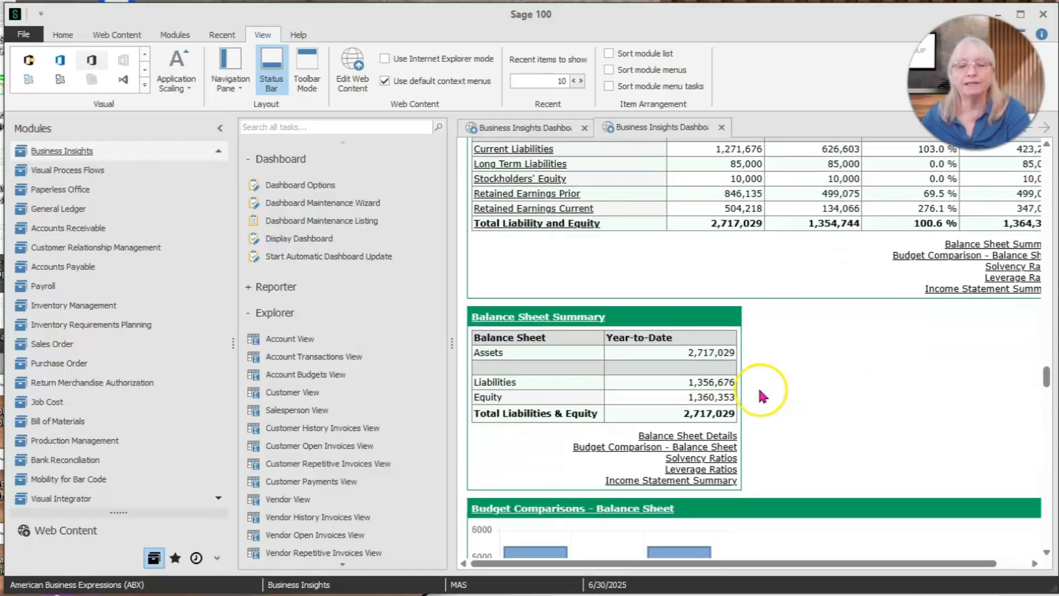
pyautogui.scroll(-4, 754, 396)
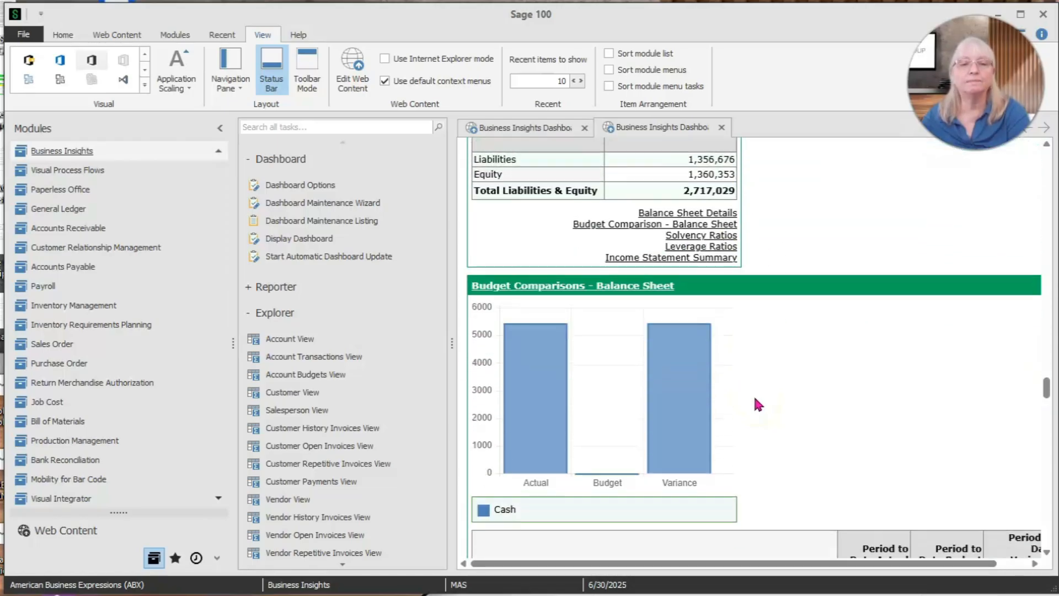
pyautogui.scroll(-1, 755, 399)
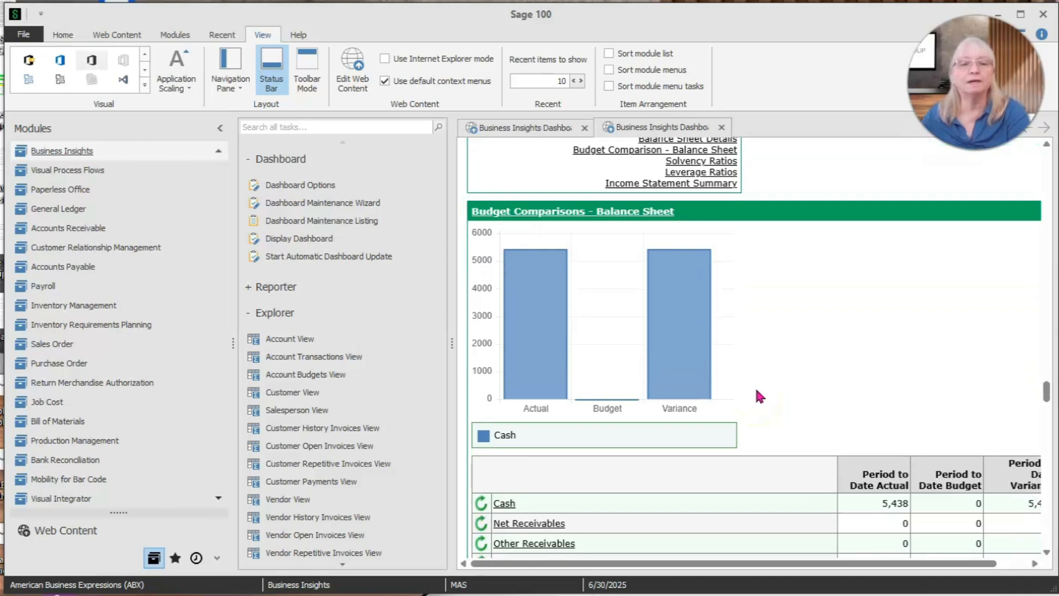
pyautogui.scroll(-1, 758, 394)
pyautogui.scroll(-1, 758, 394)
pyautogui.scroll(-6, 757, 395)
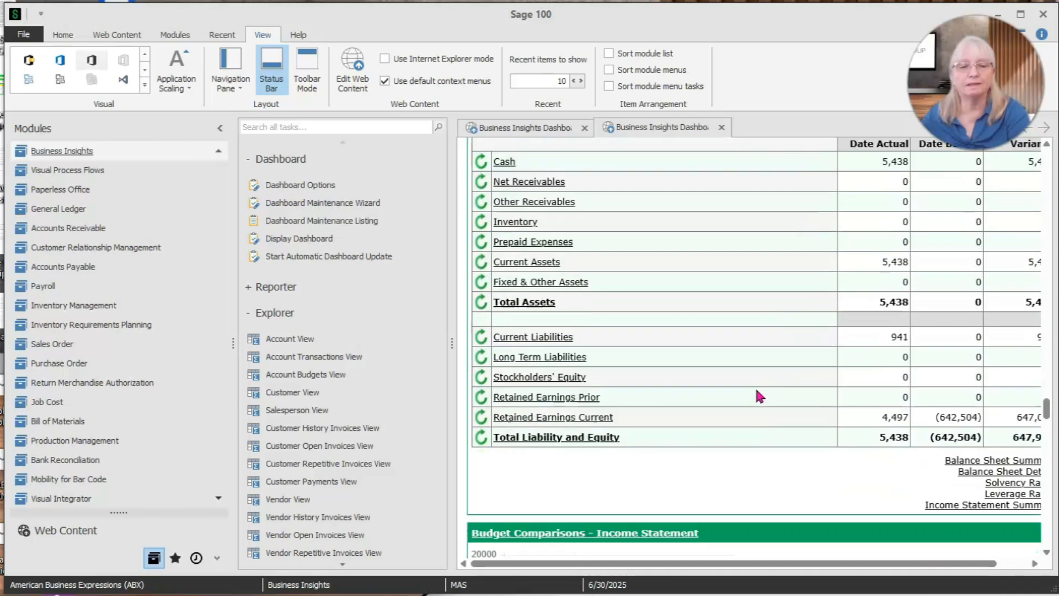
# Examine the income statement budget comparison, details and summary, followed by the leverage, operational efficiency, profitability and solvency ratios.
pyautogui.scroll(-2, 758, 396)
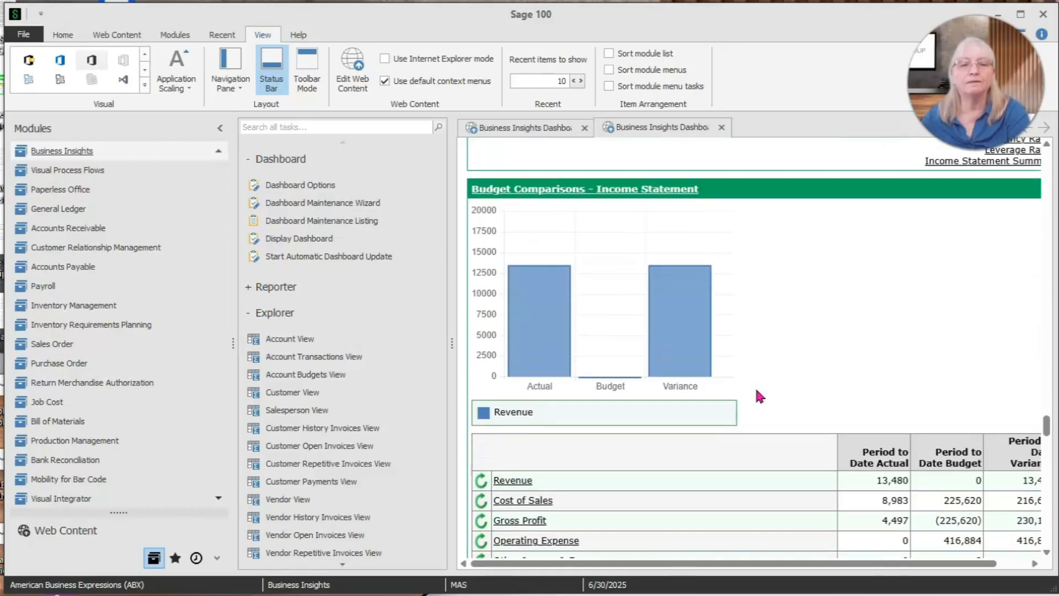
pyautogui.scroll(-3, 757, 391)
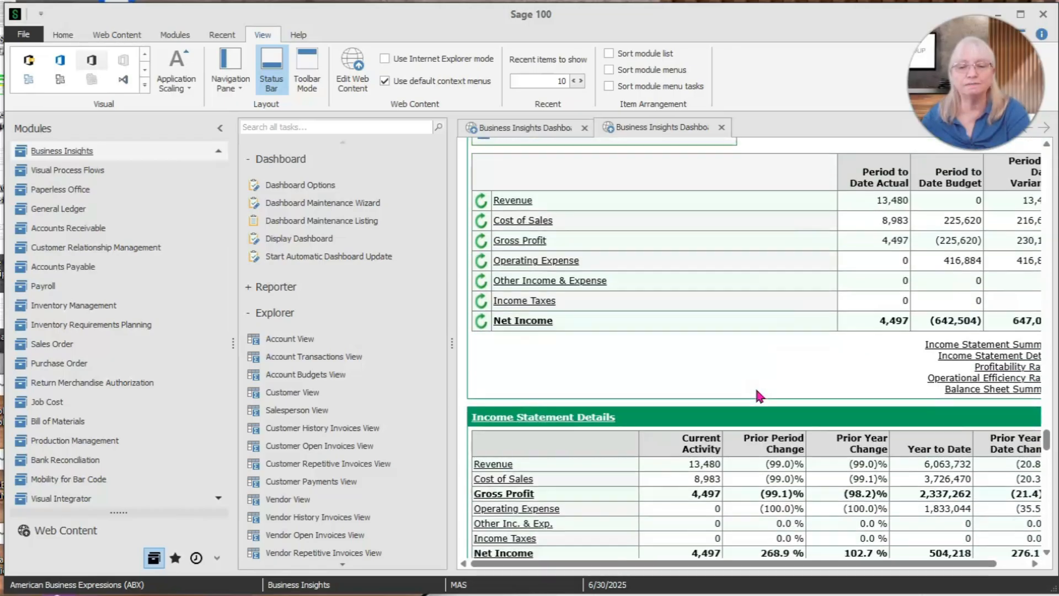
pyautogui.scroll(-1, 758, 395)
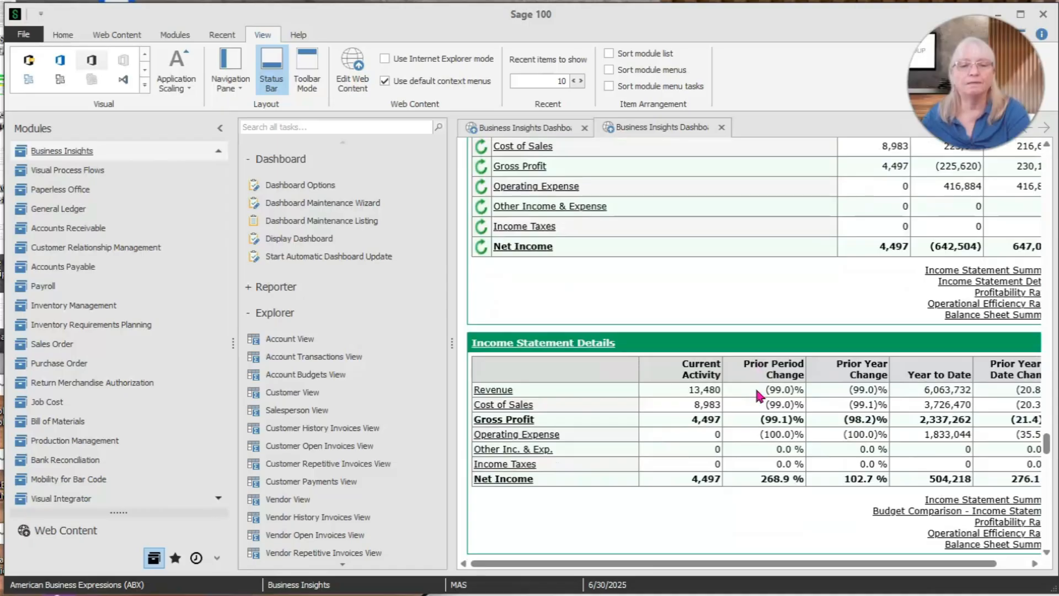
pyautogui.scroll(-1, 758, 395)
pyautogui.click(657, 337)
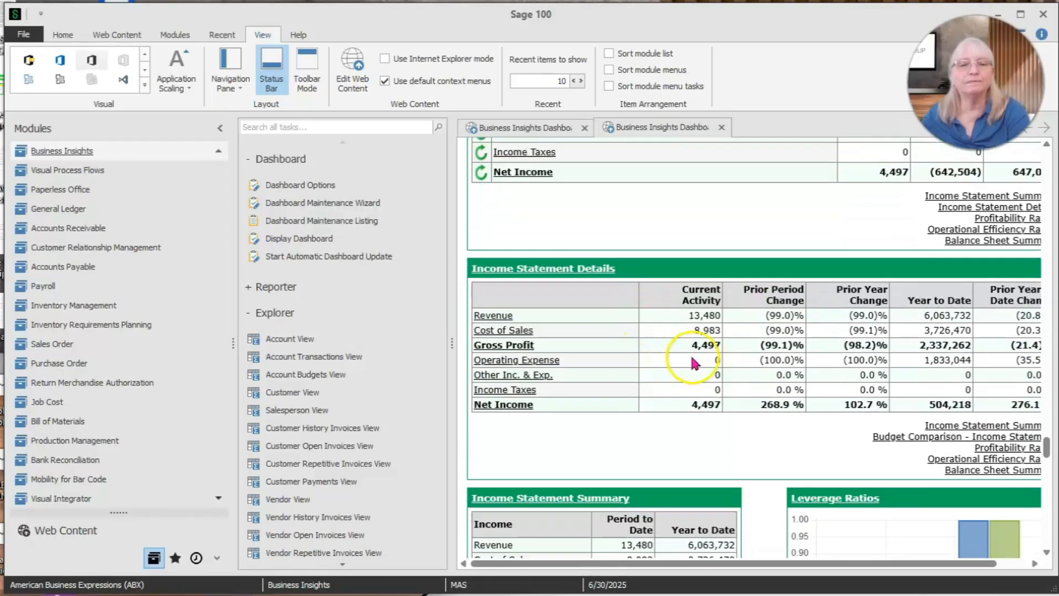
pyautogui.scroll(-3, 694, 365)
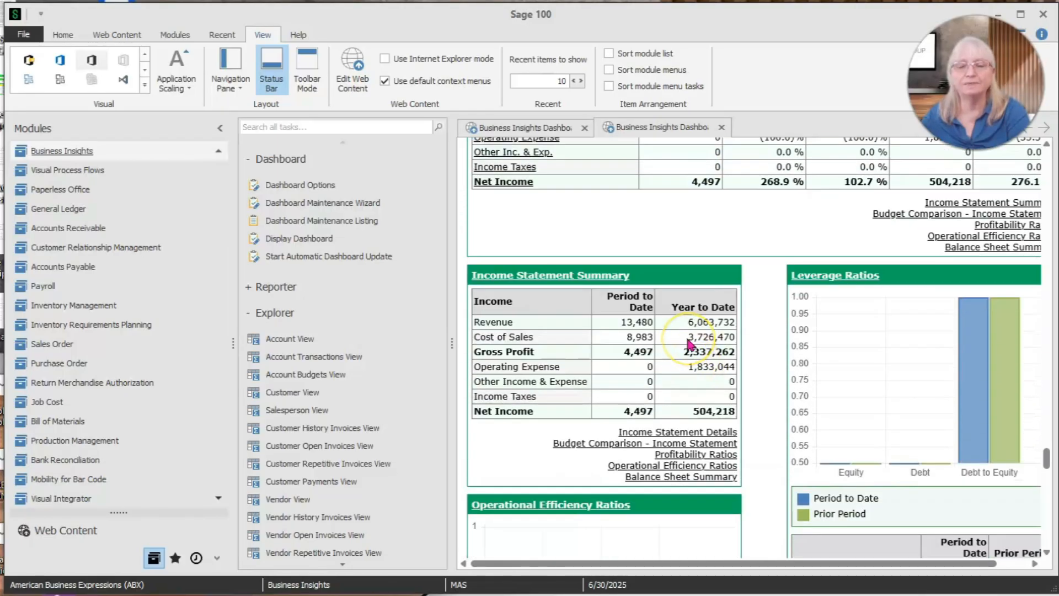
pyautogui.scroll(-2, 689, 343)
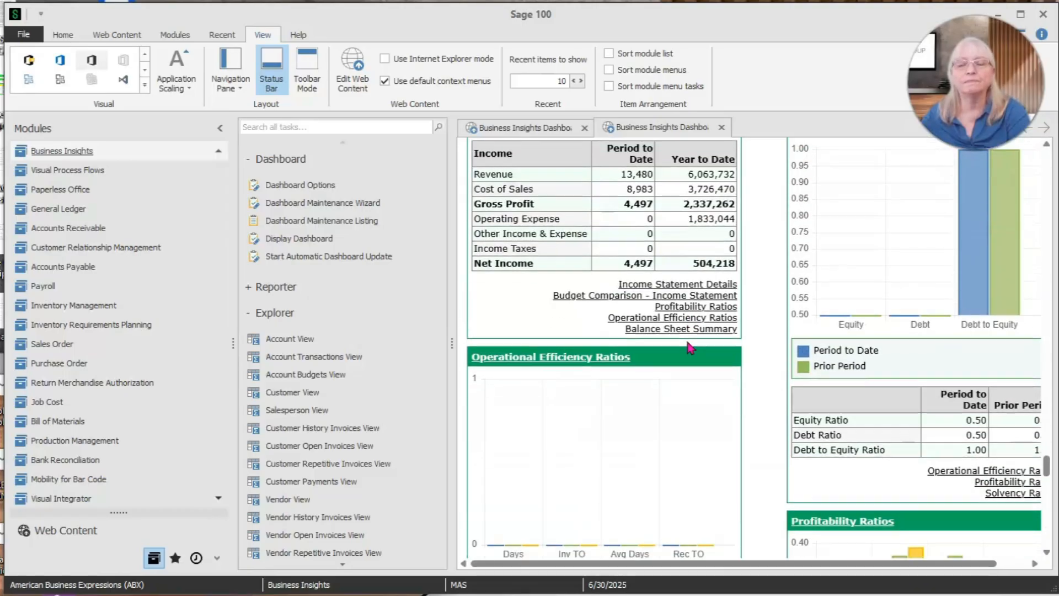
pyautogui.scroll(2, 688, 347)
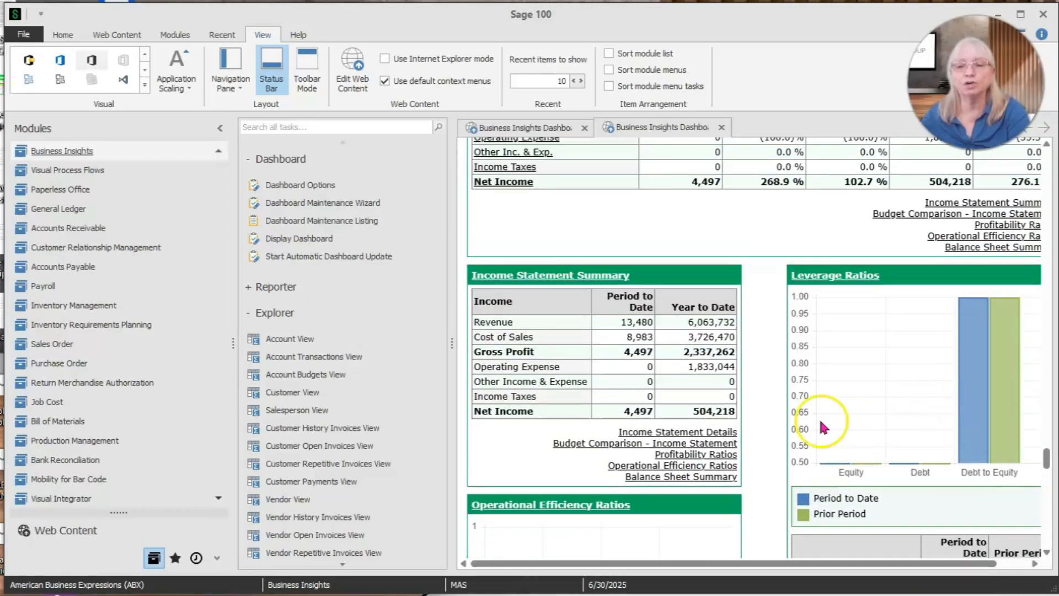
pyautogui.scroll(-7, 762, 422)
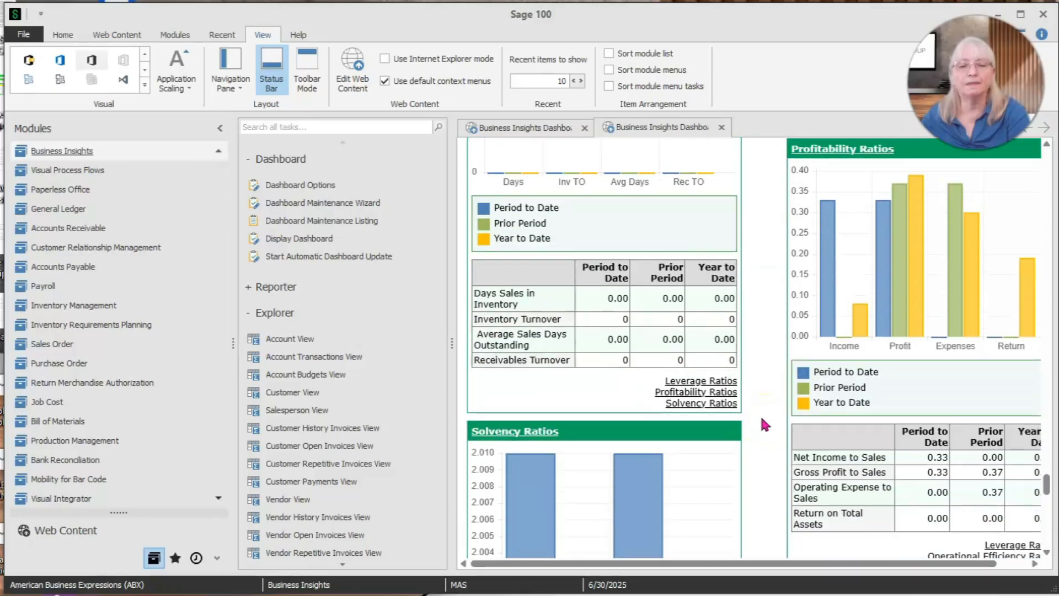
pyautogui.scroll(-1, 762, 421)
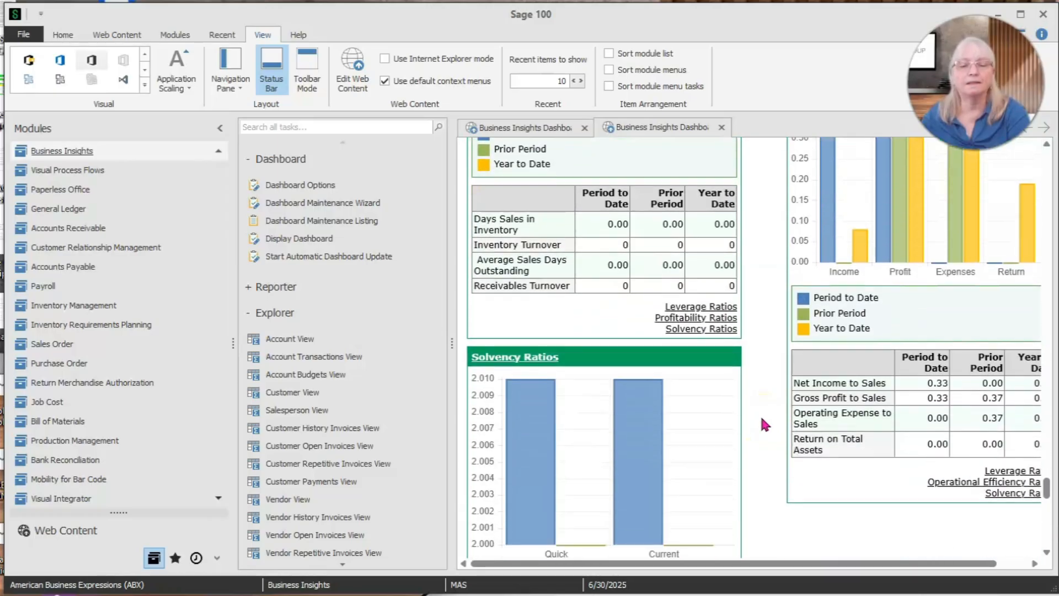
pyautogui.scroll(-5, 740, 419)
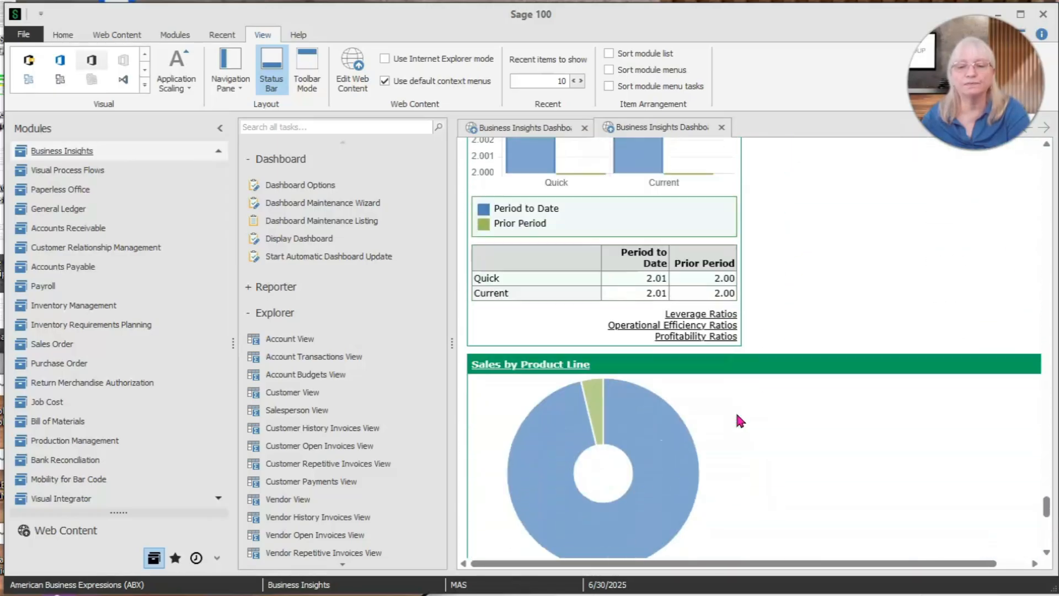
# Review the Sales by Product Line and Top Items views at the dashboard's end, and return toward the ratio views.
pyautogui.scroll(-3, 737, 415)
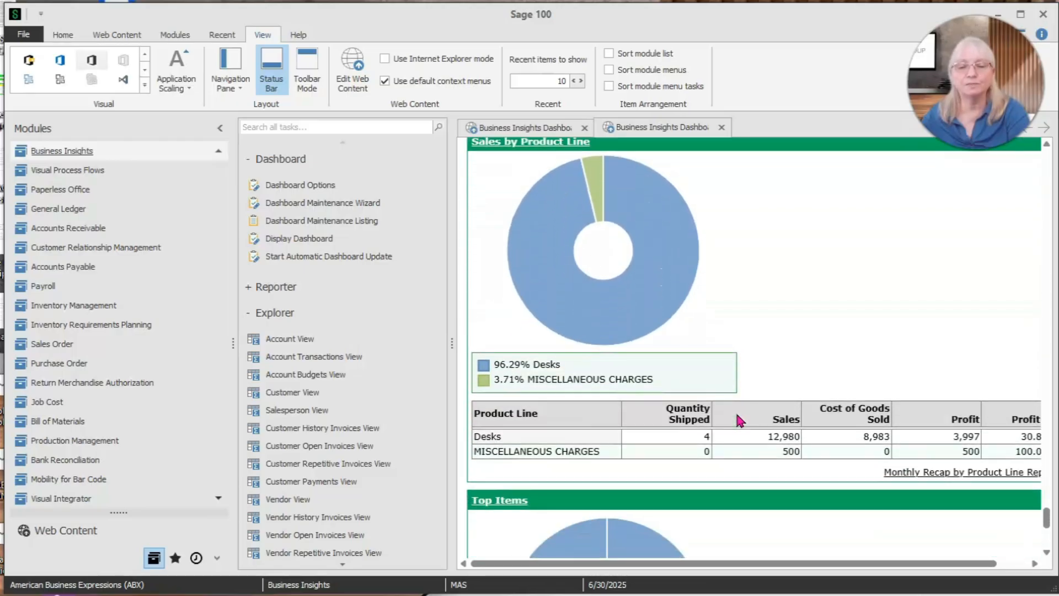
pyautogui.scroll(-1, 739, 420)
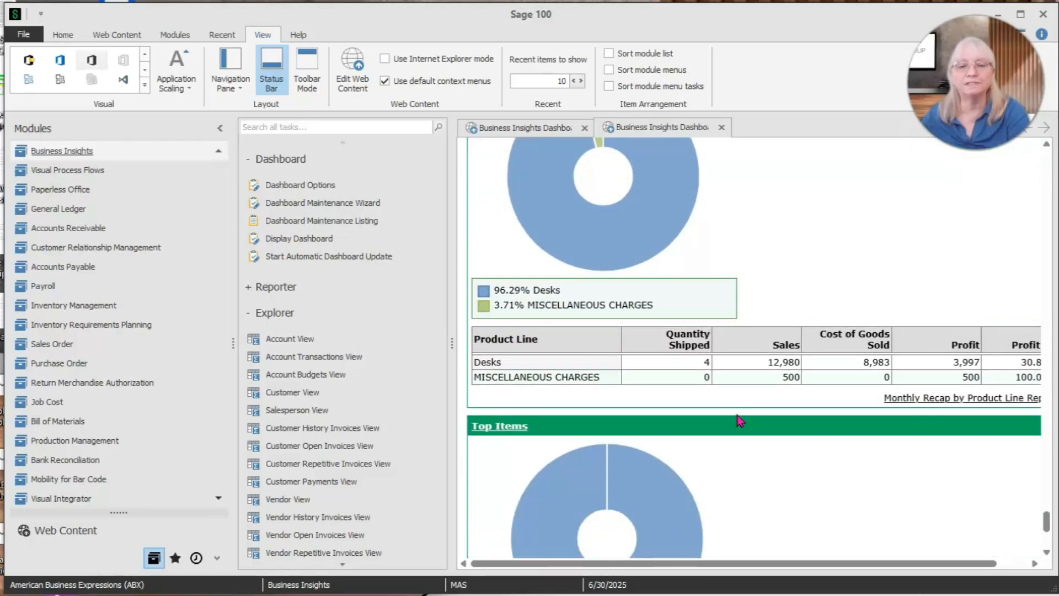
pyautogui.scroll(2, 739, 421)
pyautogui.scroll(-1, 740, 417)
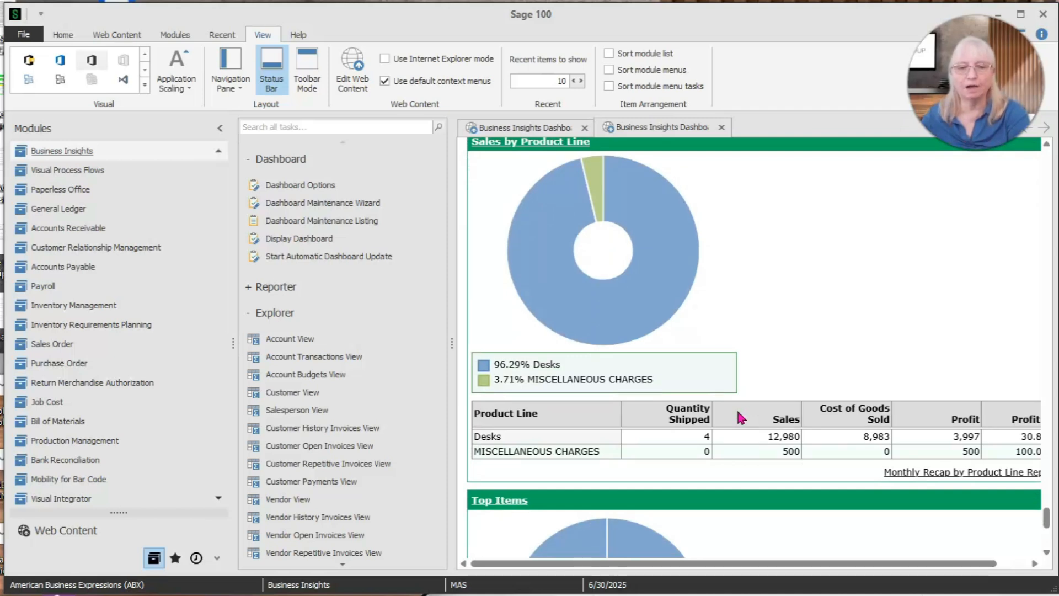
pyautogui.scroll(-3, 737, 408)
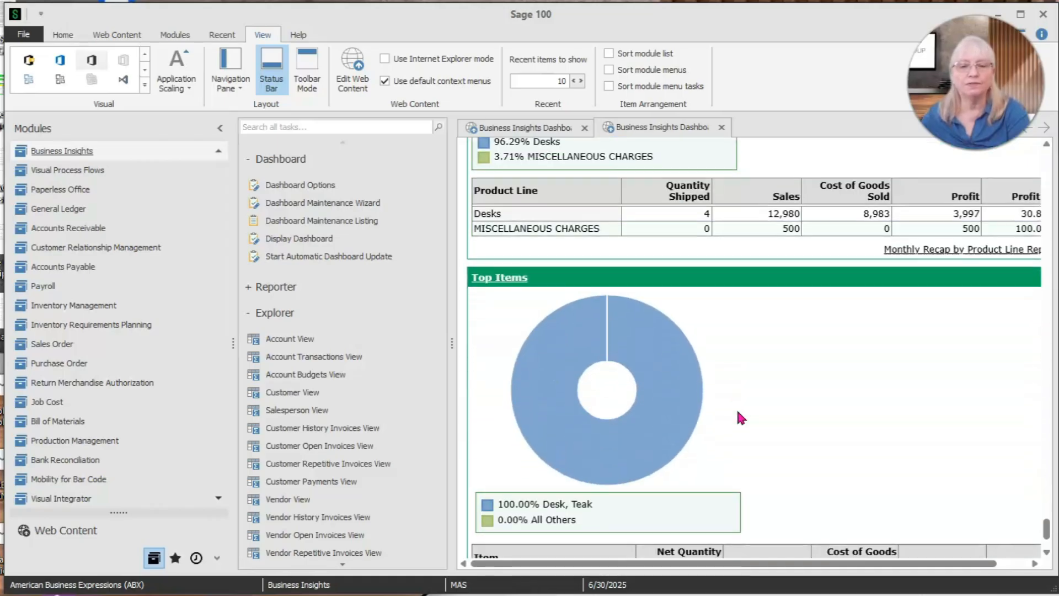
pyautogui.scroll(-1, 740, 402)
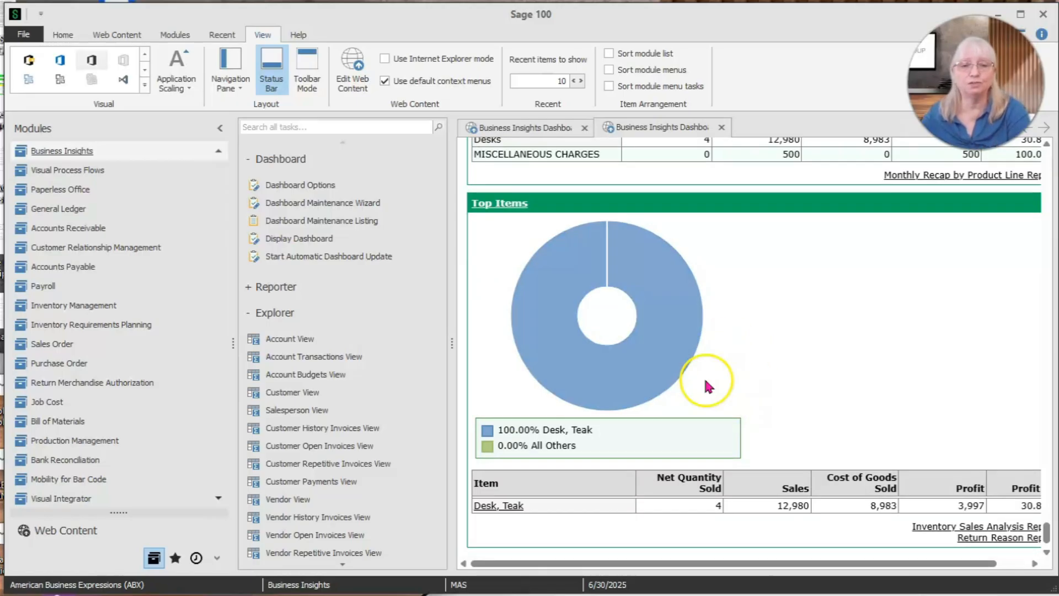
pyautogui.scroll(-1, 738, 386)
pyautogui.scroll(5, 737, 385)
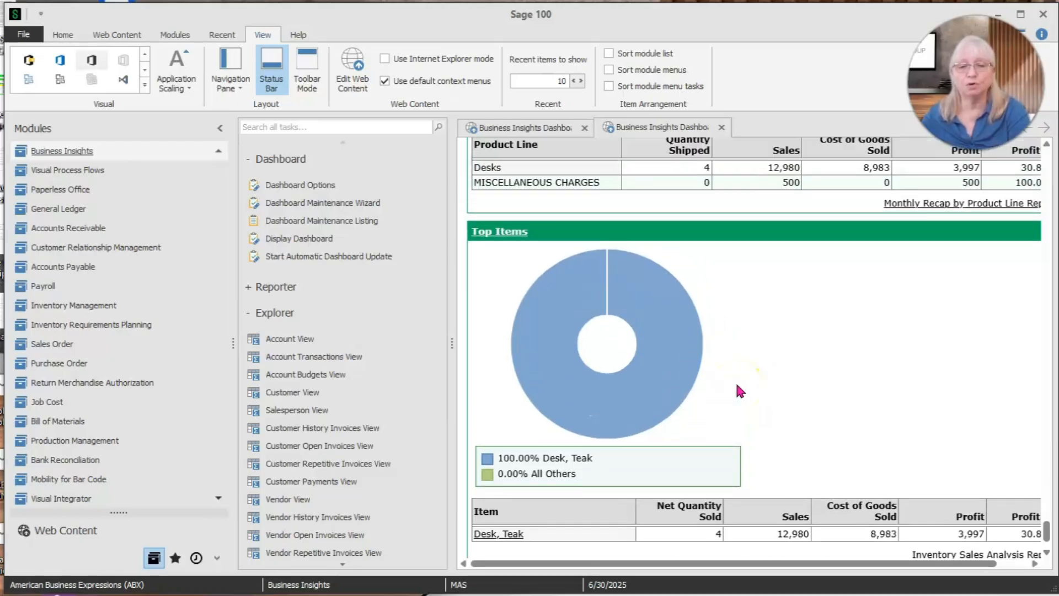
pyautogui.scroll(8, 739, 390)
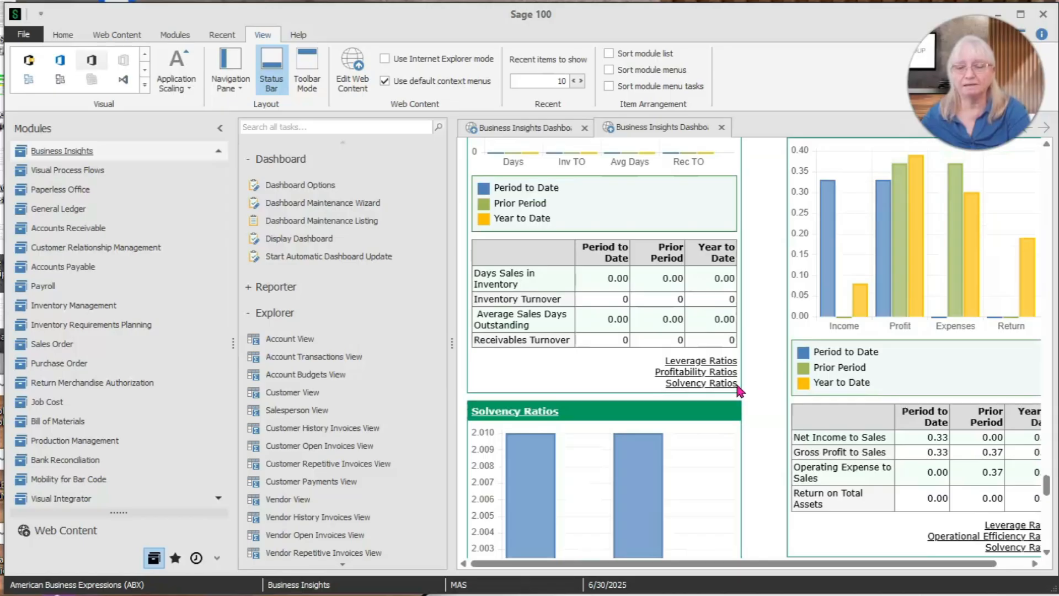
# Look back through the dashboard views from the ratios to Receivables Aging and Top Customers near its start.
pyautogui.scroll(10, 738, 387)
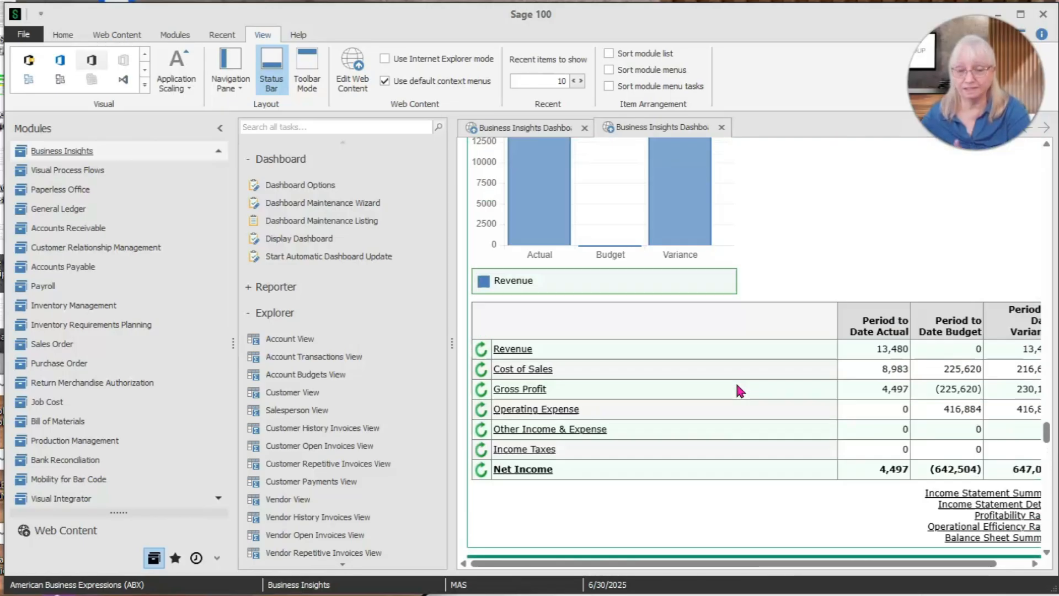
pyautogui.scroll(10, 737, 385)
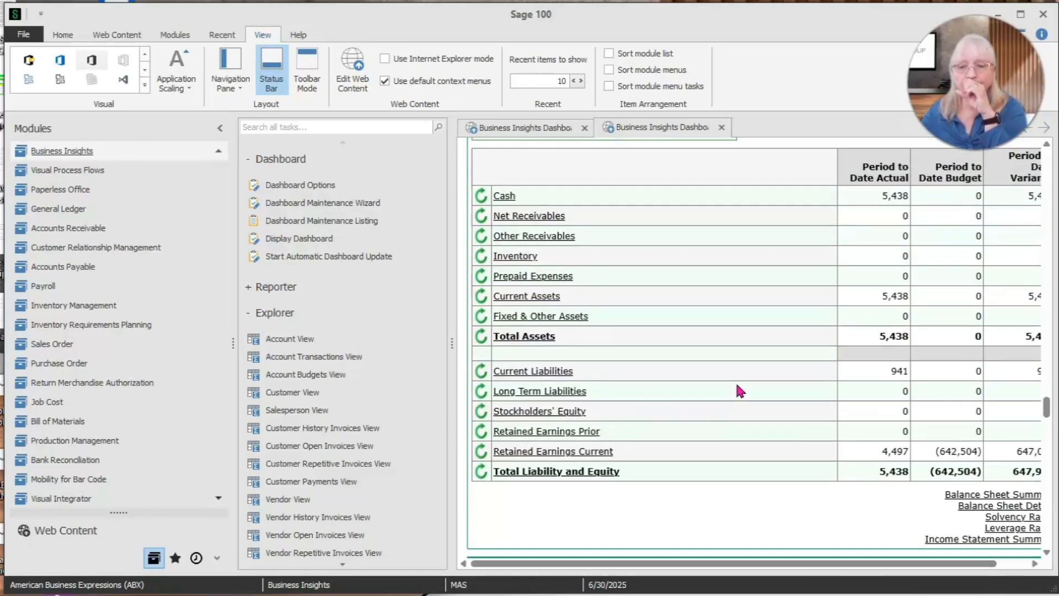
pyautogui.scroll(10, 739, 391)
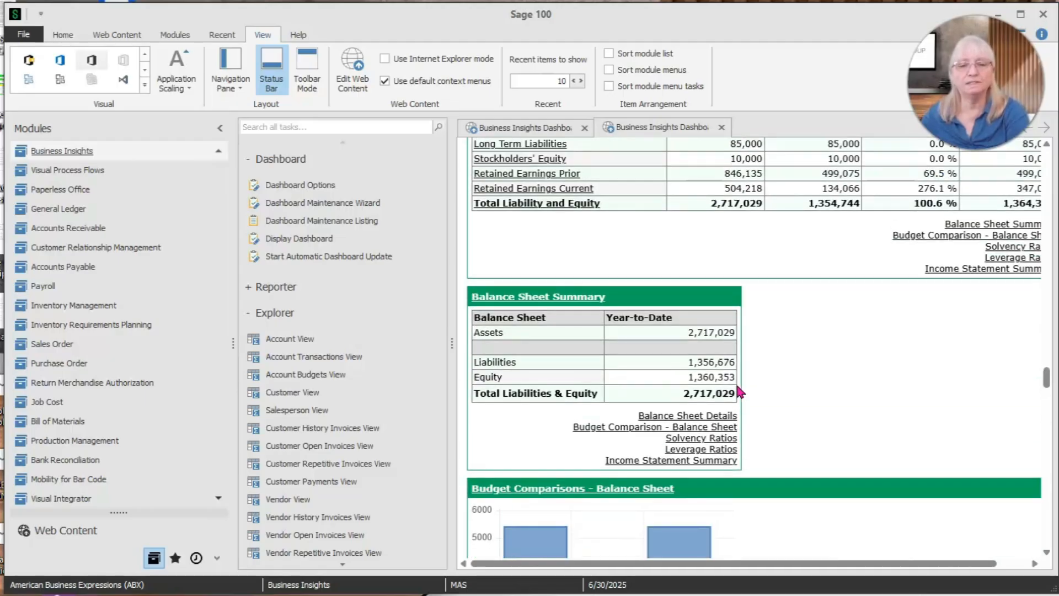
pyautogui.scroll(10, 740, 391)
pyautogui.scroll(10, 738, 387)
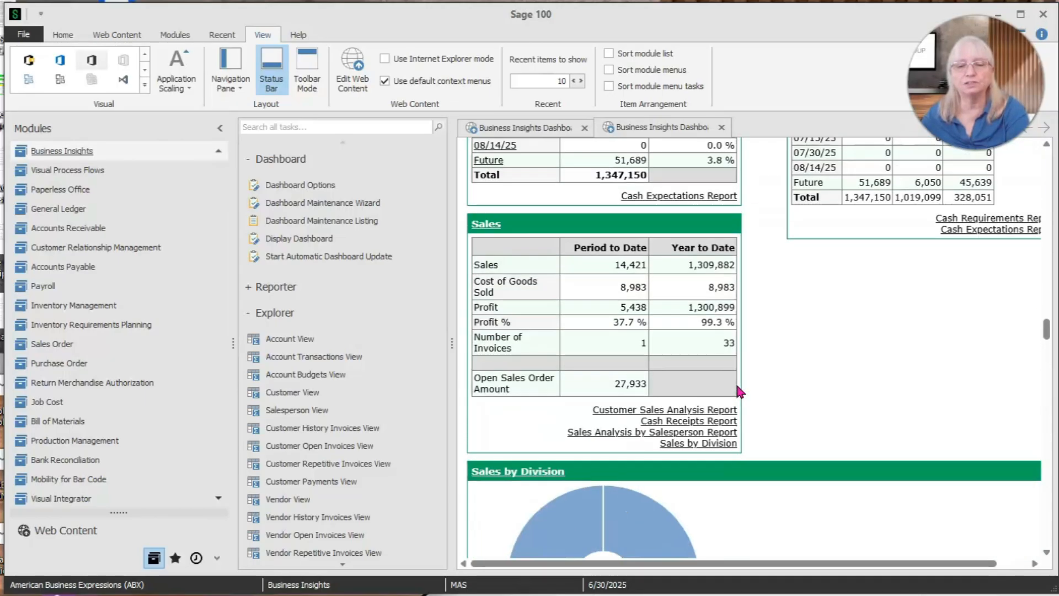
pyautogui.scroll(10, 738, 387)
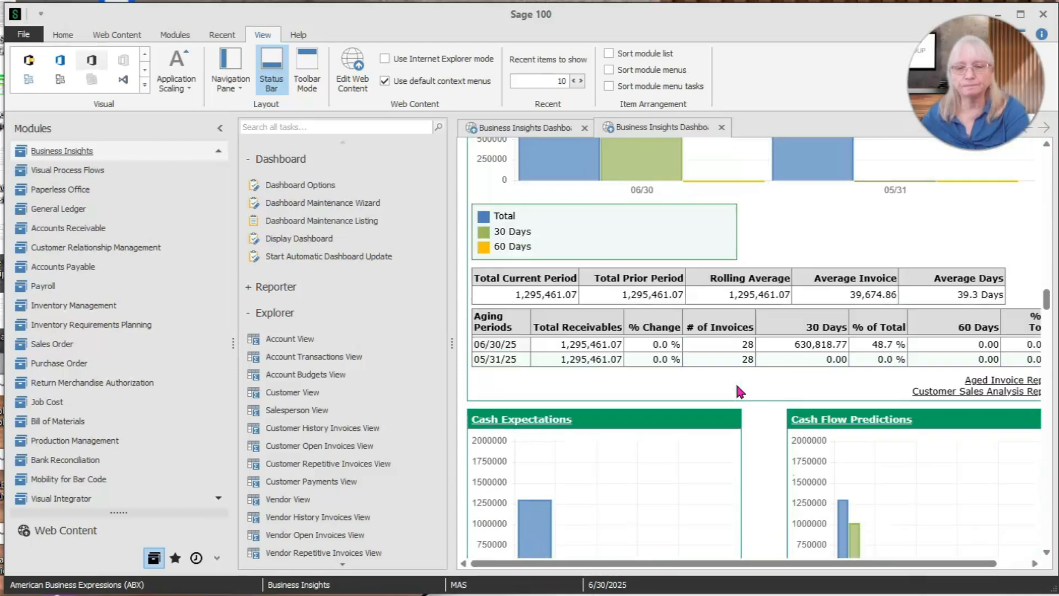
pyautogui.scroll(10, 737, 386)
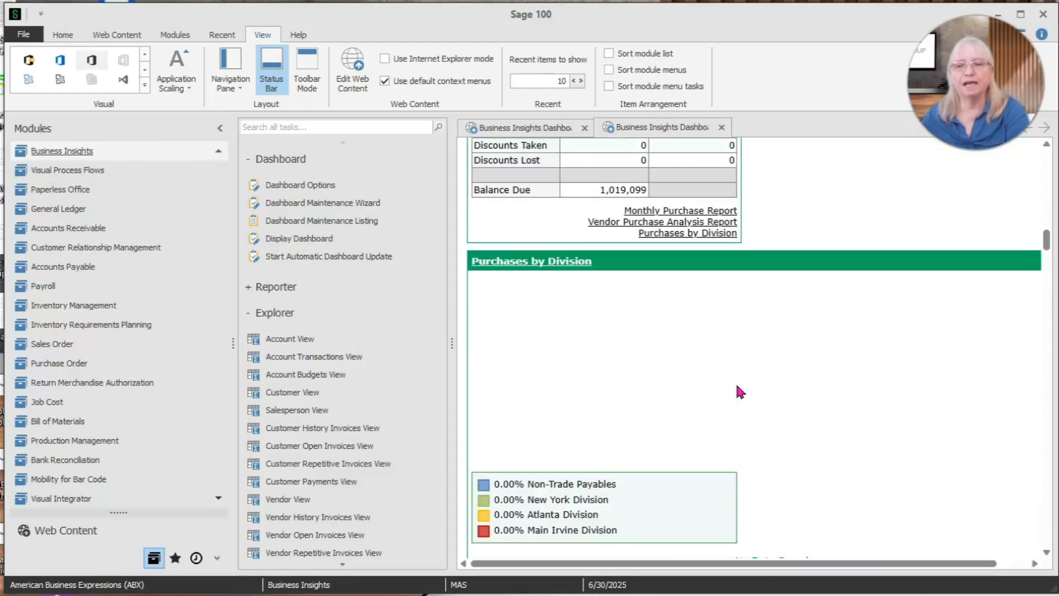
pyautogui.scroll(10, 740, 390)
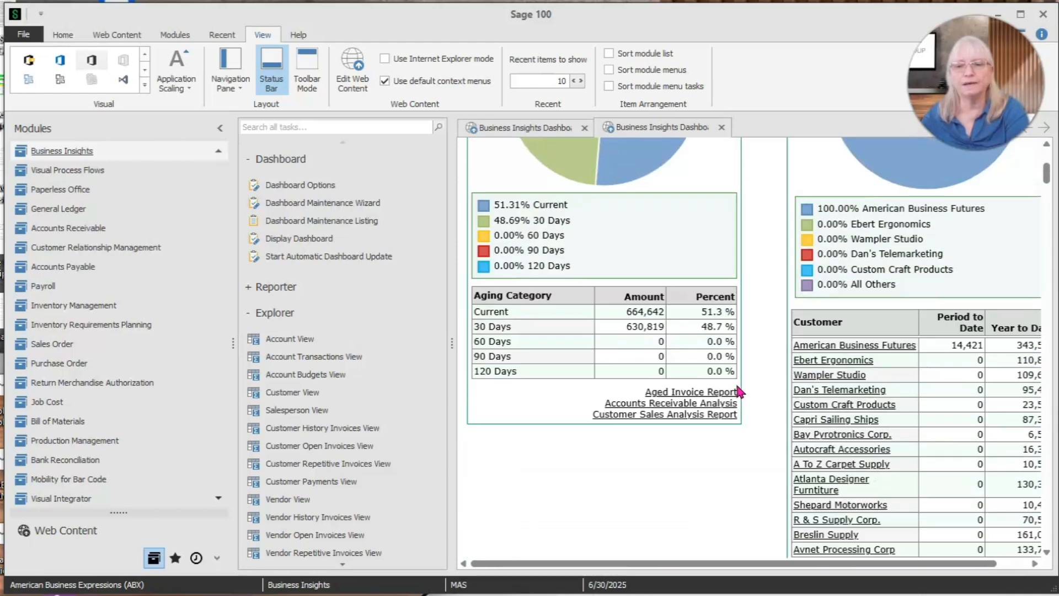
# Look up the American Business Futures record from the Top Customers list, review the customer inquiry and close it.
pyautogui.scroll(-5, 739, 386)
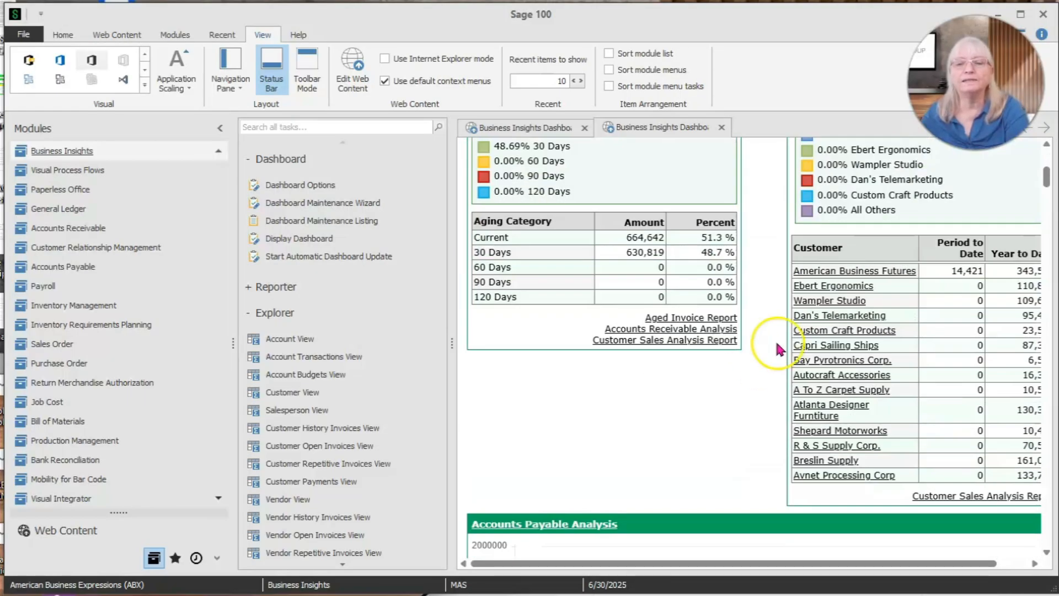
pyautogui.click(860, 270)
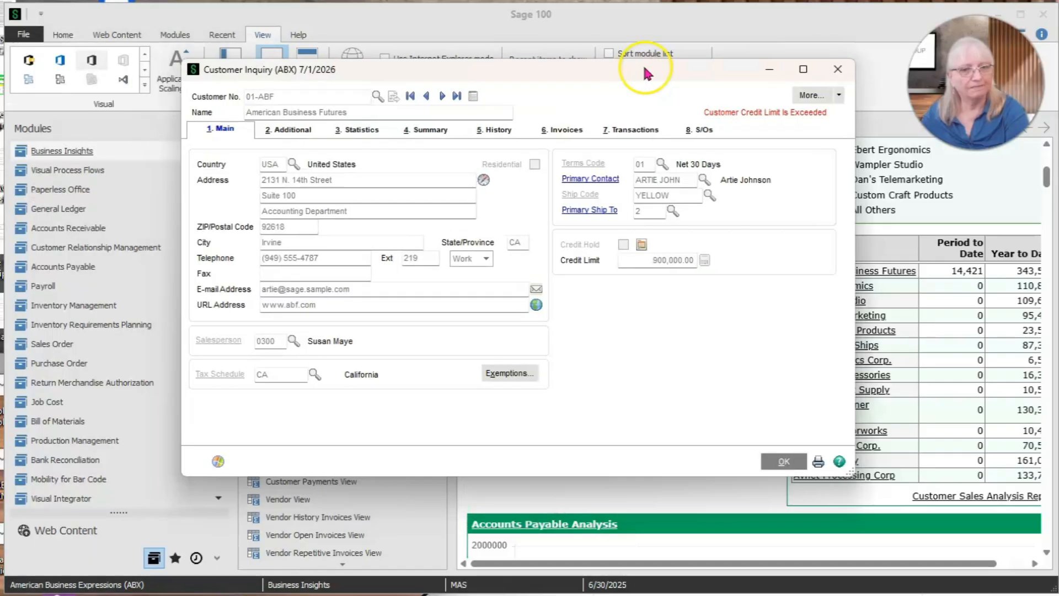
pyautogui.moveTo(643, 67); pyautogui.dragTo(670, 109)
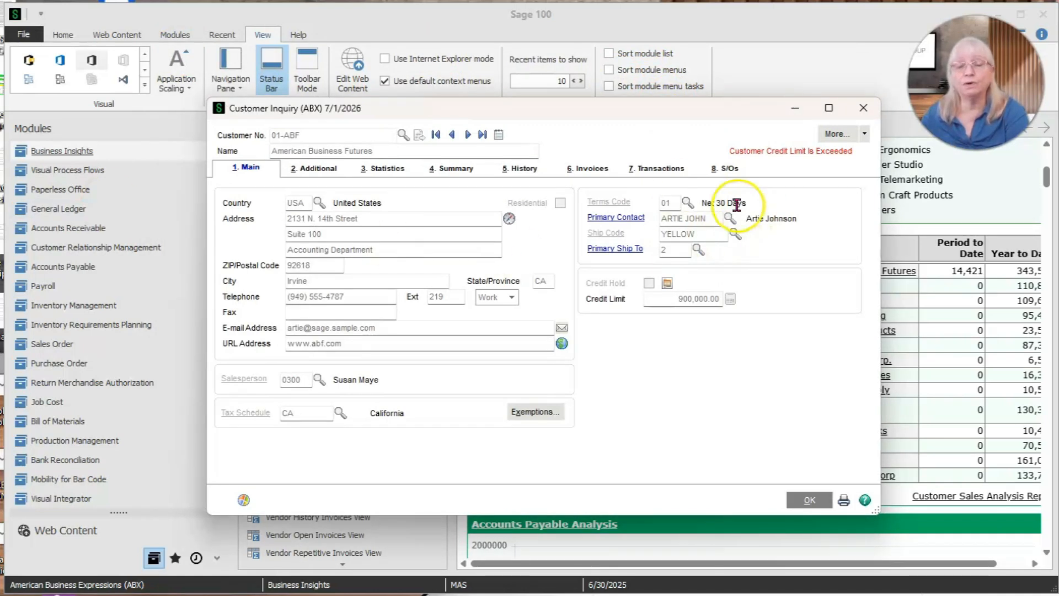
pyautogui.moveTo(651, 112); pyautogui.dragTo(531, 89)
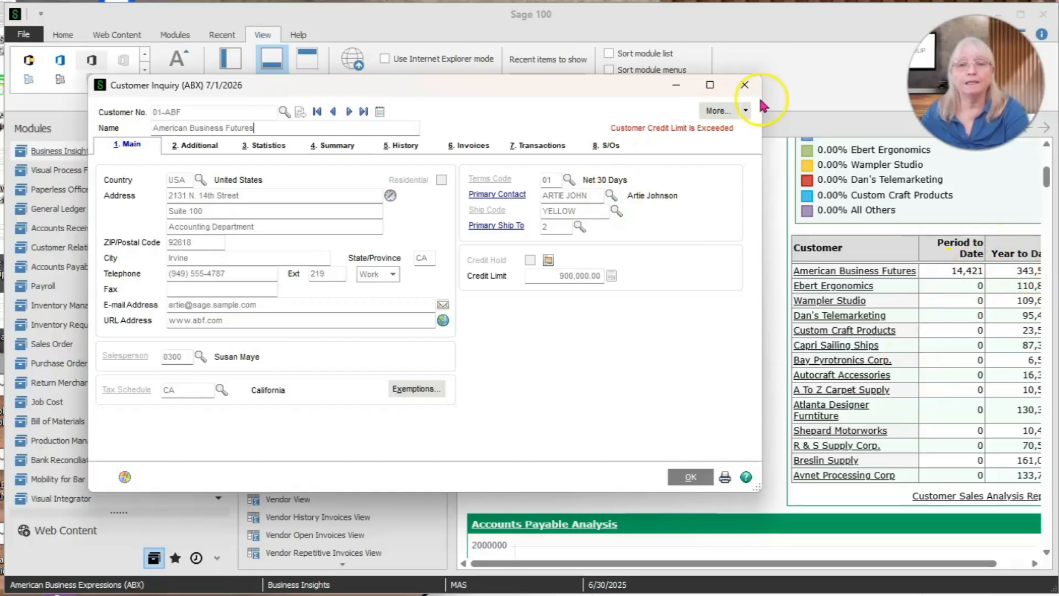
pyautogui.click(745, 87)
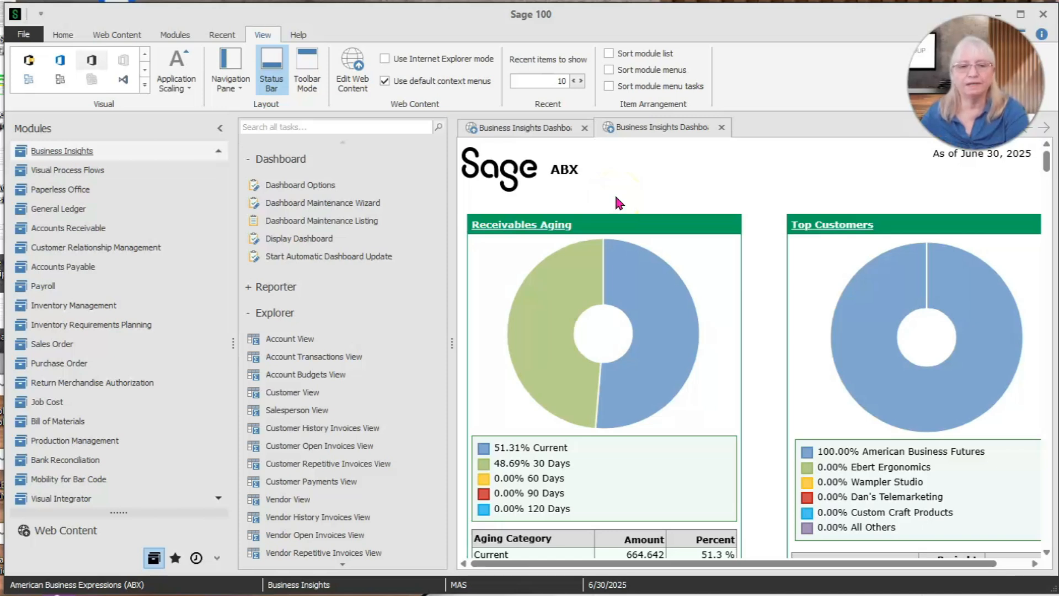
# Start the Dashboard Maintenance Wizard, choose MAS as the user to configure and proceed to the dashboard view selection.
pyautogui.click(314, 203)
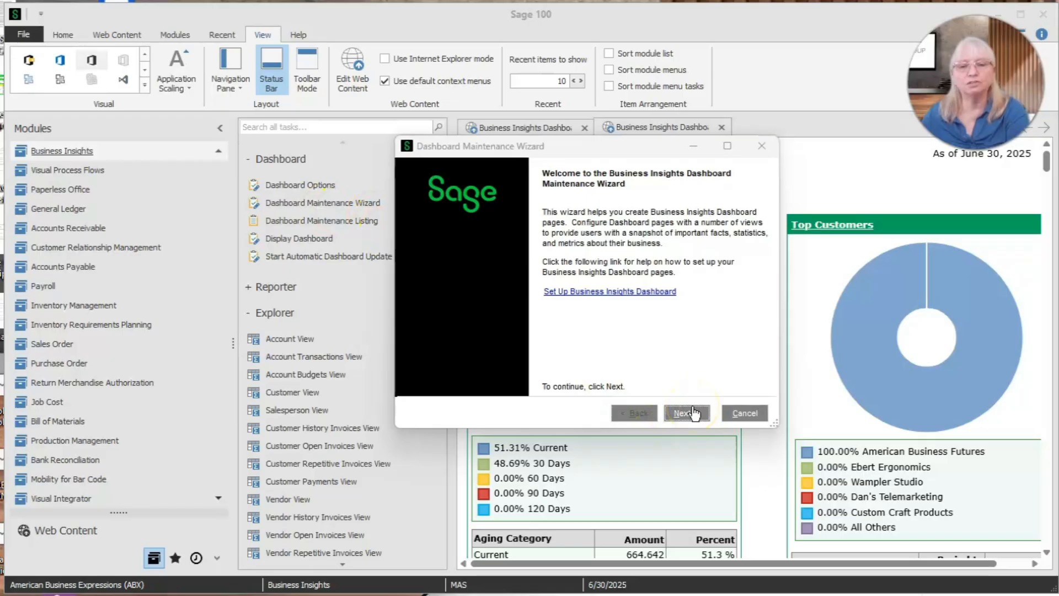
pyautogui.click(692, 414)
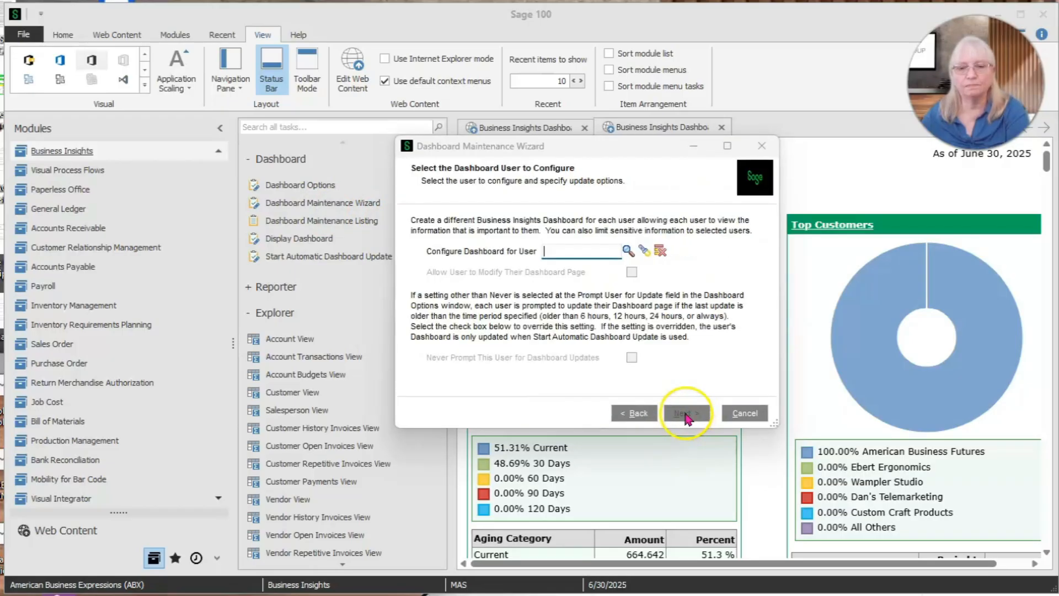
pyautogui.click(628, 252)
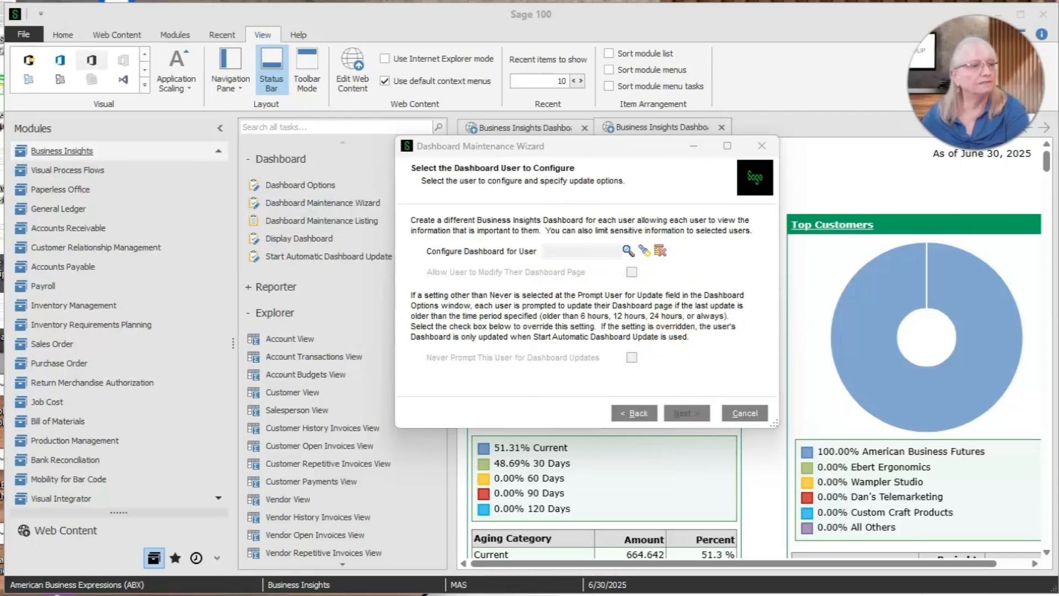
pyautogui.moveTo(539, 258); pyautogui.dragTo(633, 159)
pyautogui.click(466, 204)
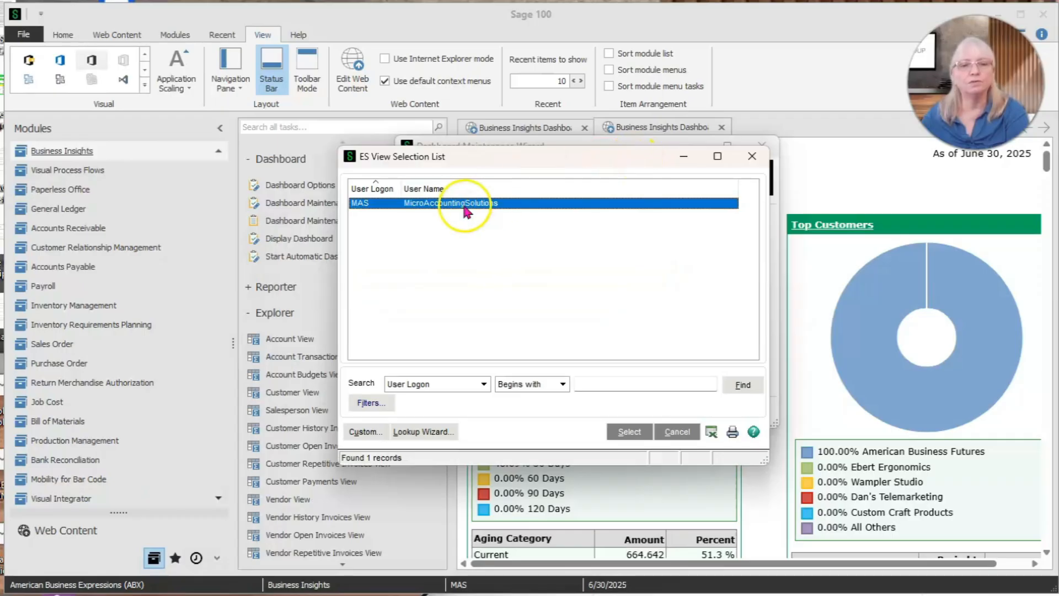
pyautogui.doubleClick(462, 204)
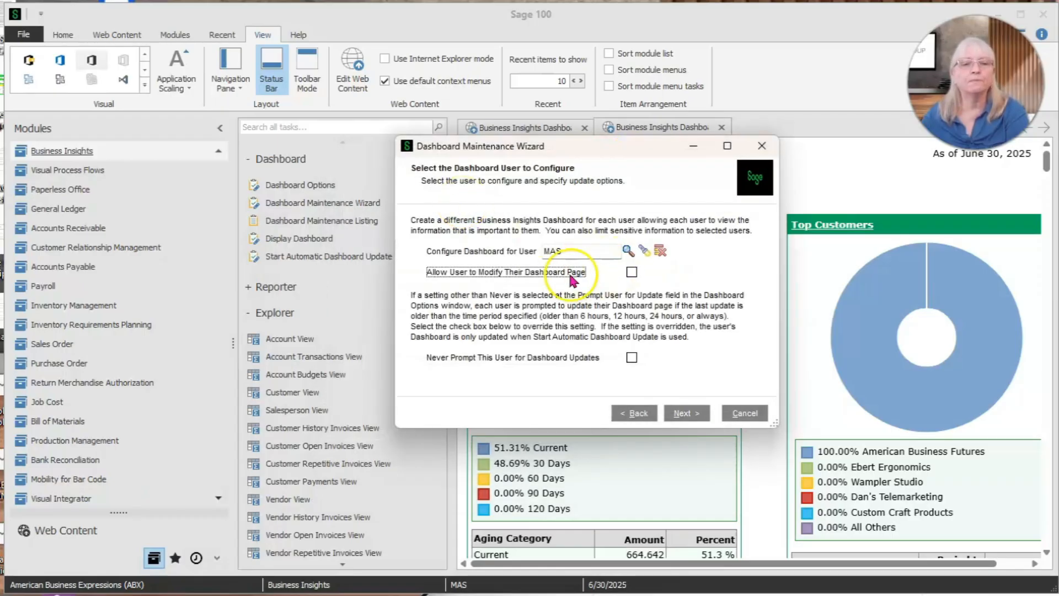
pyautogui.click(685, 414)
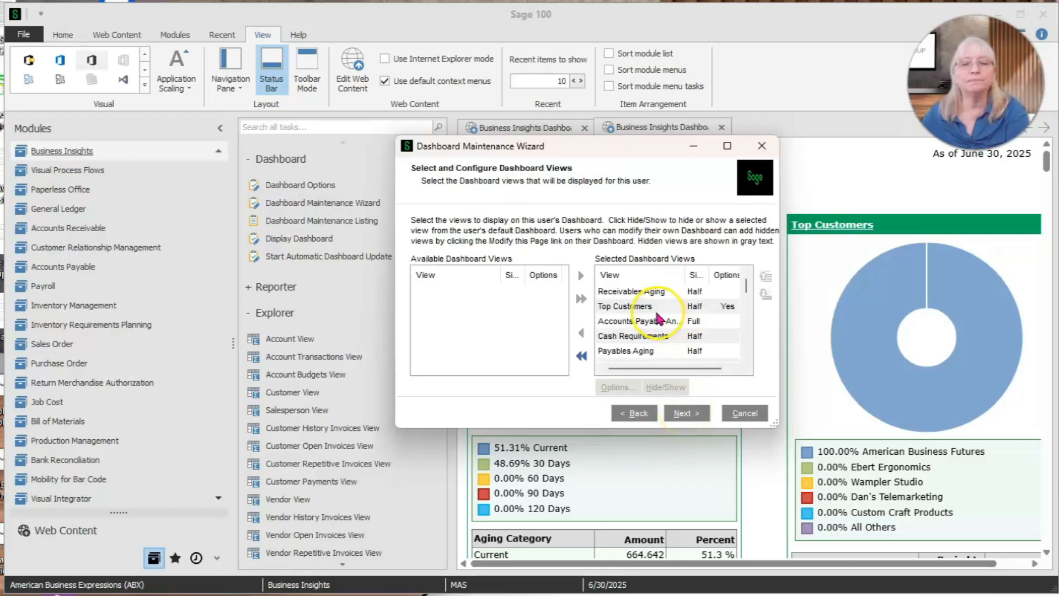
# Remove Accounts Payable Analysis, Cash Requirements and all remaining views from the user's selected dashboard views.
pyautogui.click(640, 324)
pyautogui.click(581, 333)
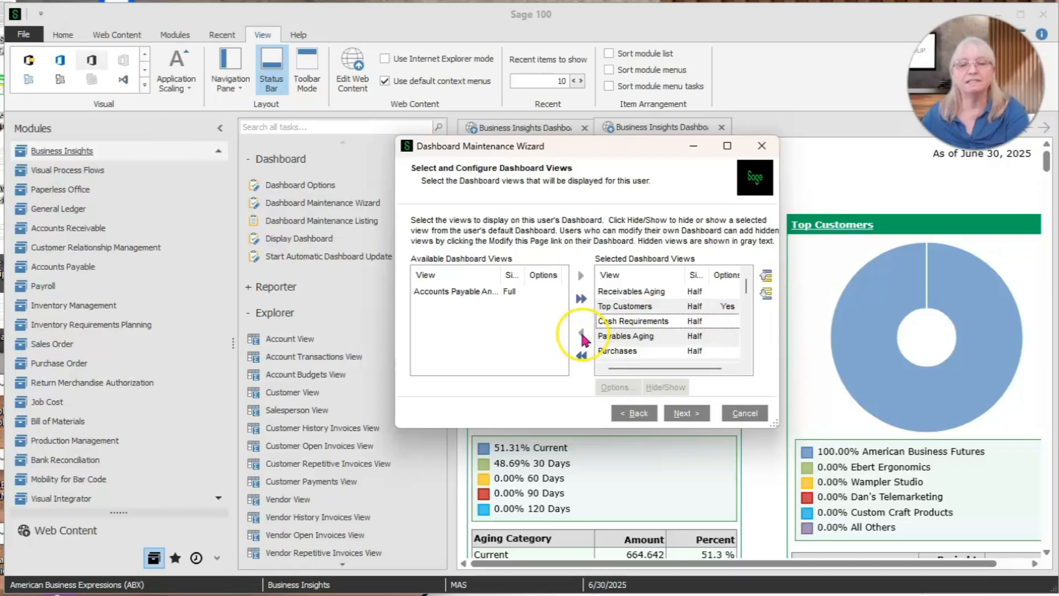
pyautogui.click(612, 326)
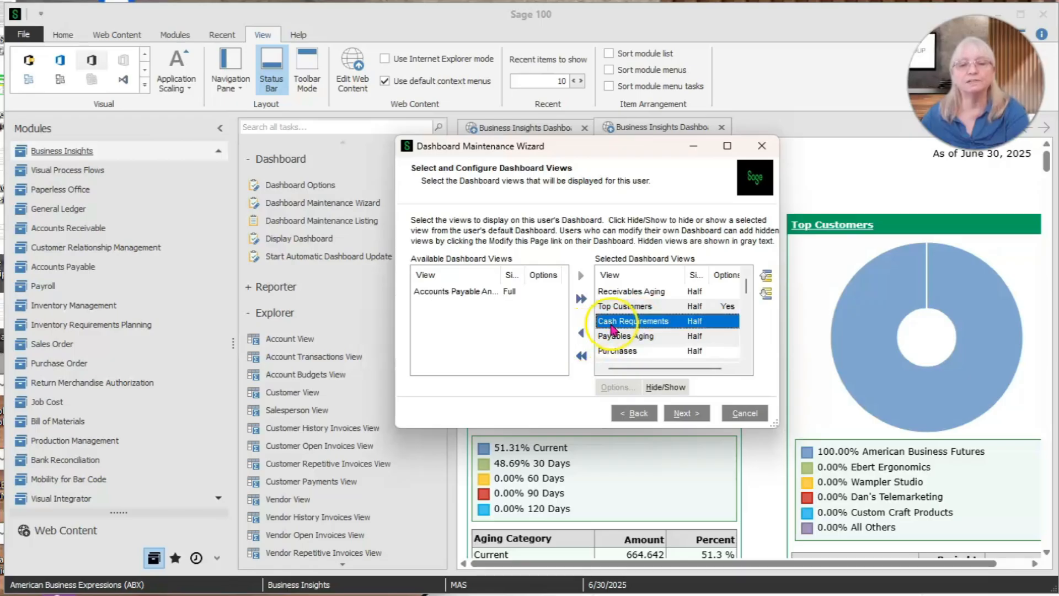
pyautogui.click(581, 333)
pyautogui.click(607, 321)
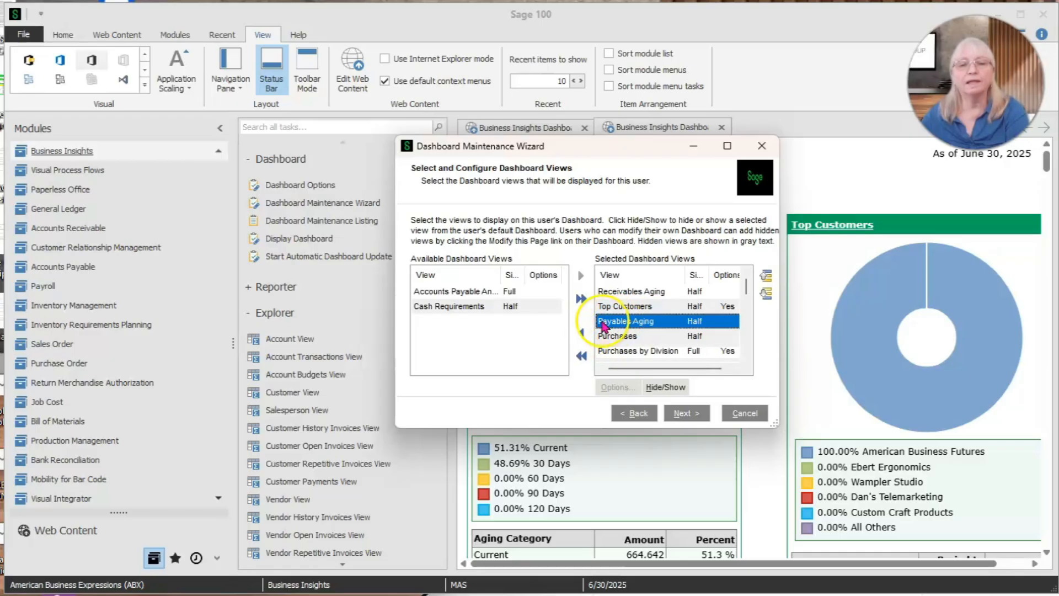
pyautogui.click(582, 356)
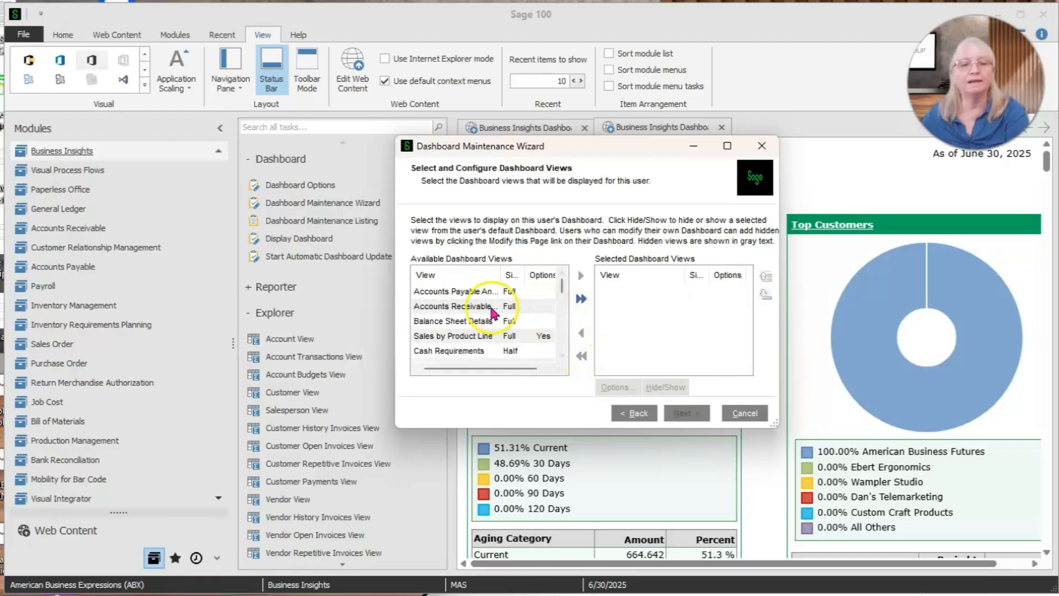
# Add the Accounts Receivable Analysis, Sales by Product Line and Sales views to the user's selected dashboard views.
pyautogui.click(484, 307)
pyautogui.click(580, 275)
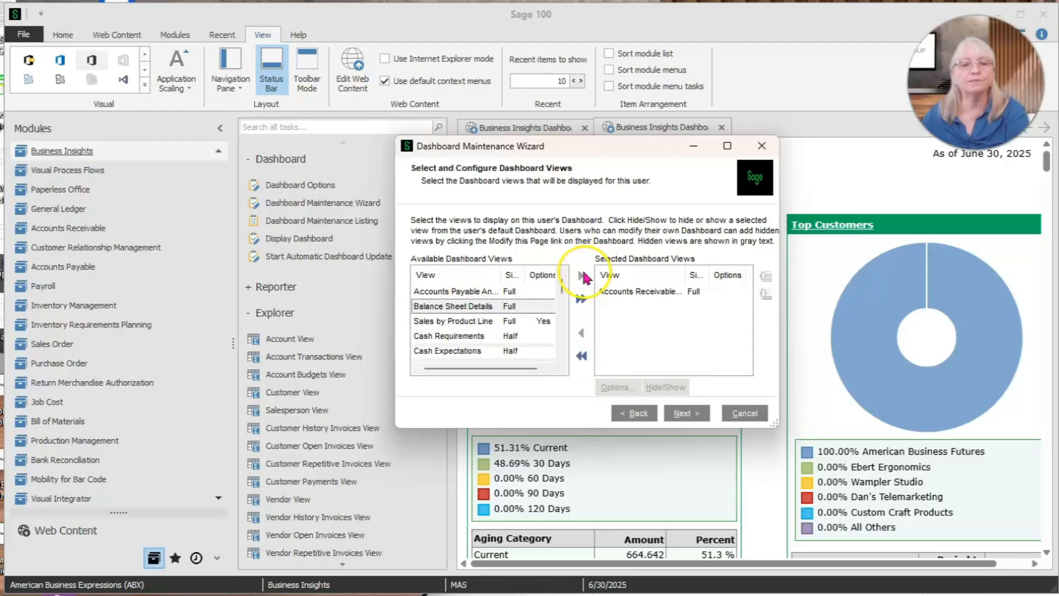
pyautogui.click(490, 320)
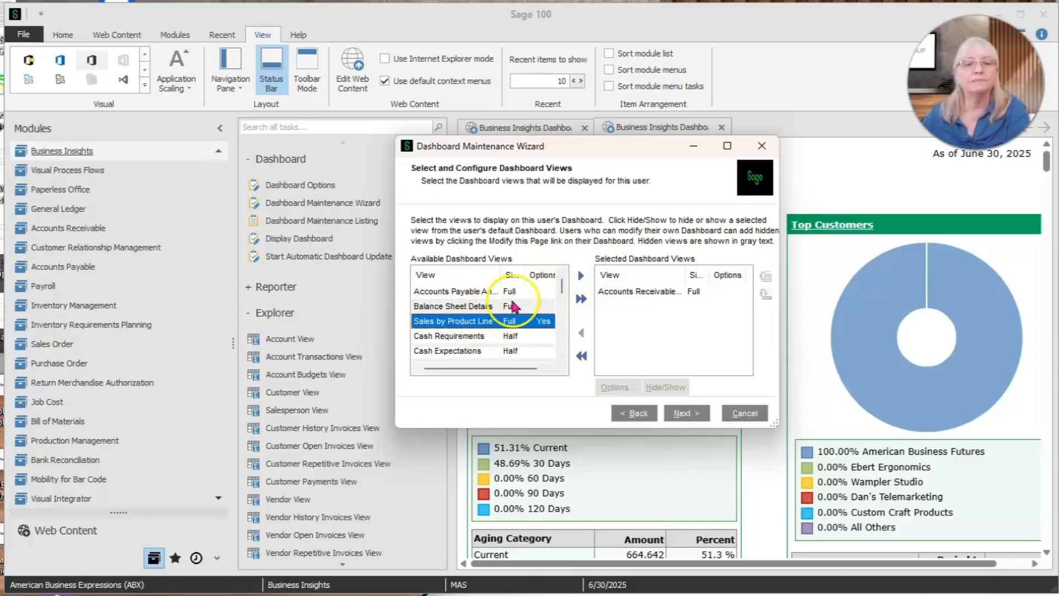
pyautogui.click(579, 275)
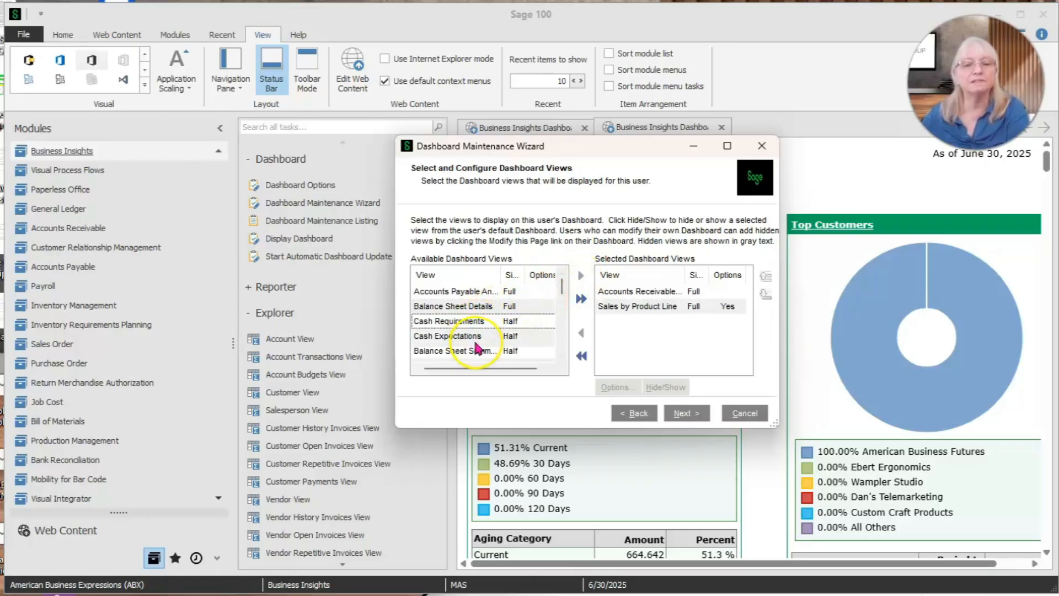
pyautogui.scroll(-1, 488, 338)
pyautogui.scroll(1, 486, 335)
pyautogui.scroll(-3, 487, 335)
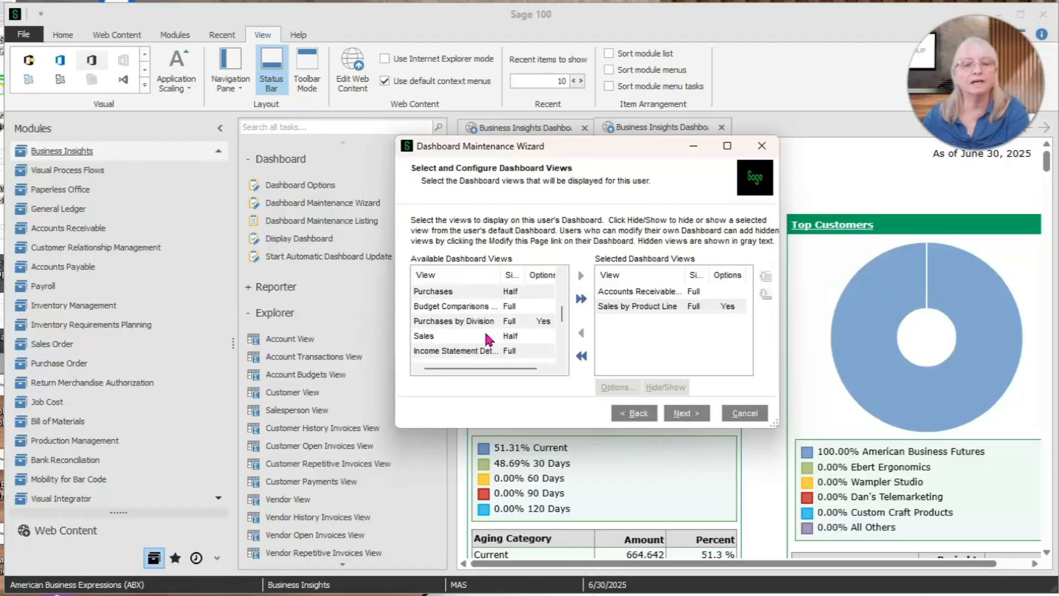
pyautogui.click(487, 334)
pyautogui.click(580, 276)
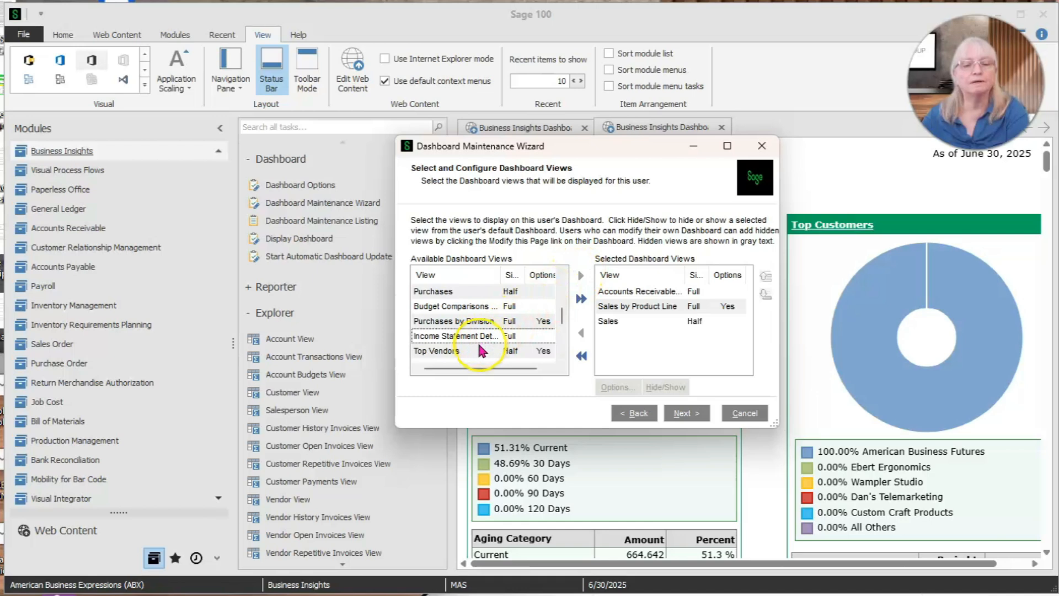
# Add the Sales by Division and Top Customers views to the user's selected dashboard views.
pyautogui.scroll(-1, 479, 347)
pyautogui.click(479, 335)
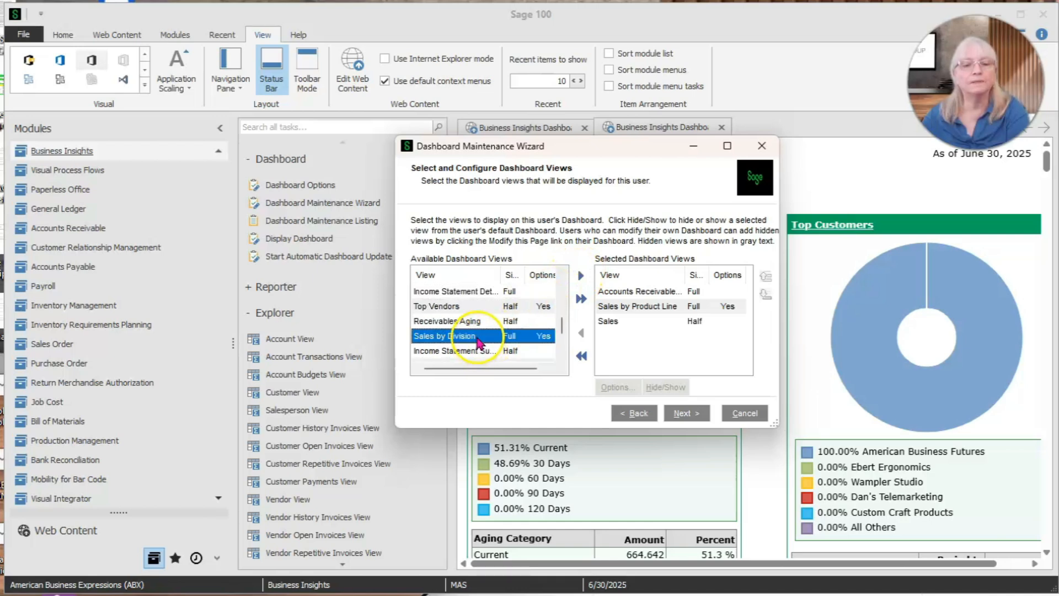
pyautogui.click(580, 276)
pyautogui.click(473, 346)
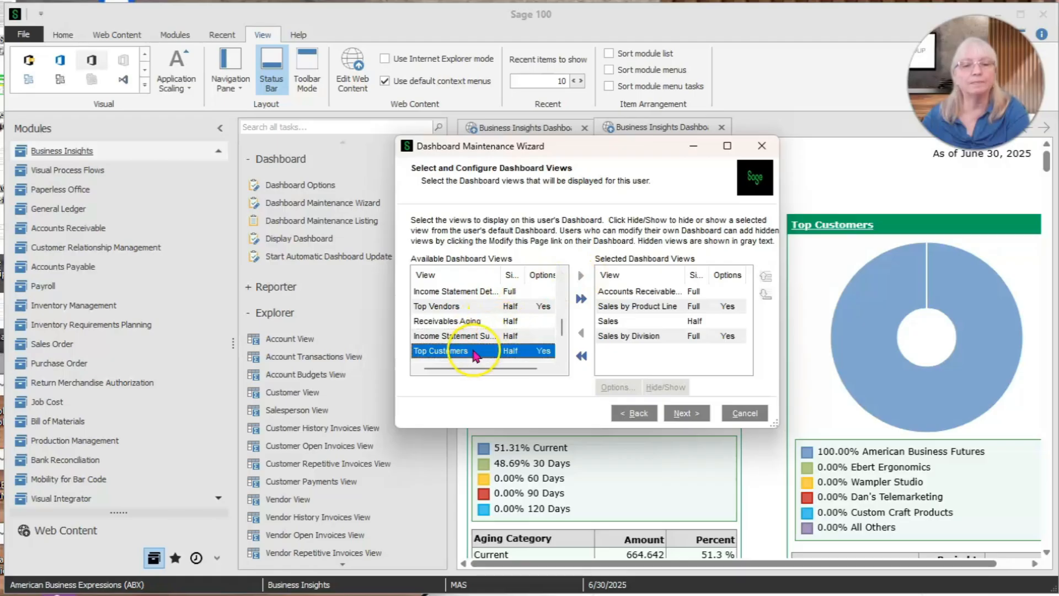
pyautogui.click(581, 275)
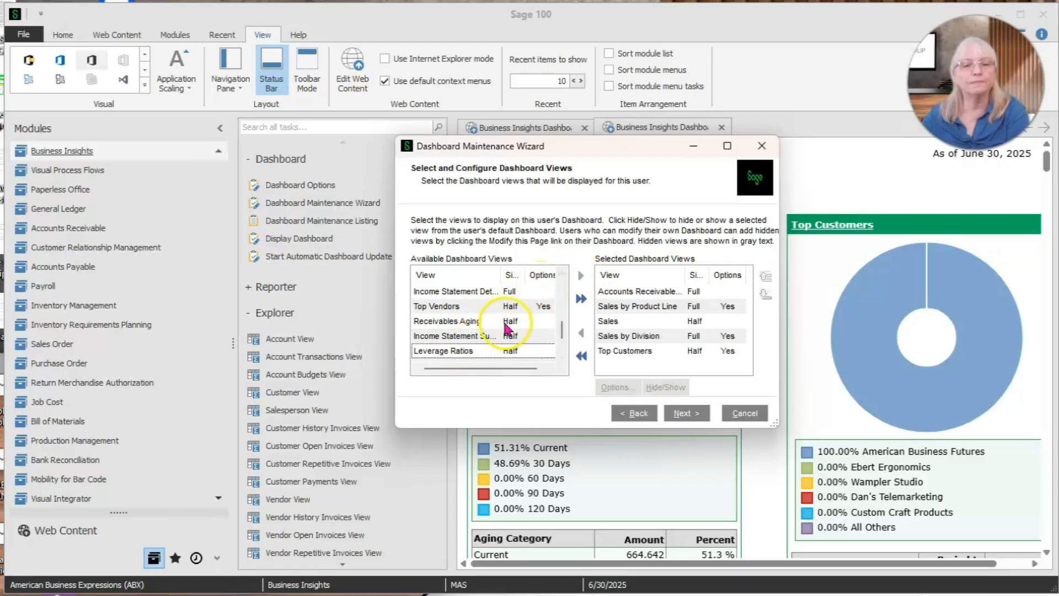
# Complete the Dashboard Maintenance Wizard with the five selected views and display the dashboard again.
pyautogui.scroll(-1, 505, 329)
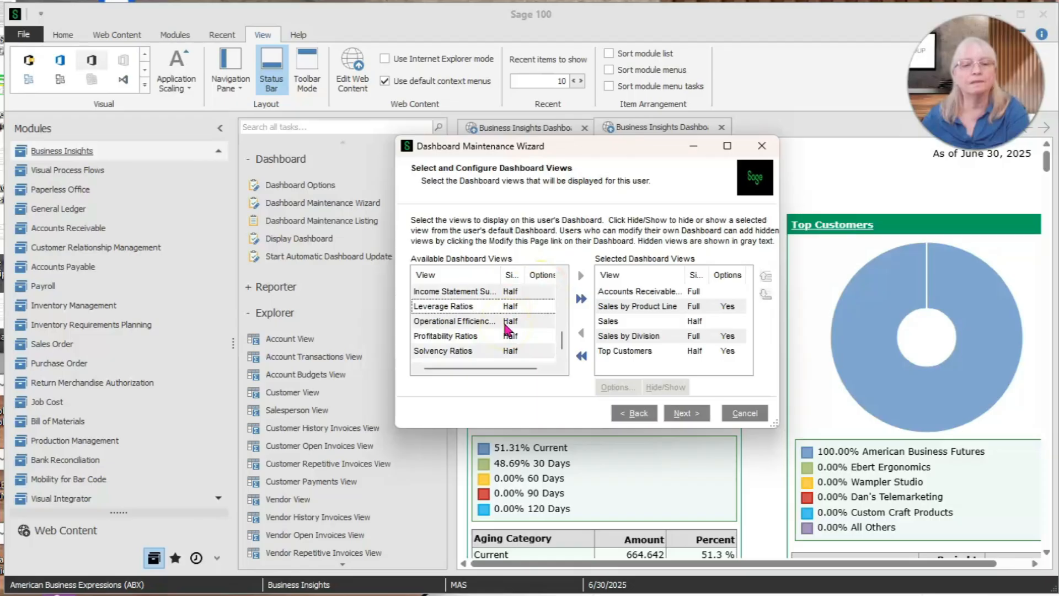
pyautogui.click(681, 415)
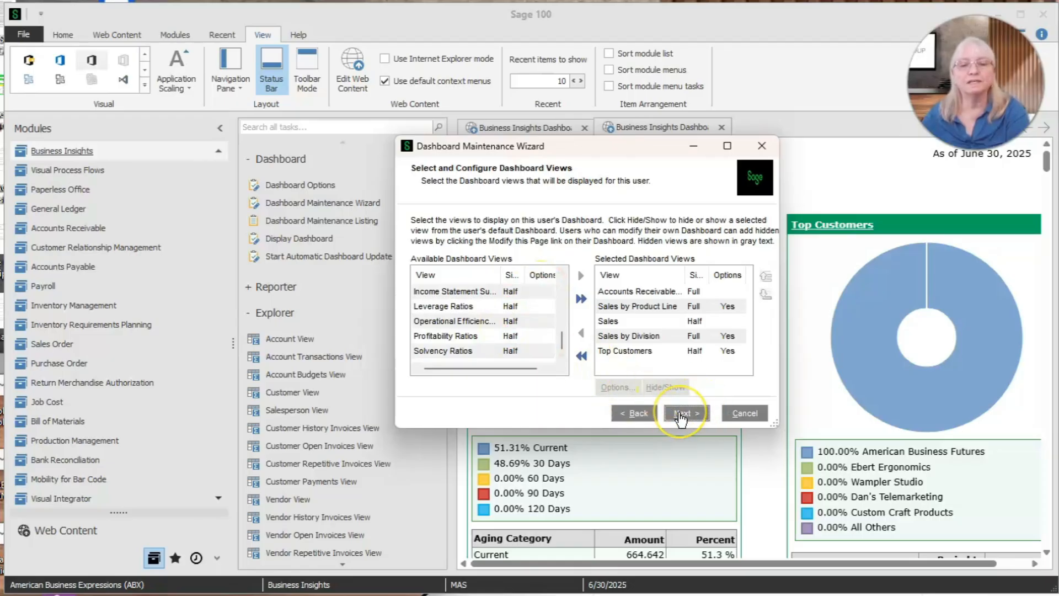
pyautogui.click(684, 417)
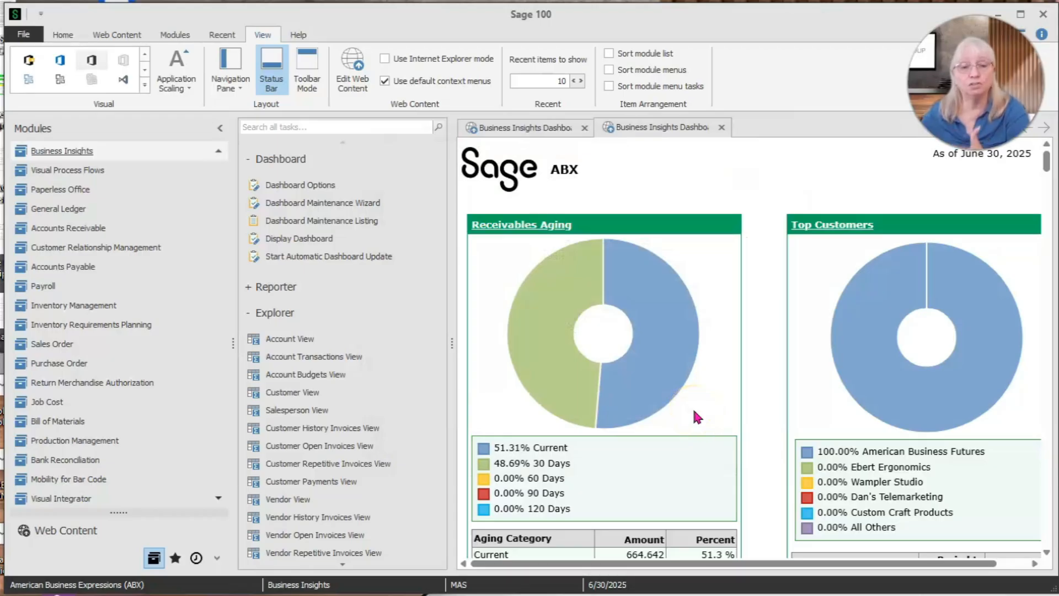
pyautogui.moveTo(682, 318)
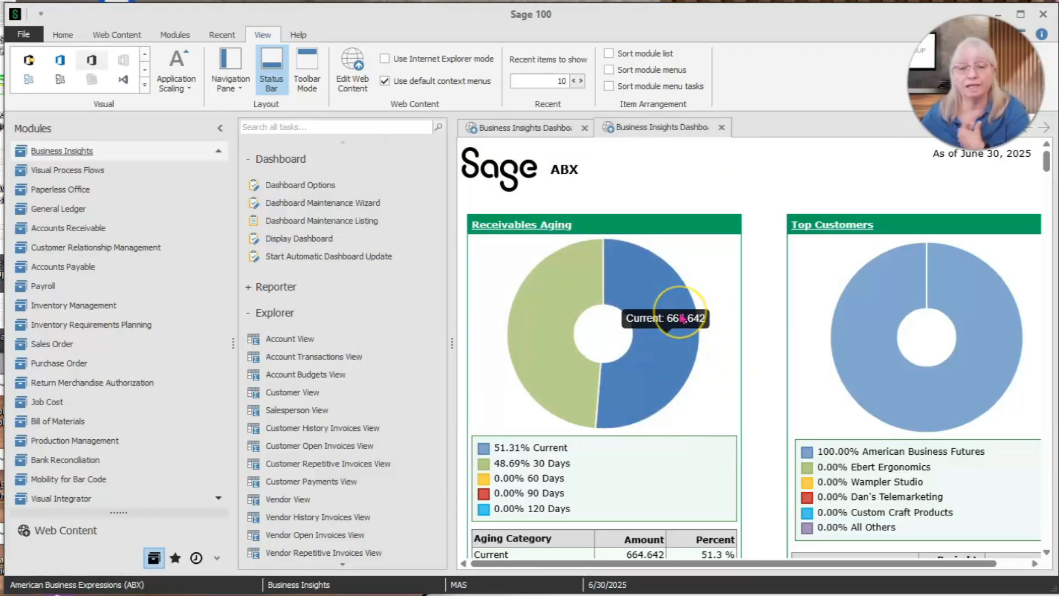
pyautogui.click(324, 237)
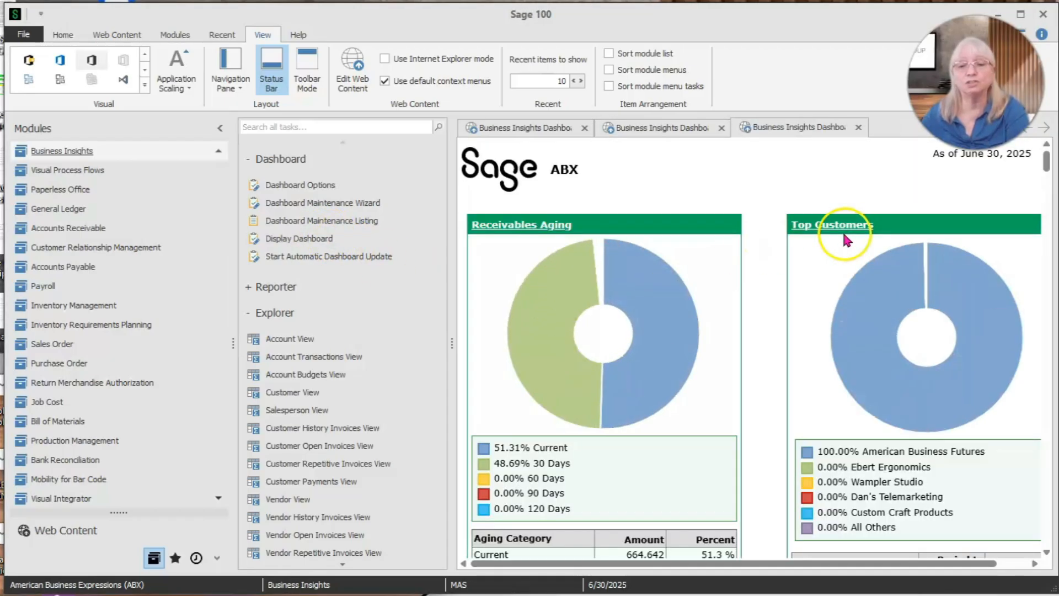
# Close the two open ABX dashboard pages and display the Business Insights dashboard again.
pyautogui.scroll(-6, 796, 345)
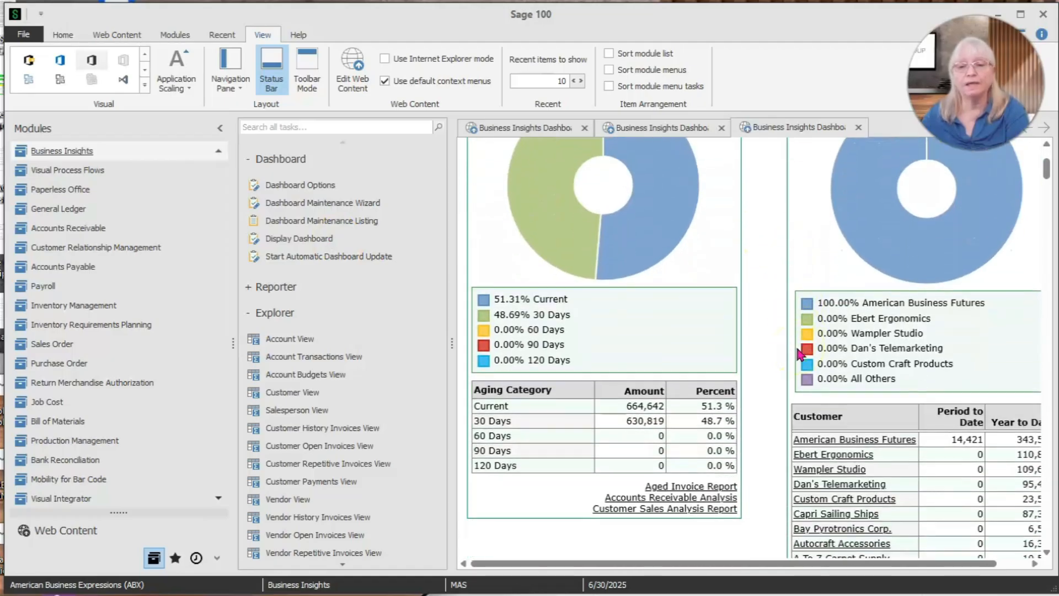
pyautogui.scroll(6, 797, 355)
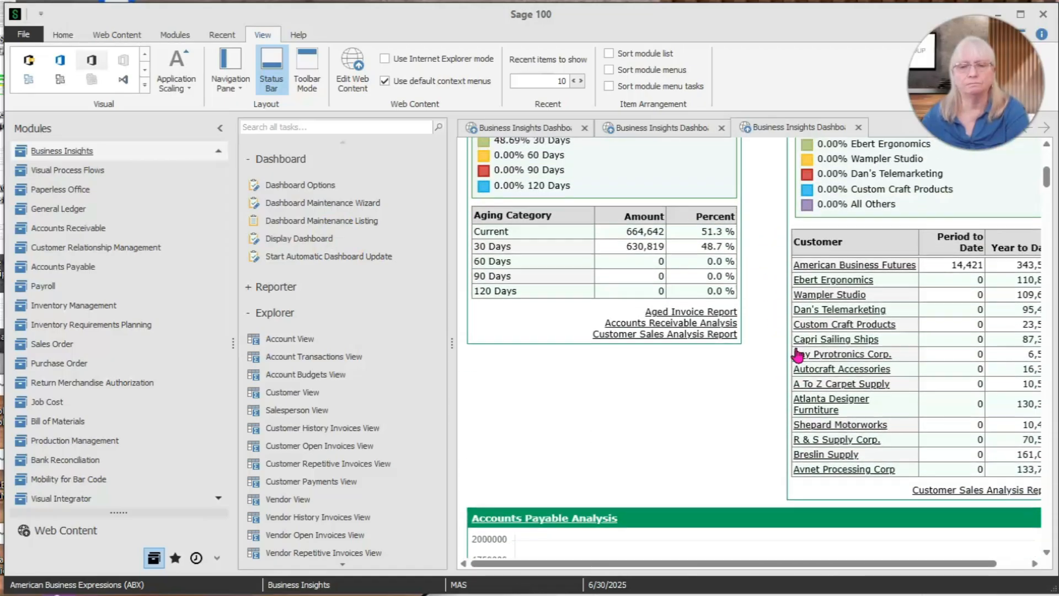
pyautogui.click(661, 220)
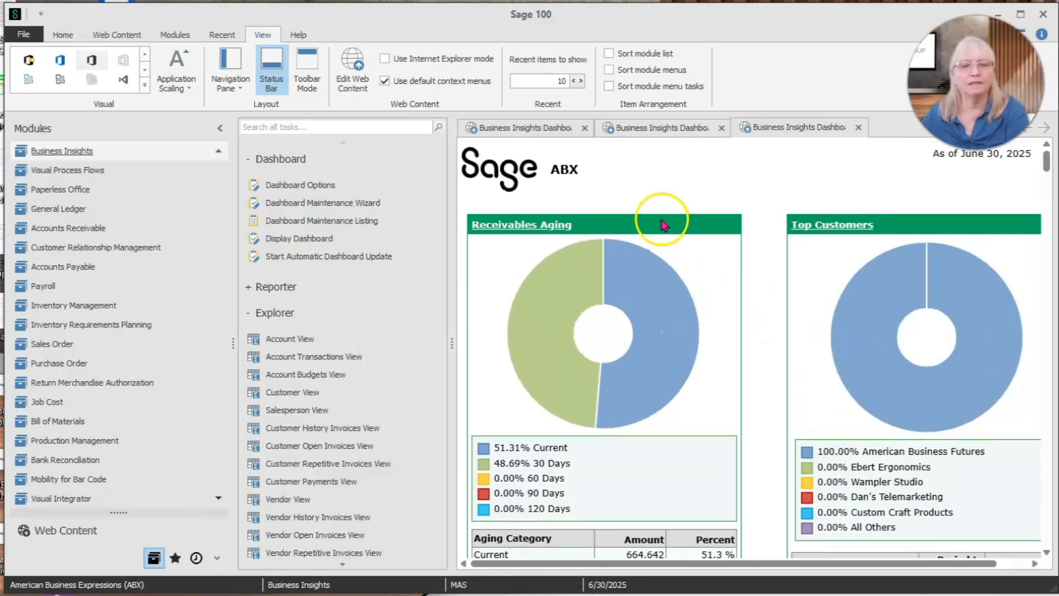
pyautogui.click(368, 422)
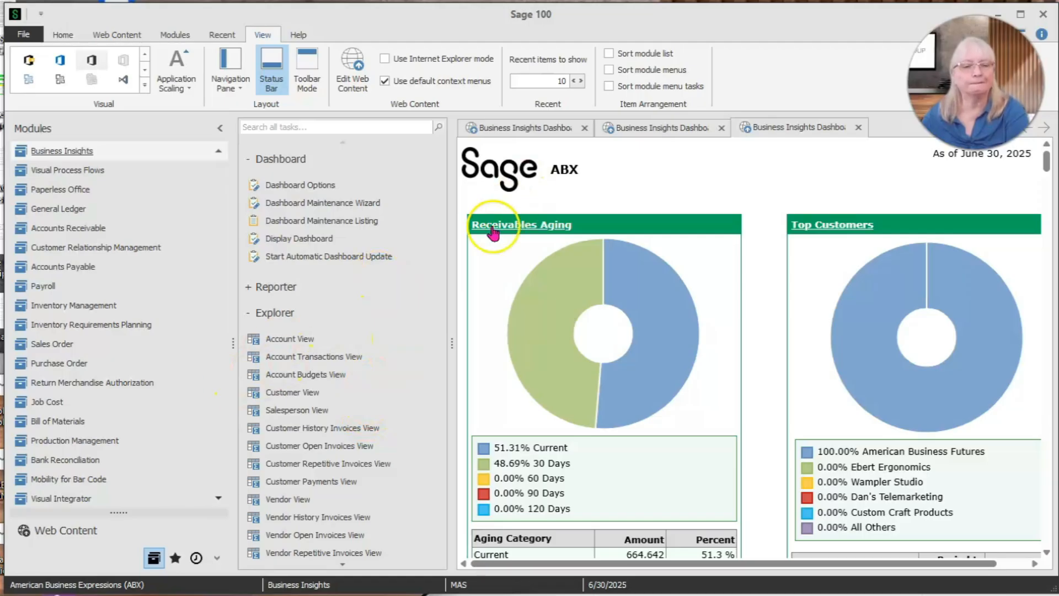
pyautogui.click(858, 128)
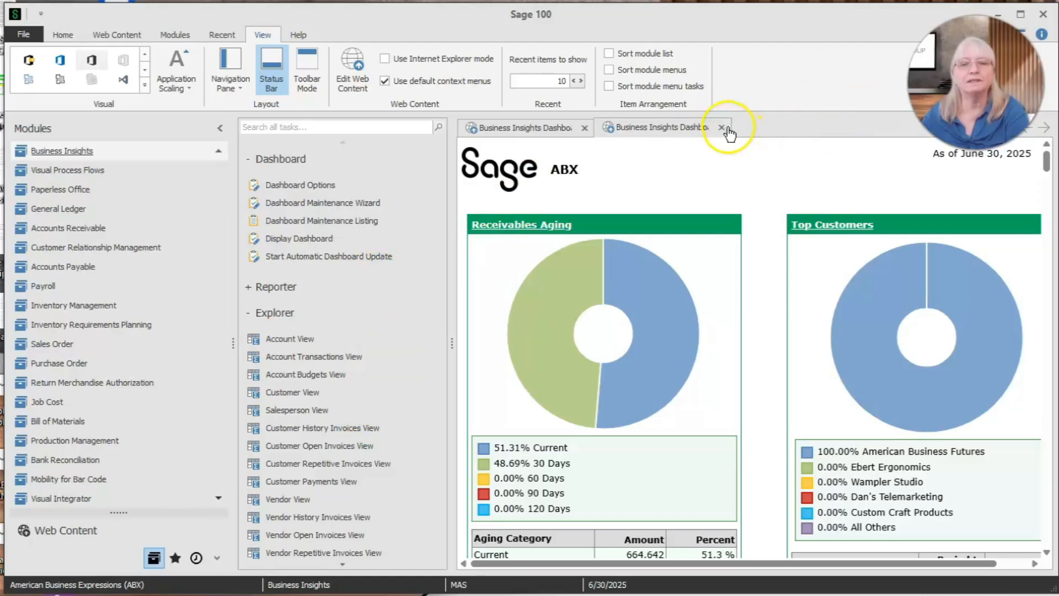
pyautogui.click(721, 128)
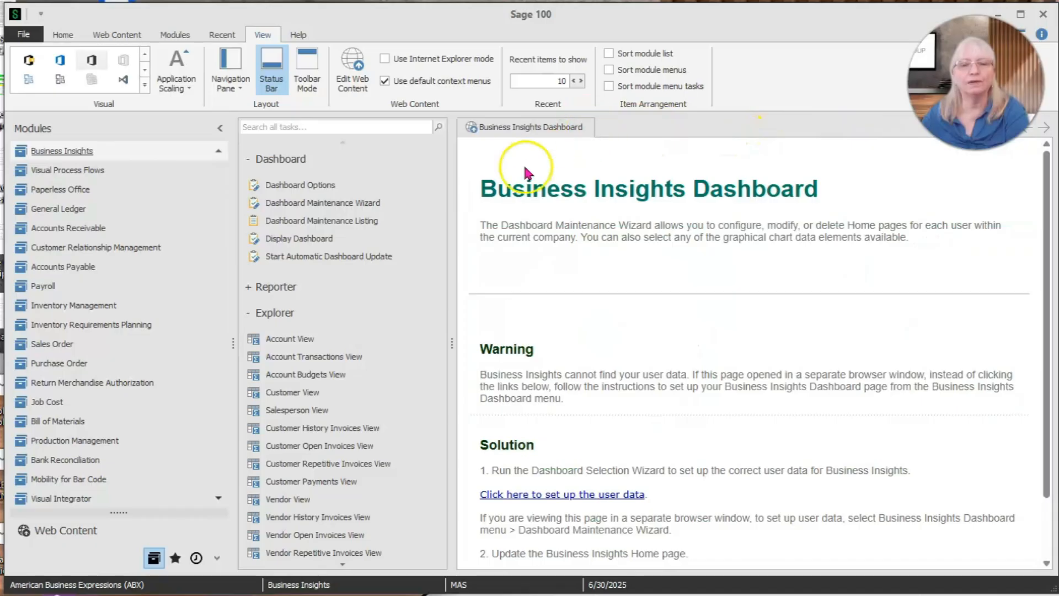
pyautogui.click(299, 238)
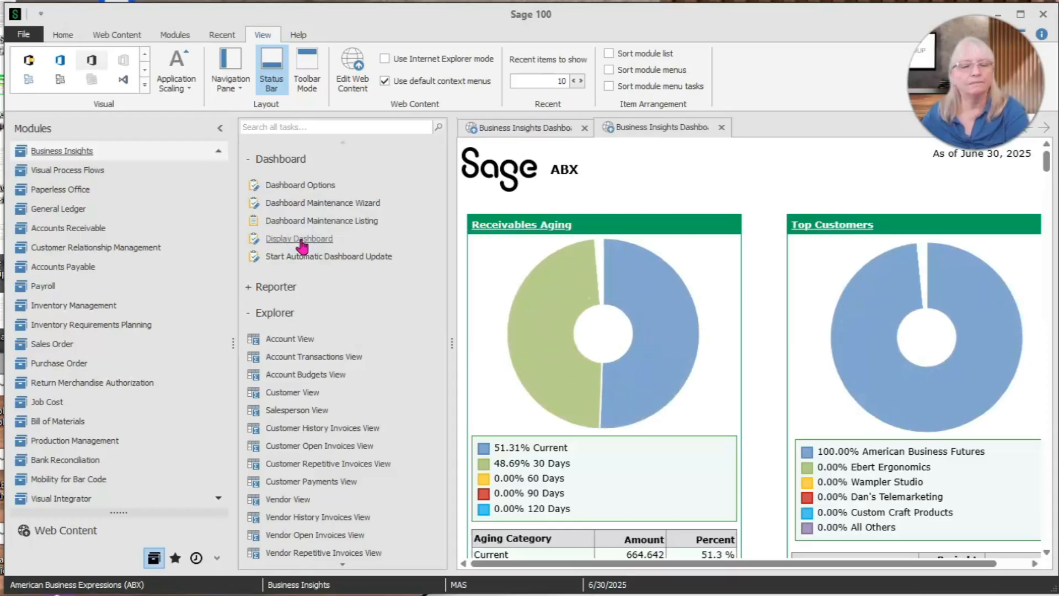
pyautogui.click(280, 421)
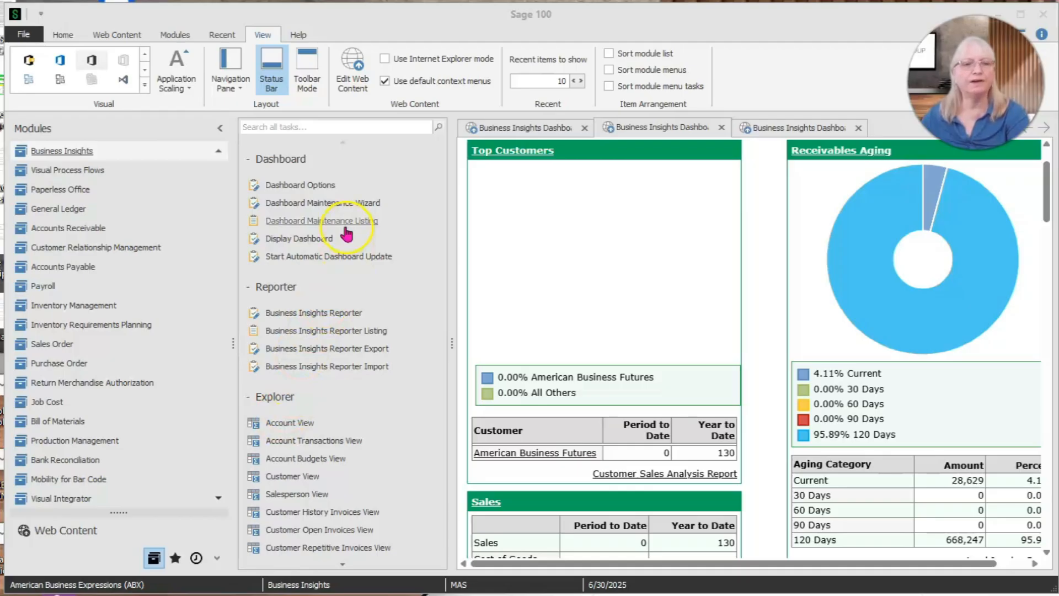
# Complete the Dashboard Maintenance Wizard for user MAS with the page modifiable by the user, and close the outdated dashboard page.
pyautogui.click(346, 206)
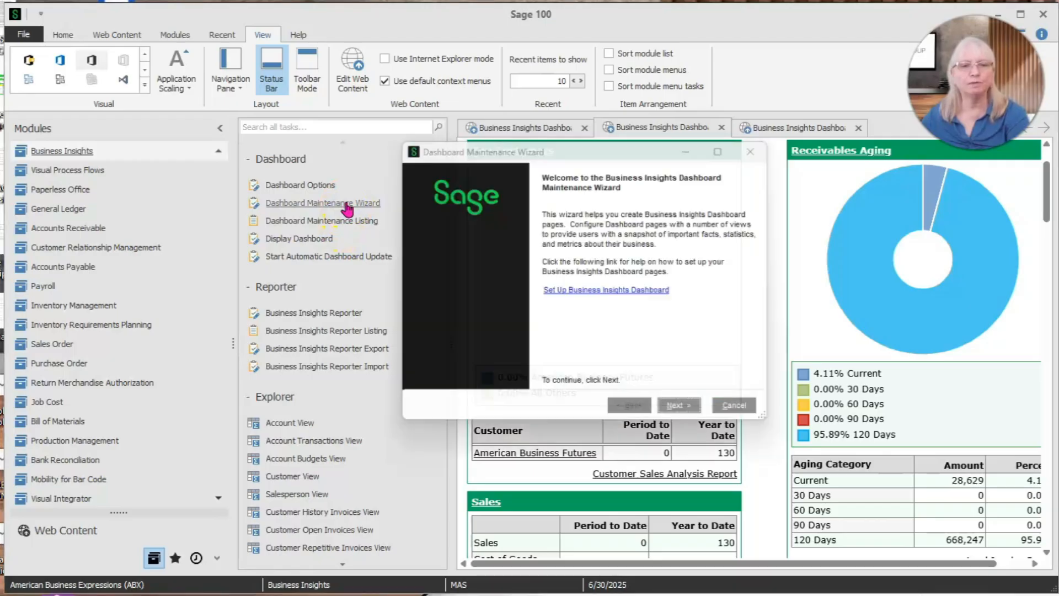
pyautogui.click(684, 415)
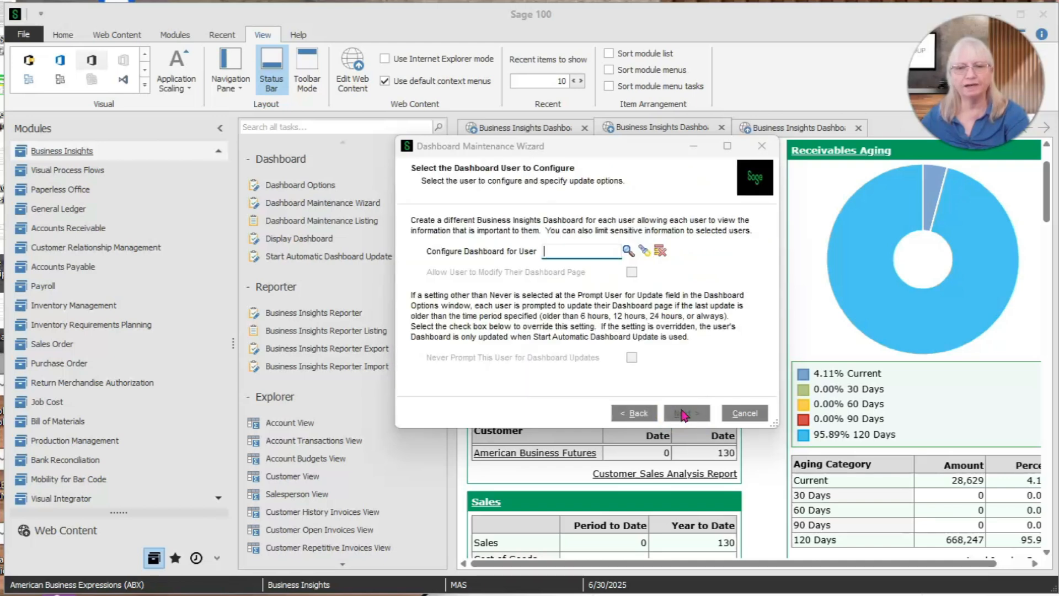
pyautogui.click(628, 250)
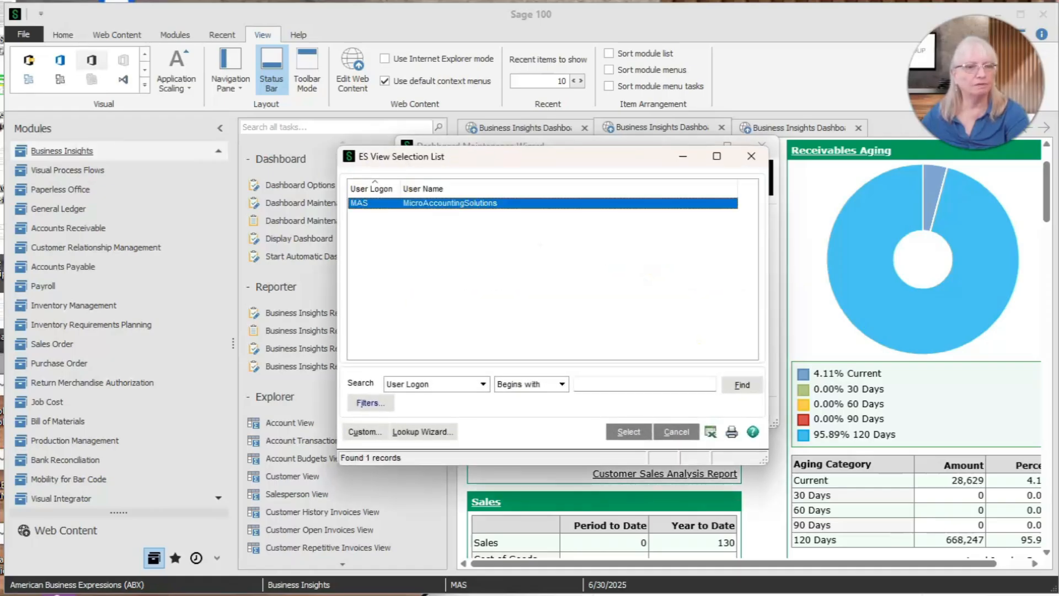
pyautogui.doubleClick(407, 204)
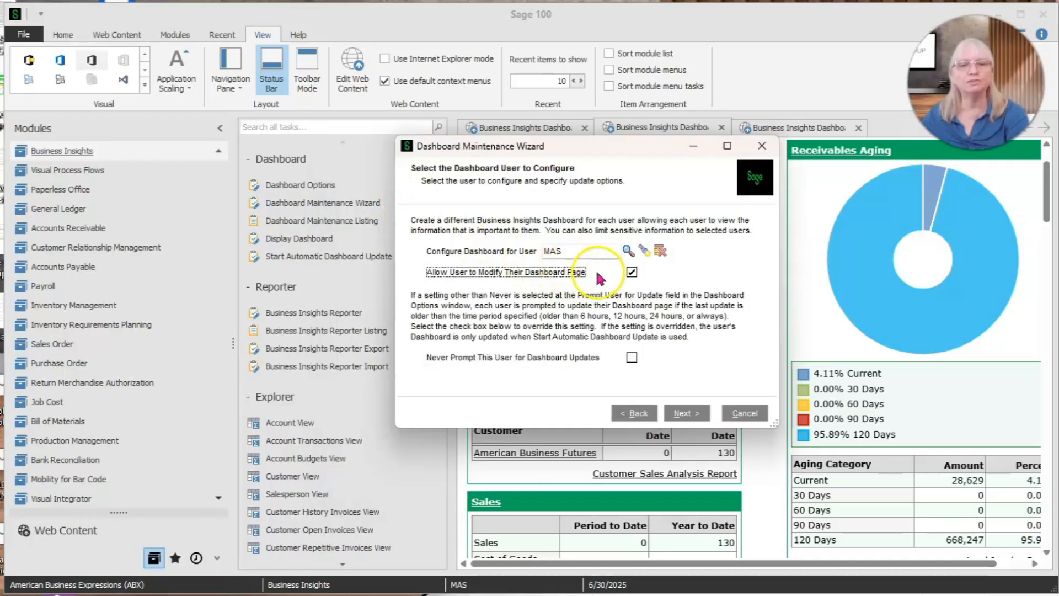
pyautogui.click(687, 413)
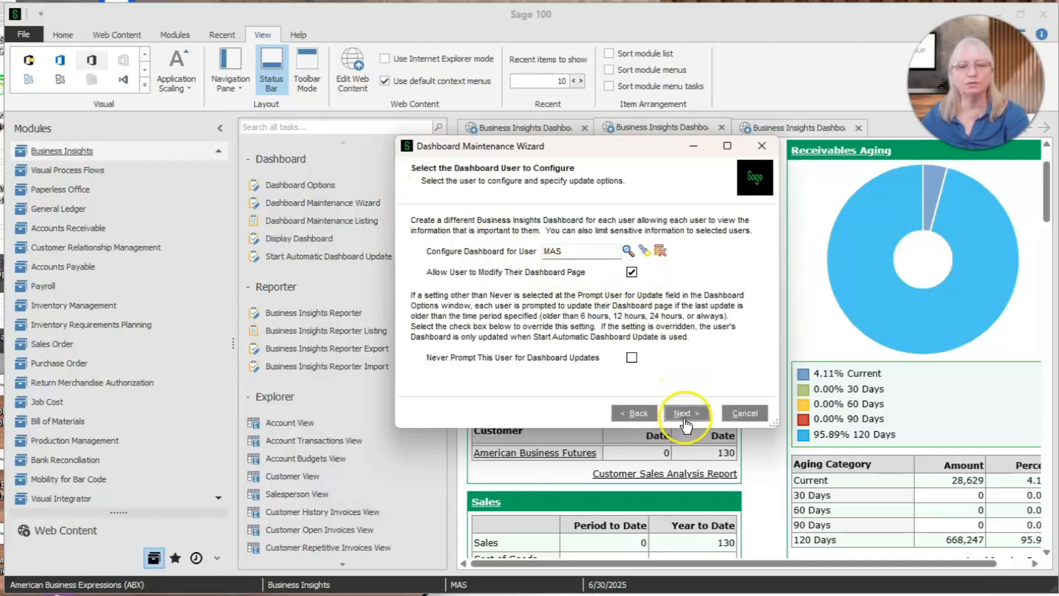
pyautogui.click(687, 413)
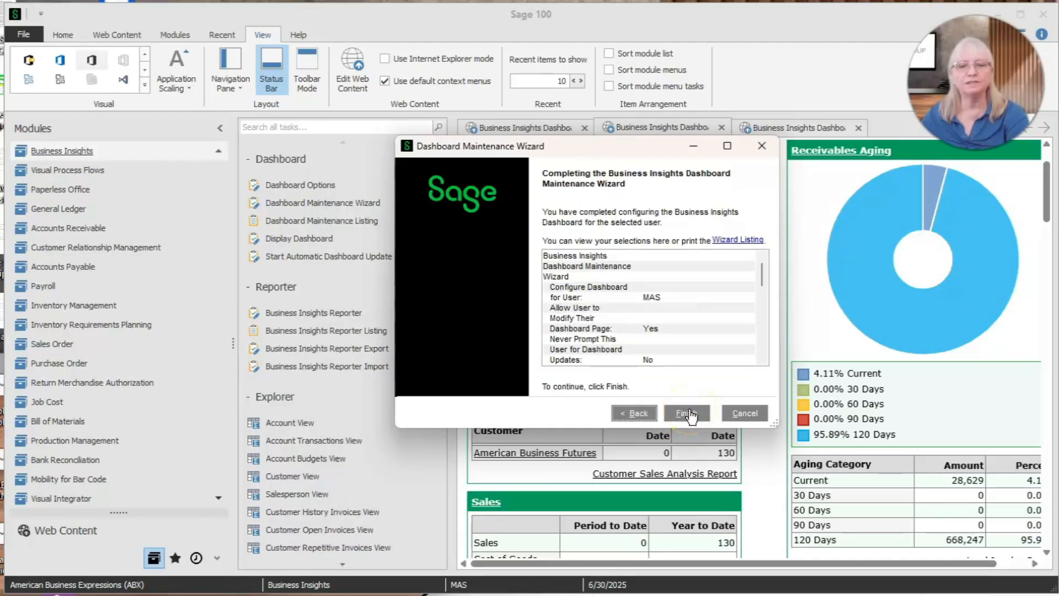
pyautogui.click(688, 413)
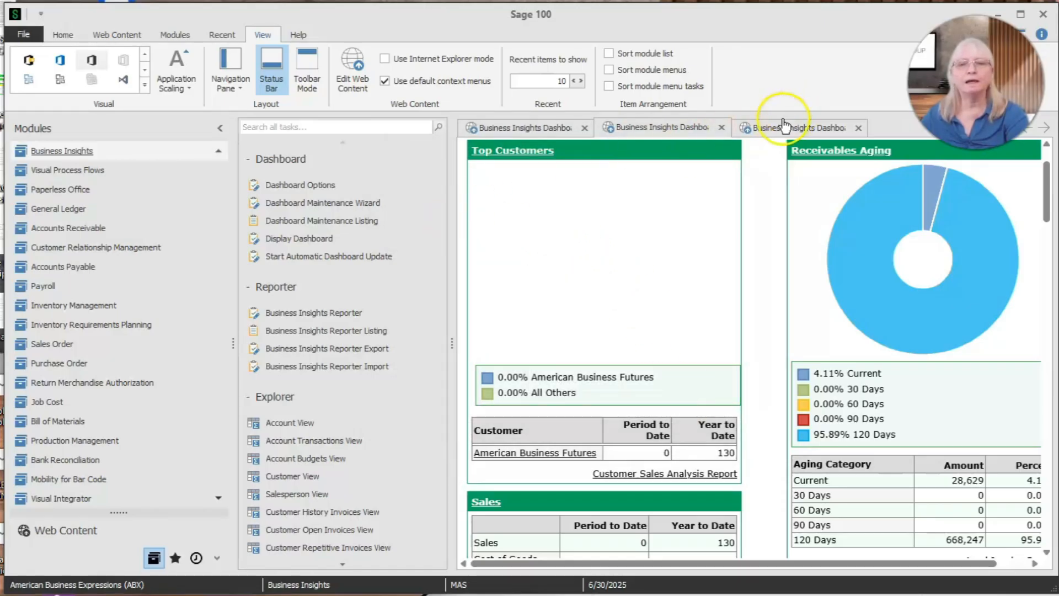
pyautogui.click(722, 130)
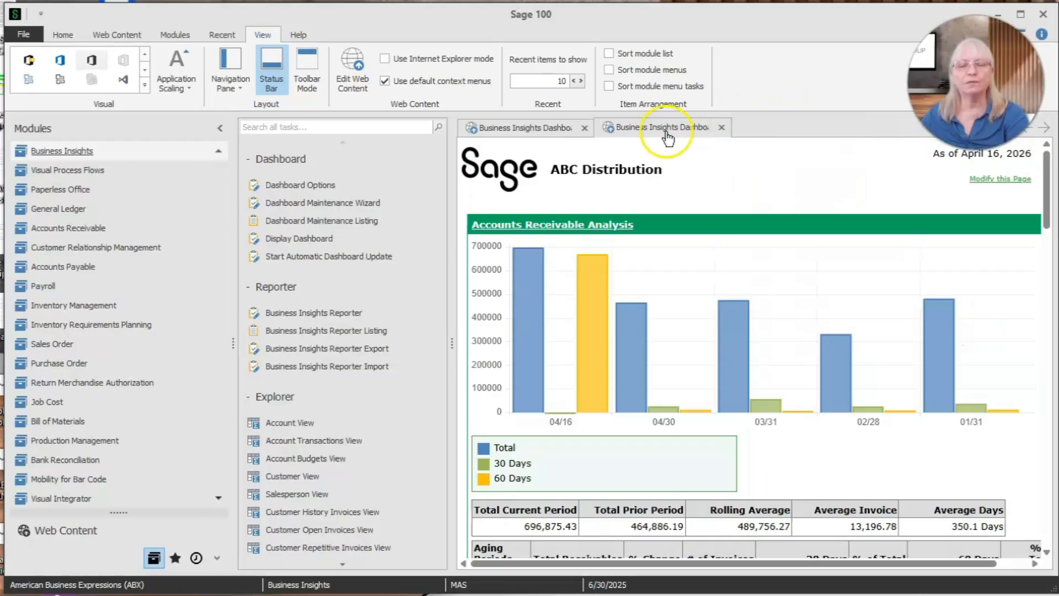
# Examine the ABC Distribution dashboard's receivables, sales, division, top customers and product line views.
pyautogui.moveTo(622, 390)
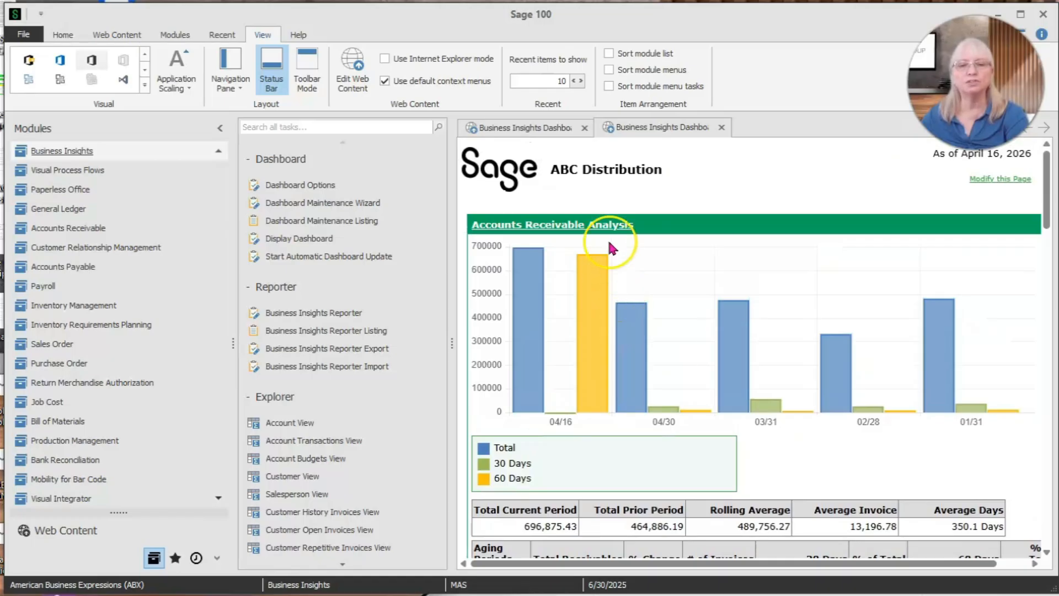
pyautogui.moveTo(611, 246)
pyautogui.scroll(-4, 609, 319)
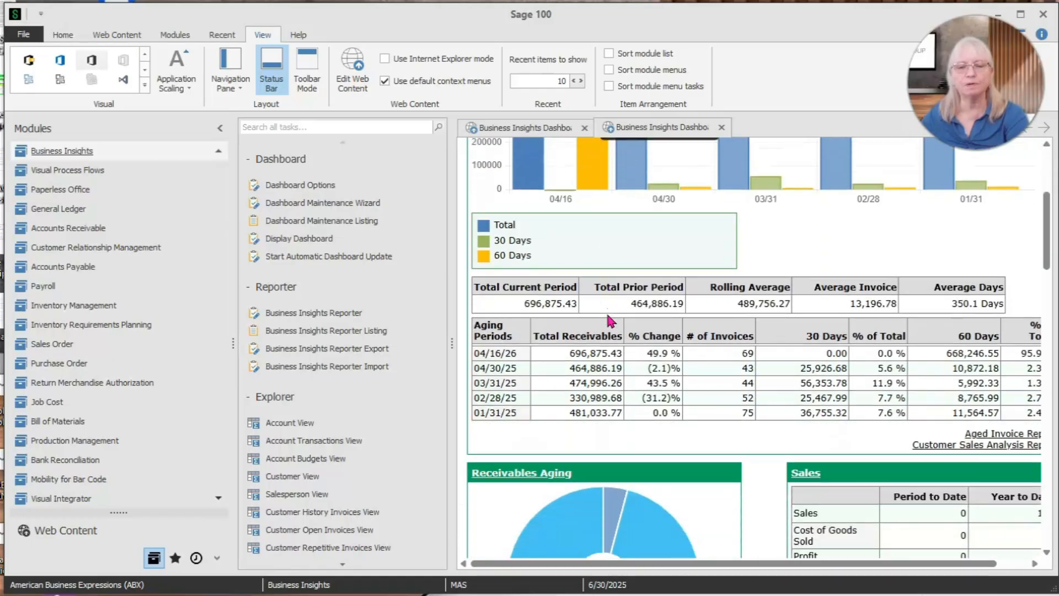
pyautogui.scroll(-5, 607, 312)
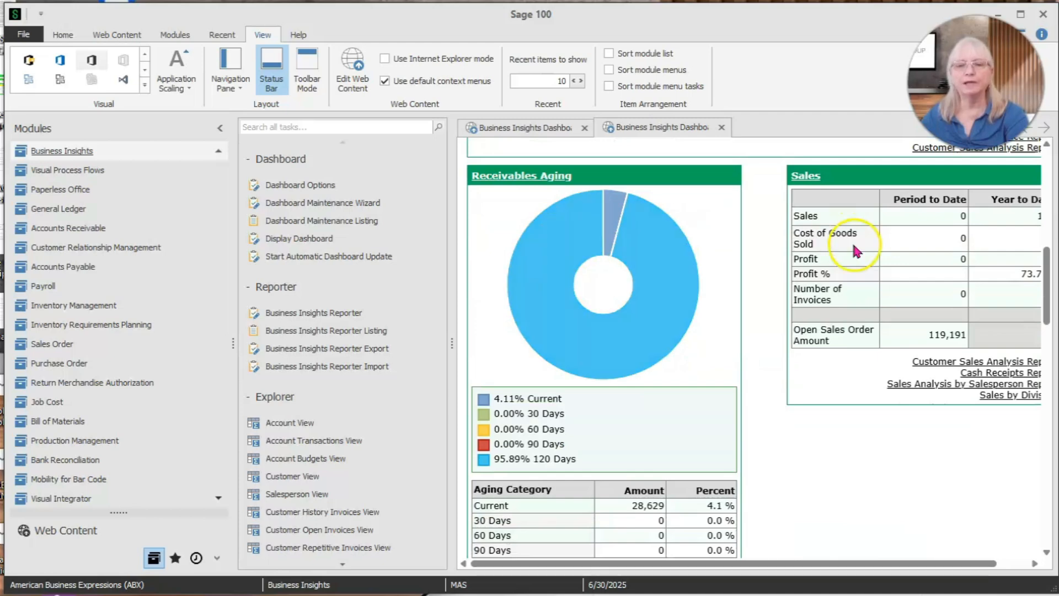
pyautogui.scroll(-5, 784, 317)
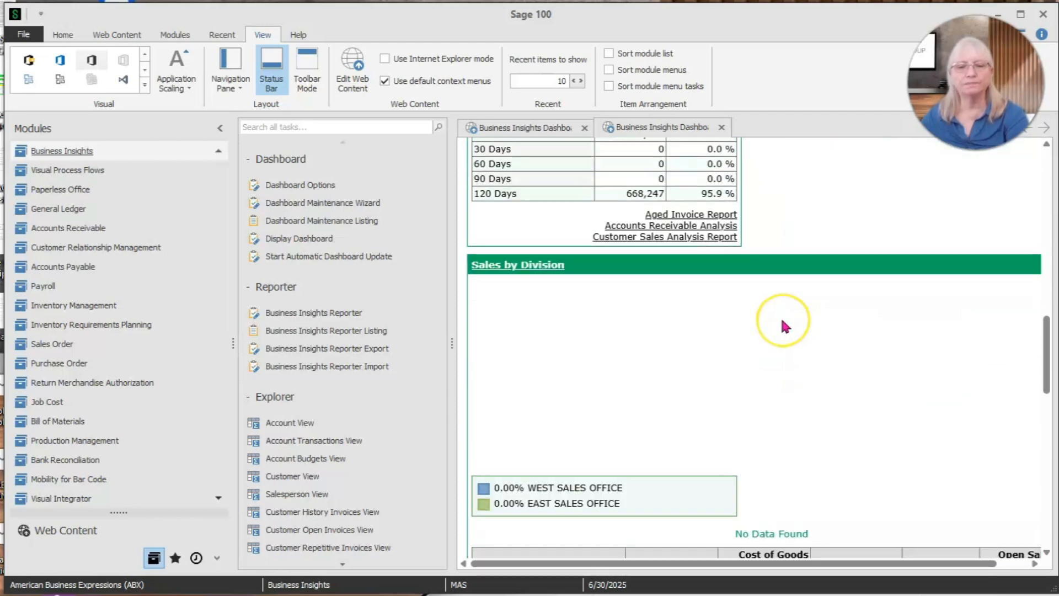
pyautogui.scroll(-6, 783, 323)
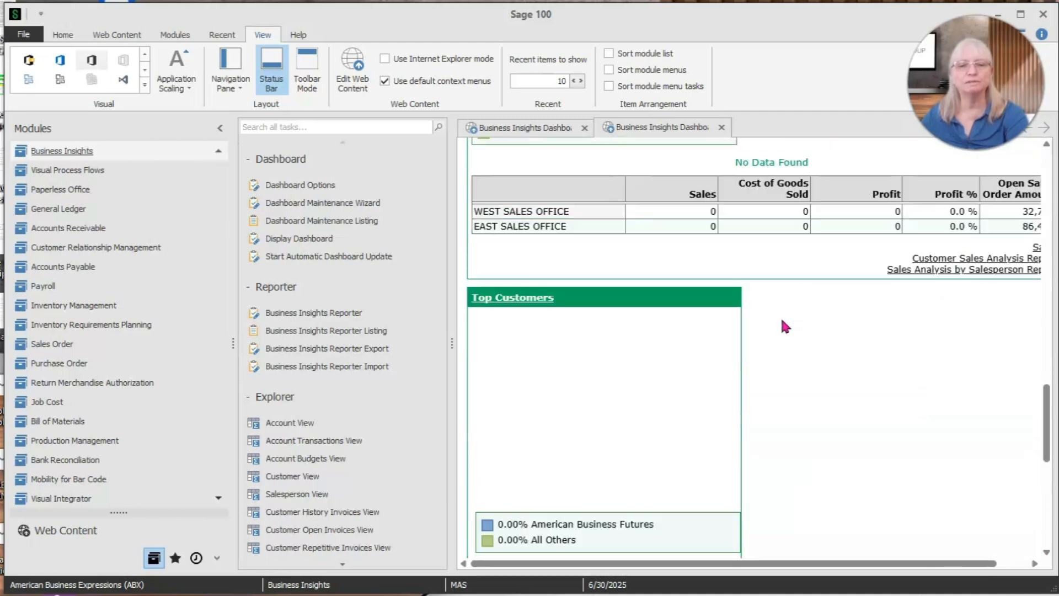
pyautogui.scroll(-2, 786, 326)
pyautogui.scroll(-3, 785, 327)
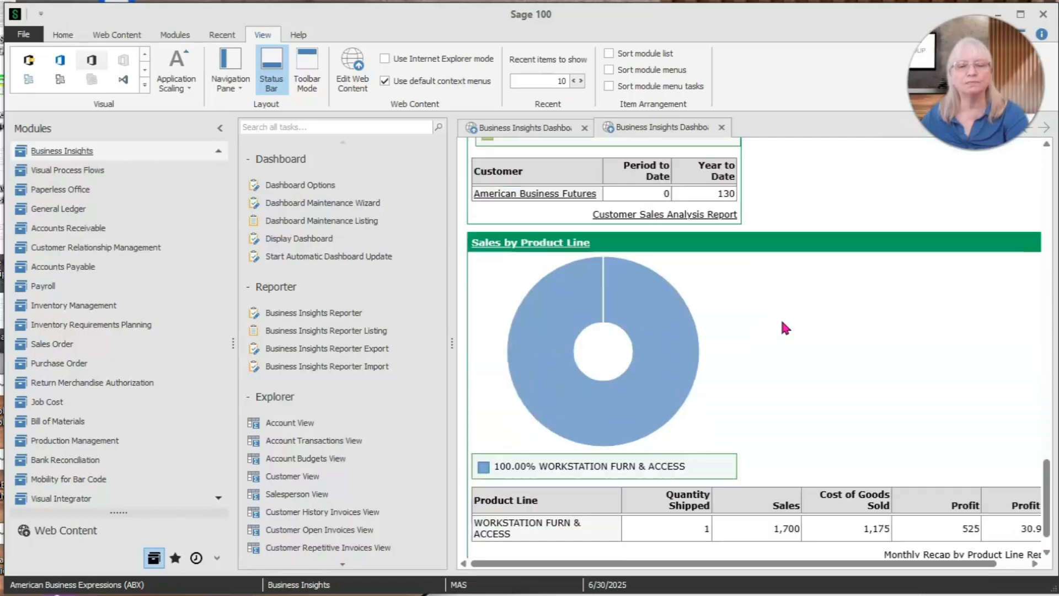
pyautogui.scroll(2, 785, 327)
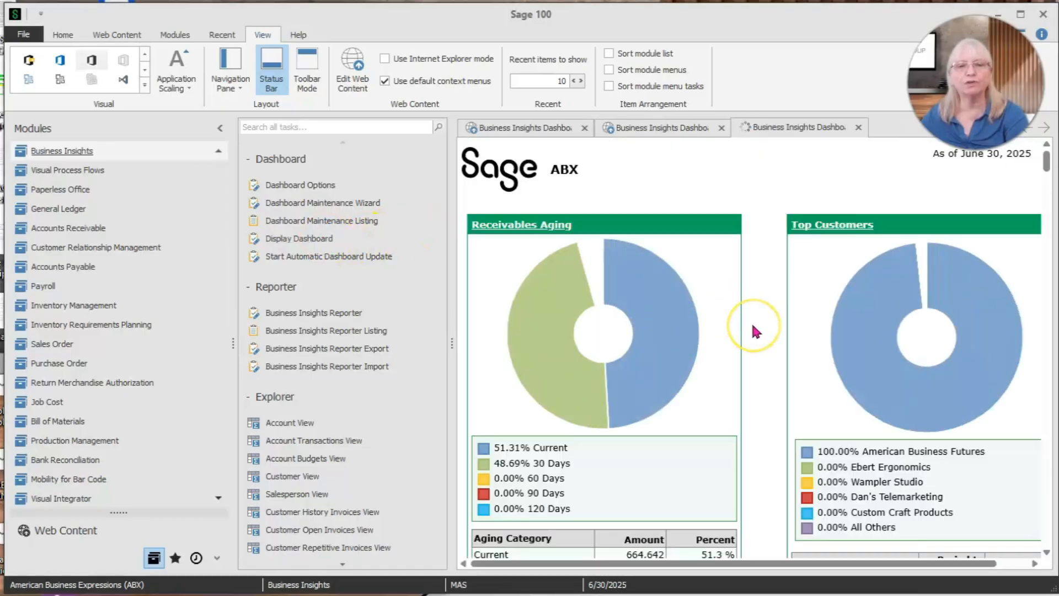
# Close the ABC Distribution dashboard page, return to the ABX dashboard and display the dashboard again.
pyautogui.scroll(-4, 754, 326)
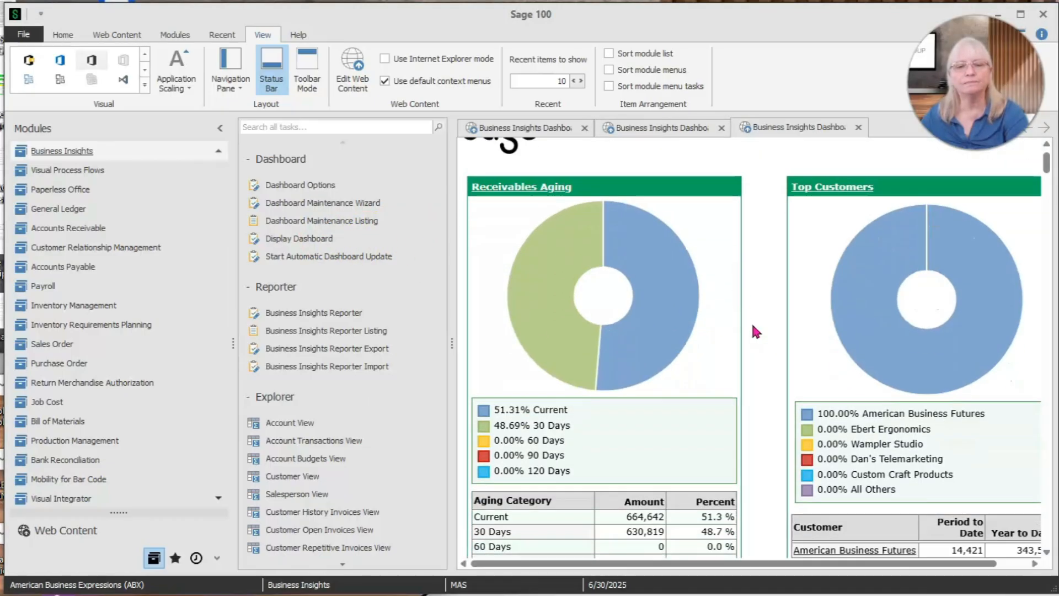
pyautogui.scroll(5, 753, 329)
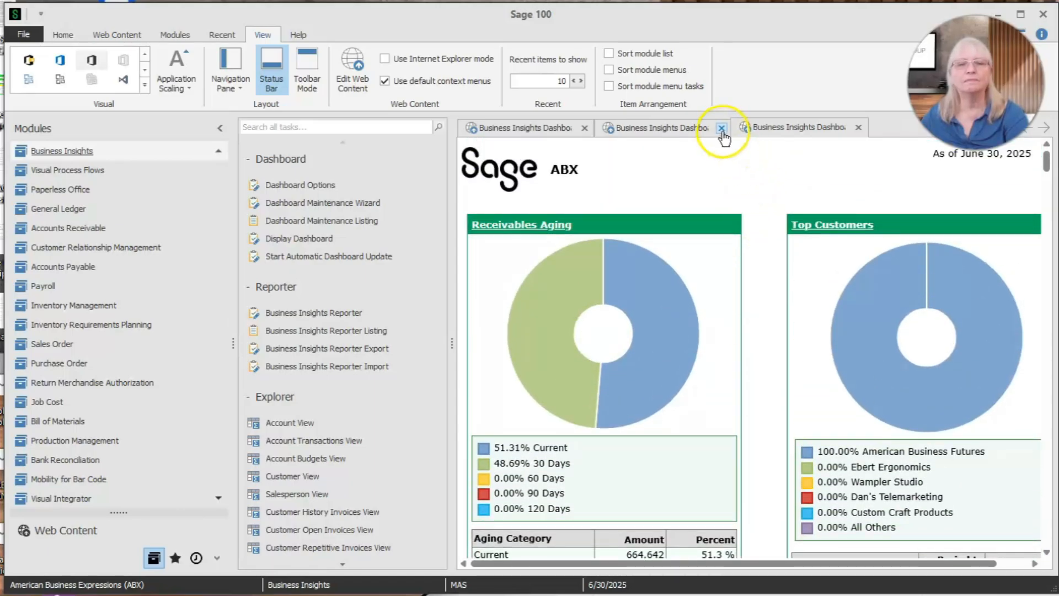
pyautogui.moveTo(777, 123); pyautogui.dragTo(759, 123)
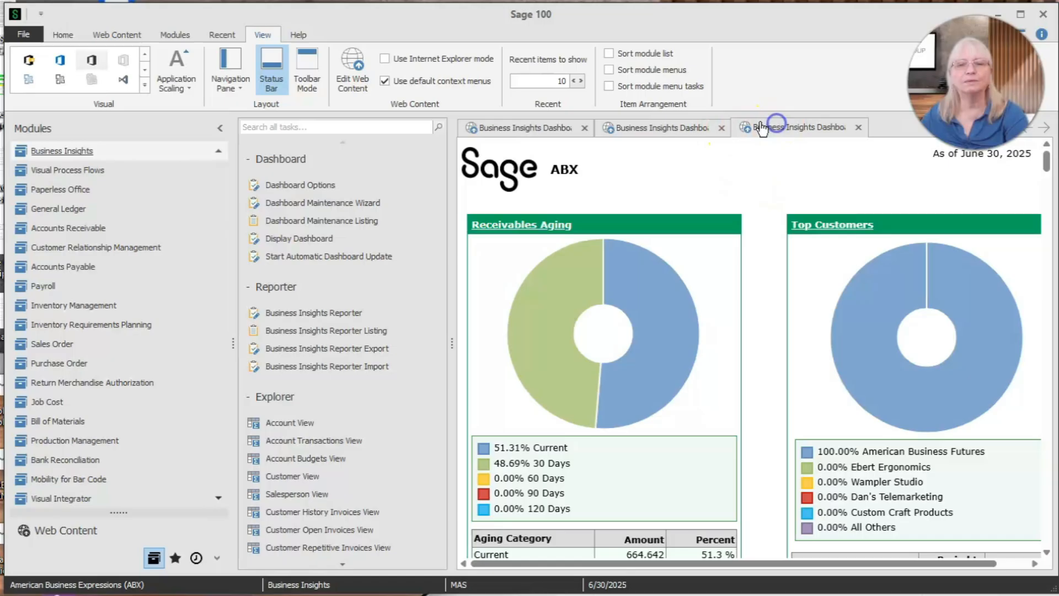
pyautogui.click(722, 127)
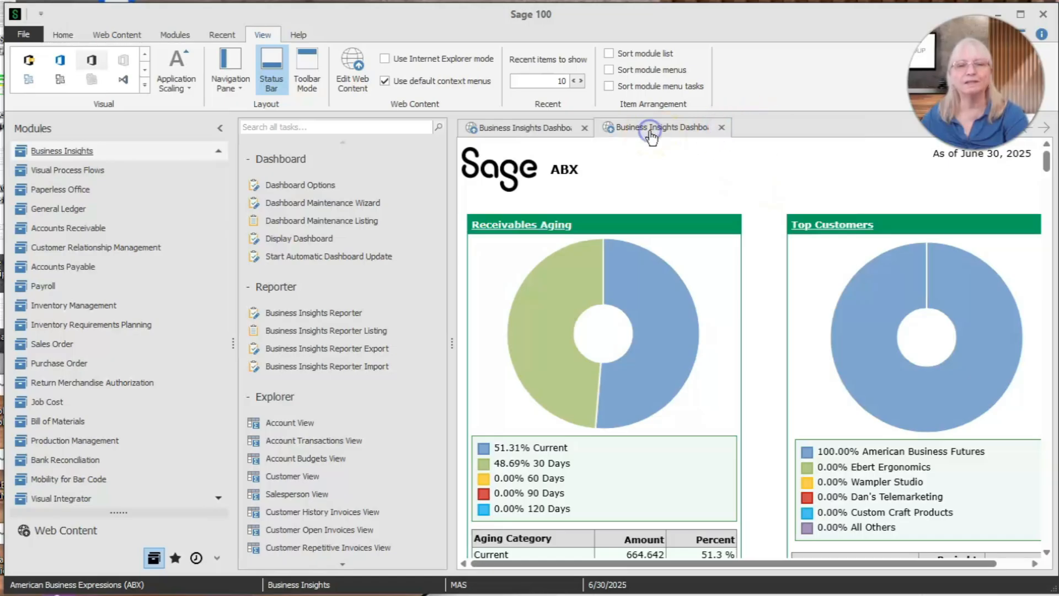
pyautogui.click(561, 129)
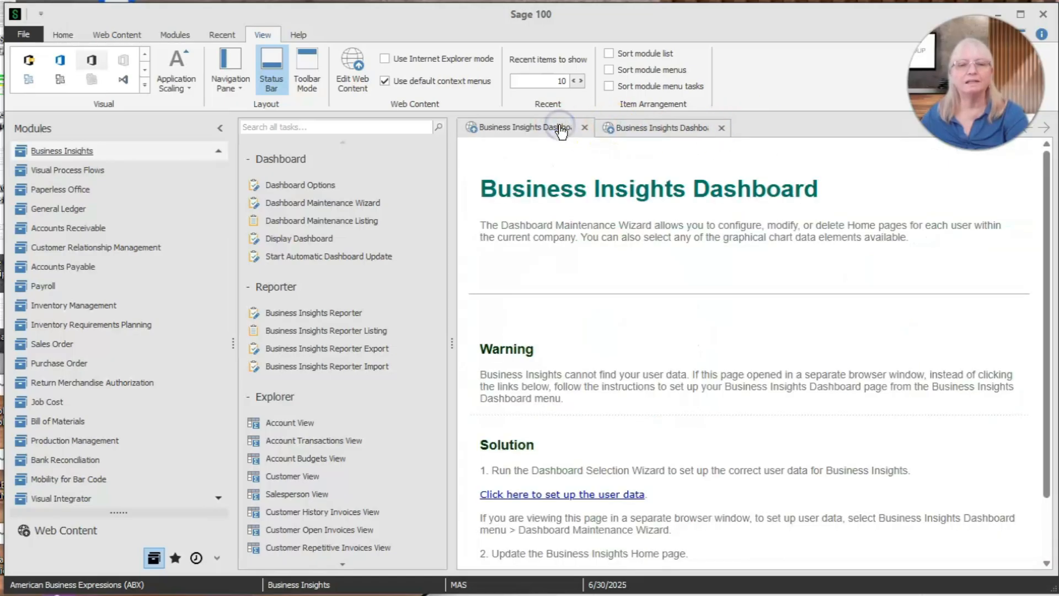
pyautogui.click(666, 128)
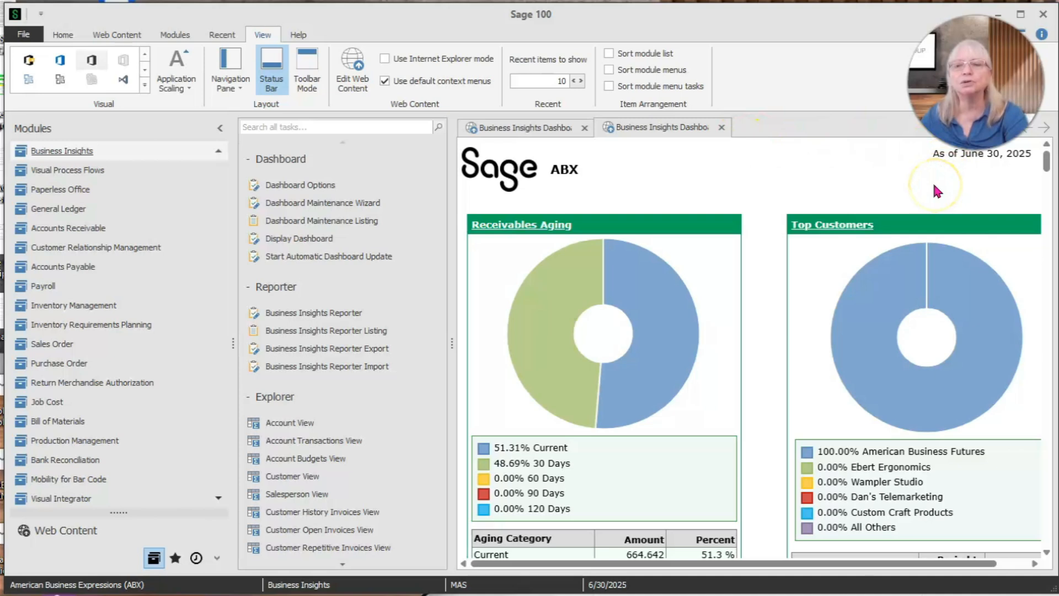
pyautogui.click(316, 240)
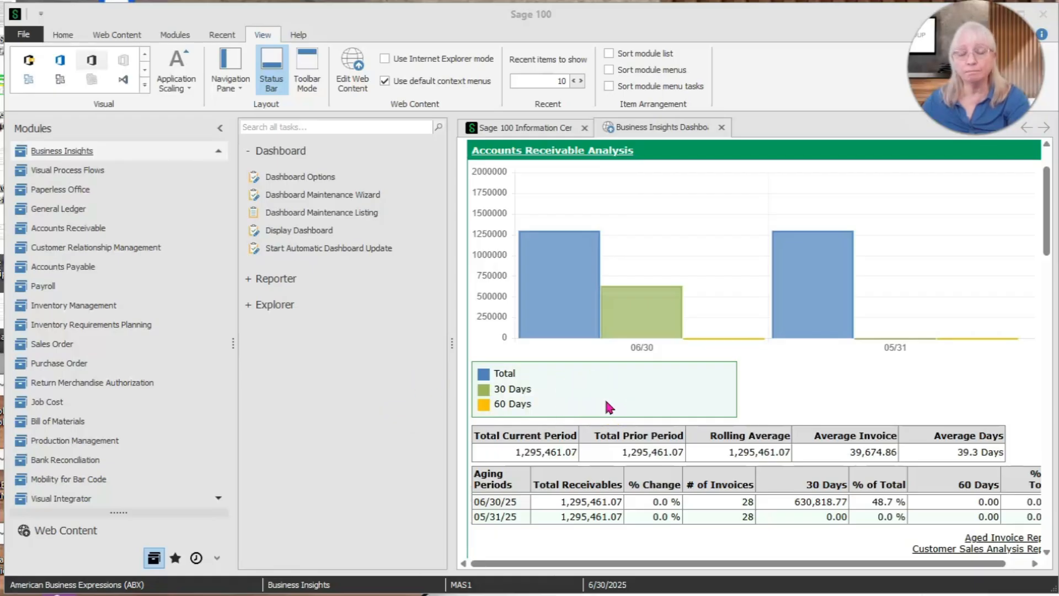
# Examine user MAS1's ABX dashboard, including its Accounts Receivable Analysis, Sales, Top Customers, product line and Top Items views.
pyautogui.scroll(-1, 606, 403)
pyautogui.scroll(-7, 606, 404)
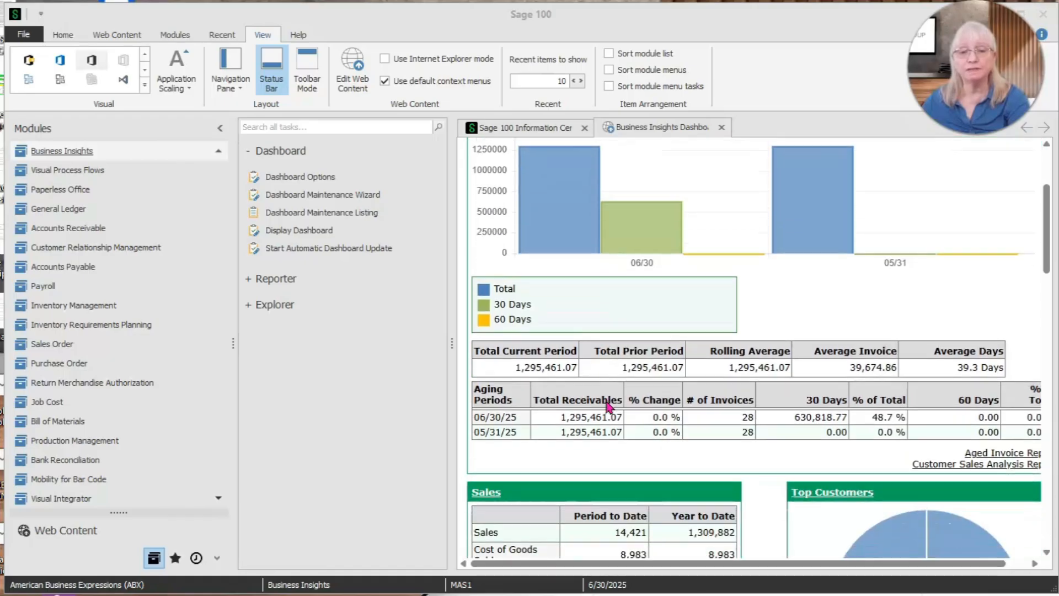
pyautogui.scroll(-10, 606, 404)
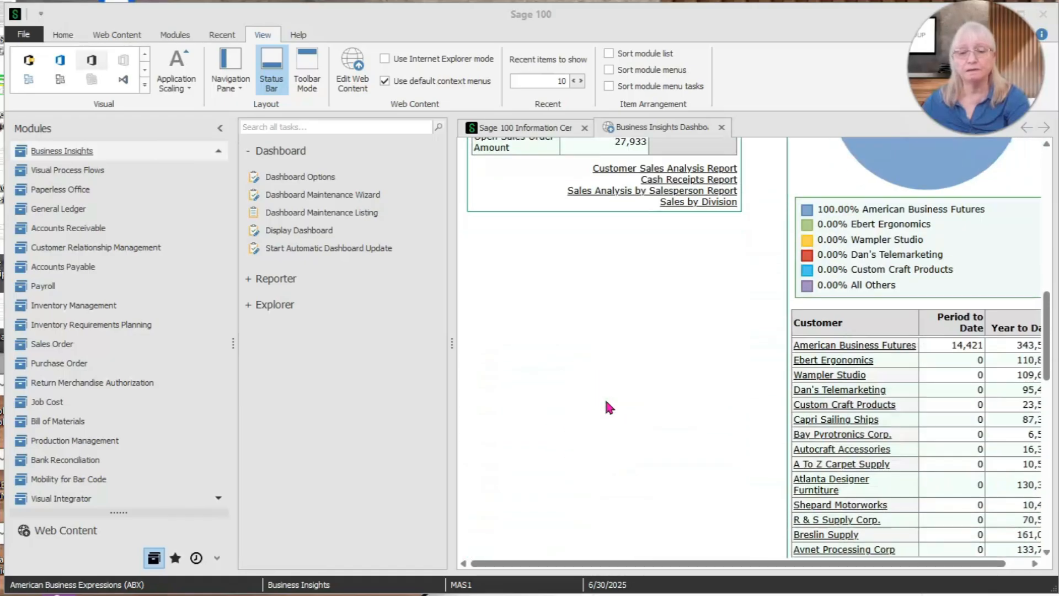
pyautogui.scroll(-2, 606, 405)
pyautogui.scroll(-4, 606, 403)
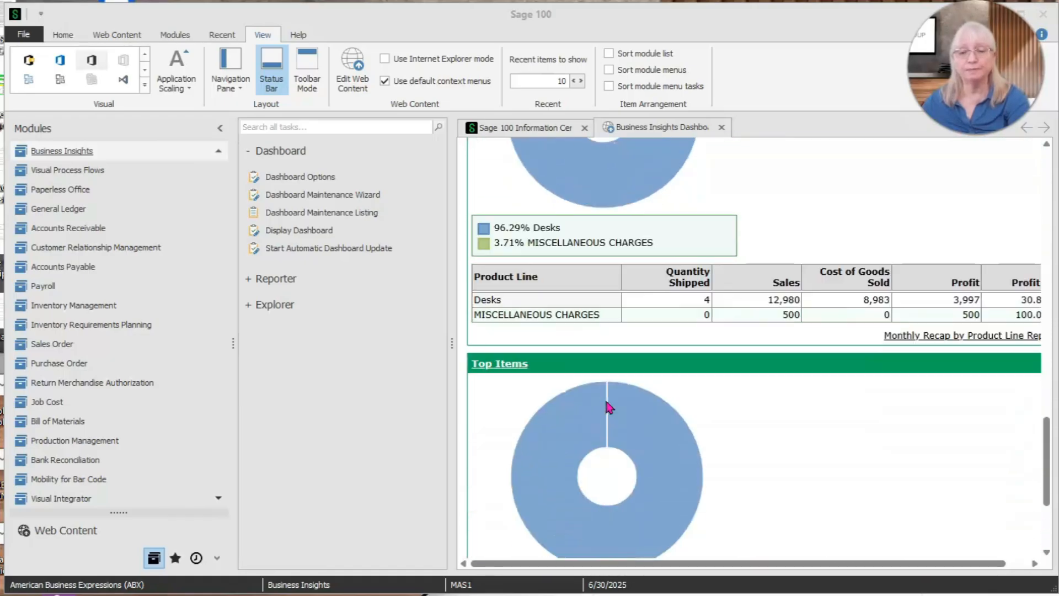
pyautogui.scroll(-5, 606, 403)
pyautogui.scroll(10, 607, 407)
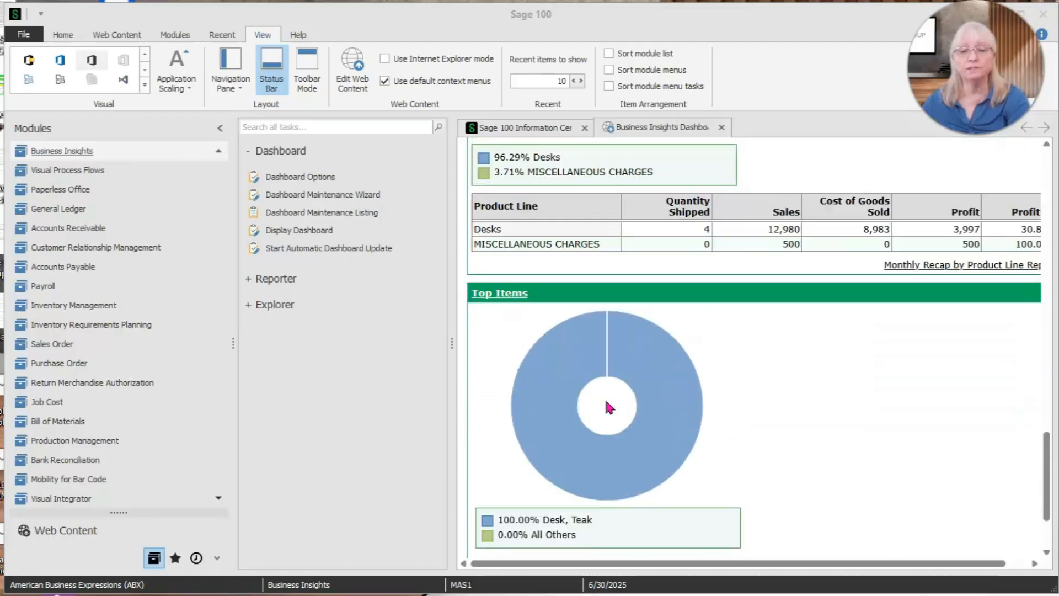
pyautogui.scroll(6, 607, 407)
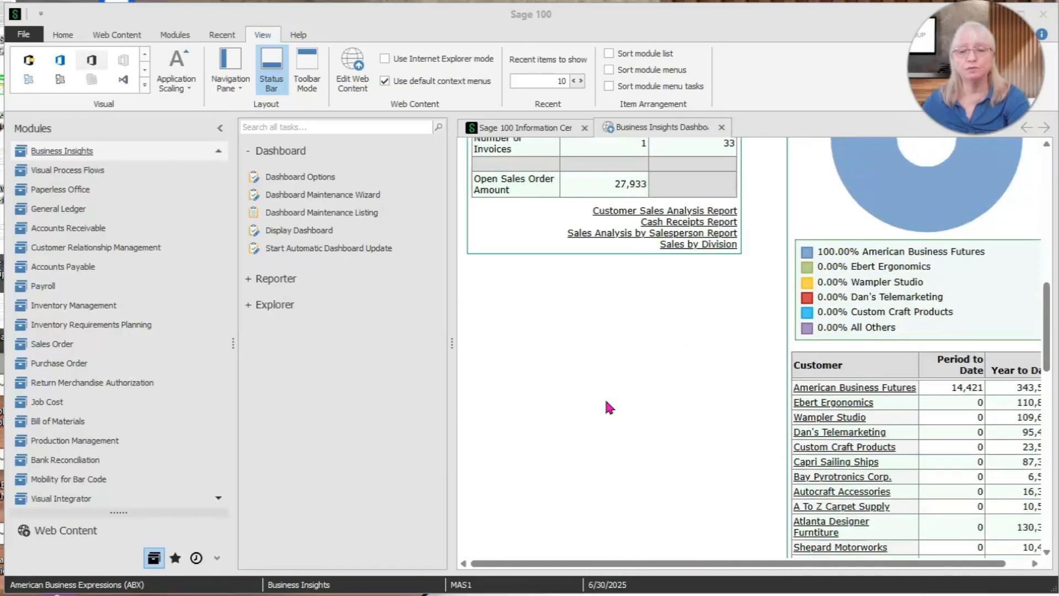
# View the Sage 100 Information Center page and the web content options, and return to the Business Insights dashboard.
pyautogui.scroll(8, 604, 398)
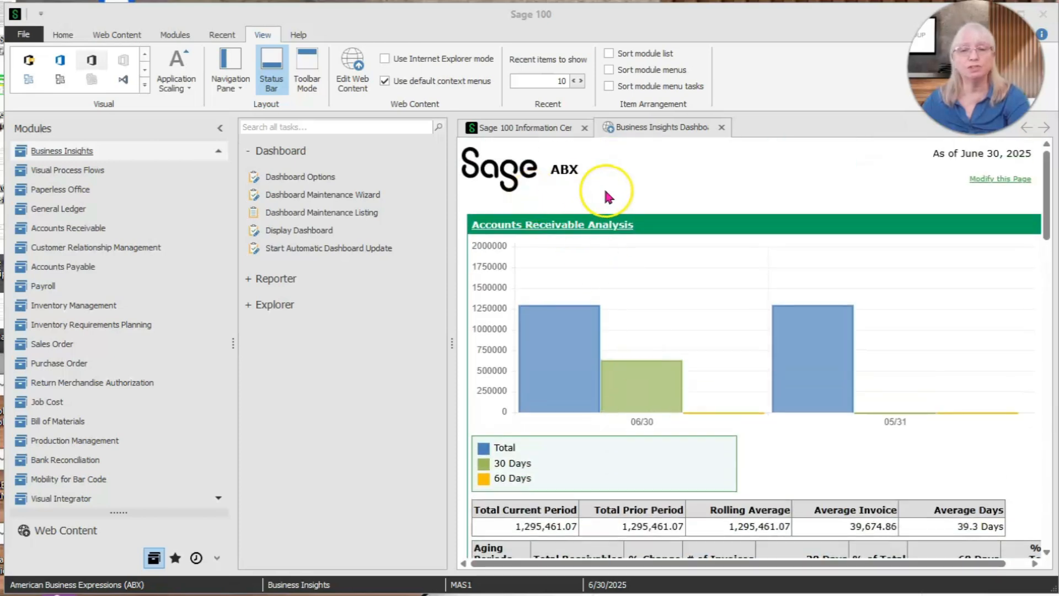
pyautogui.click(1003, 183)
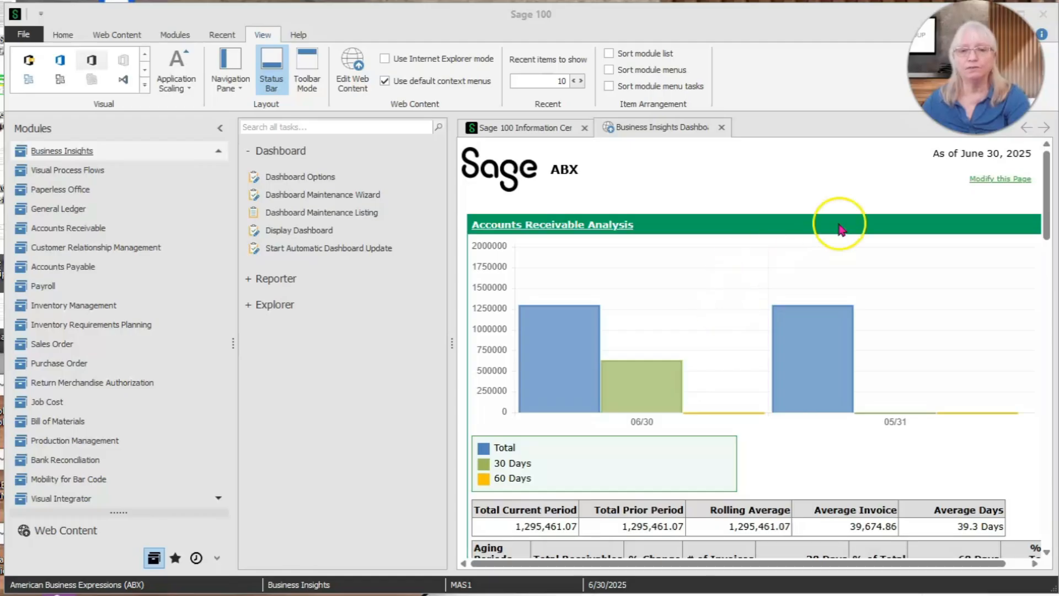
pyautogui.click(555, 135)
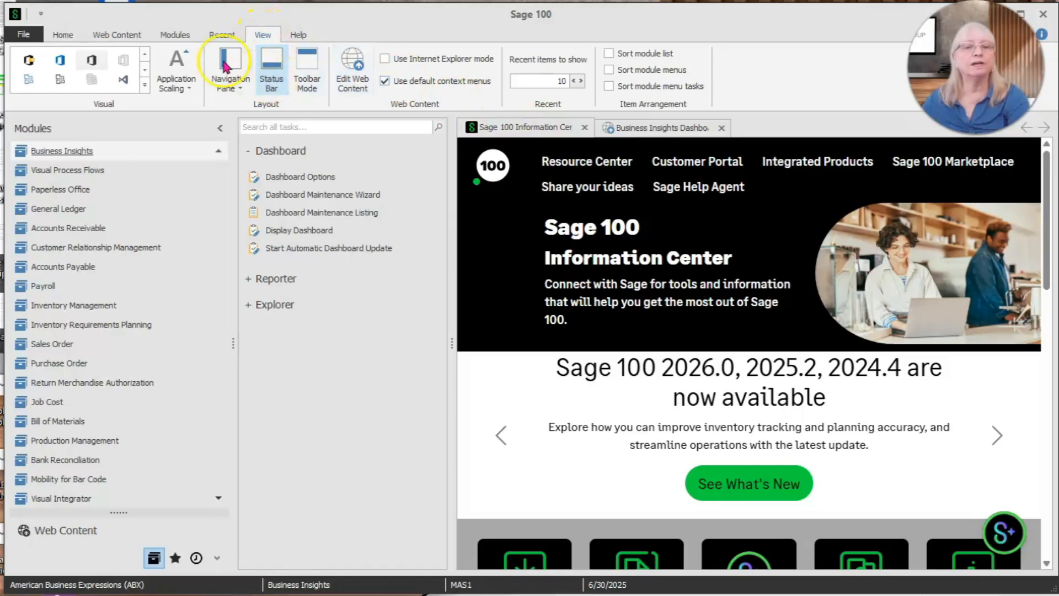
pyautogui.click(103, 35)
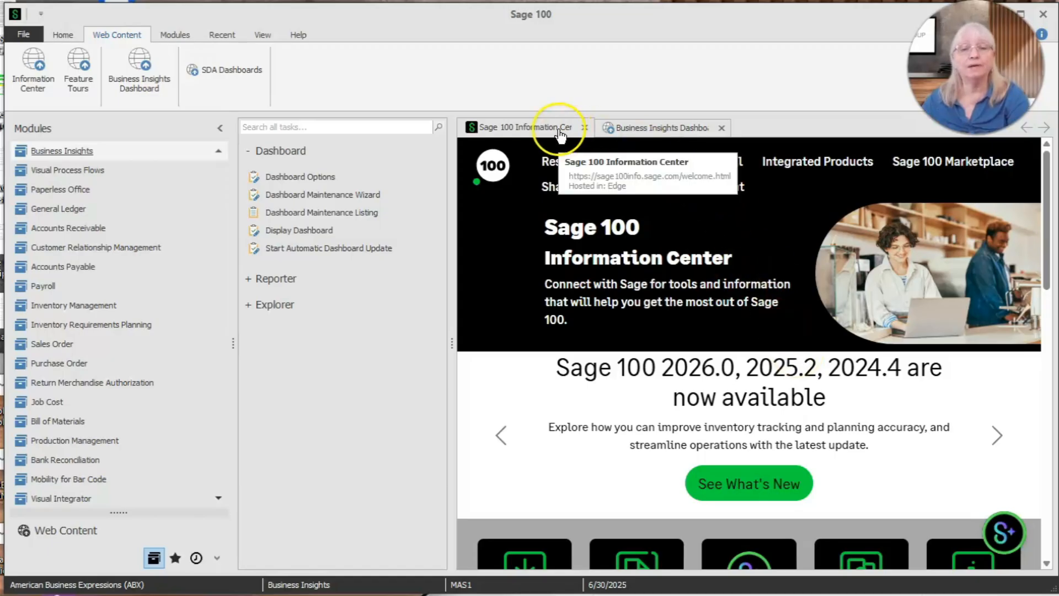
pyautogui.click(674, 131)
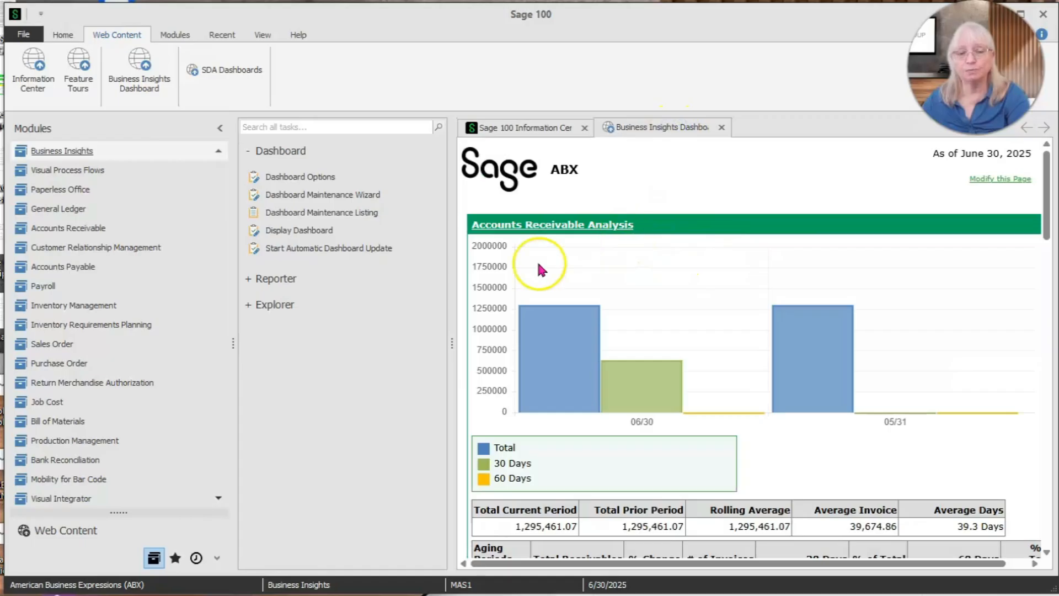
# Collapse the module list to widen the ABX dashboard and examine its Accounts Receivable Analysis, Sales and Top Customers views.
pyautogui.click(220, 129)
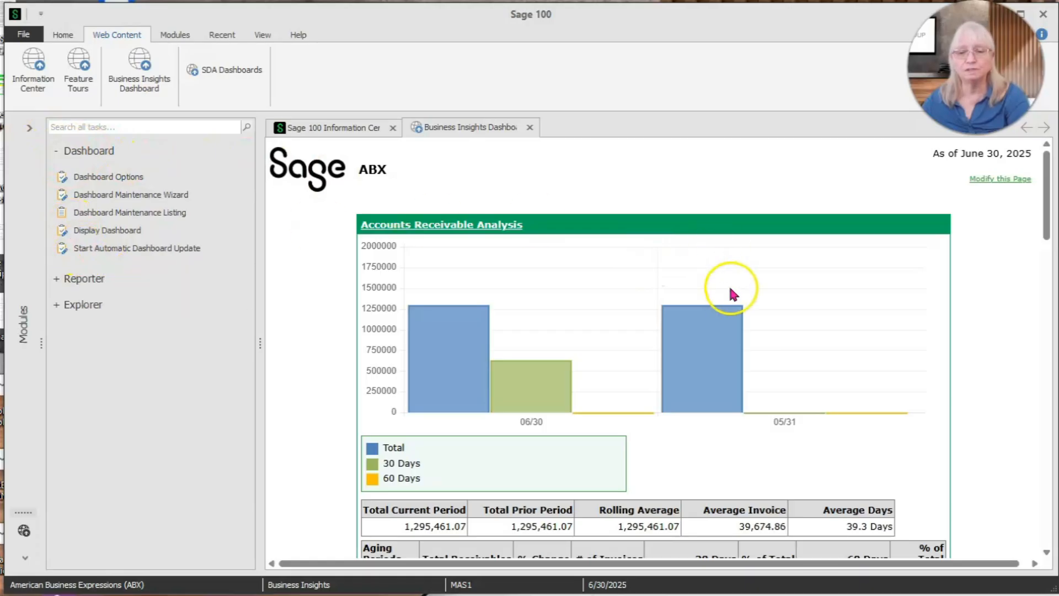
pyautogui.scroll(-3, 731, 293)
pyautogui.scroll(-5, 731, 298)
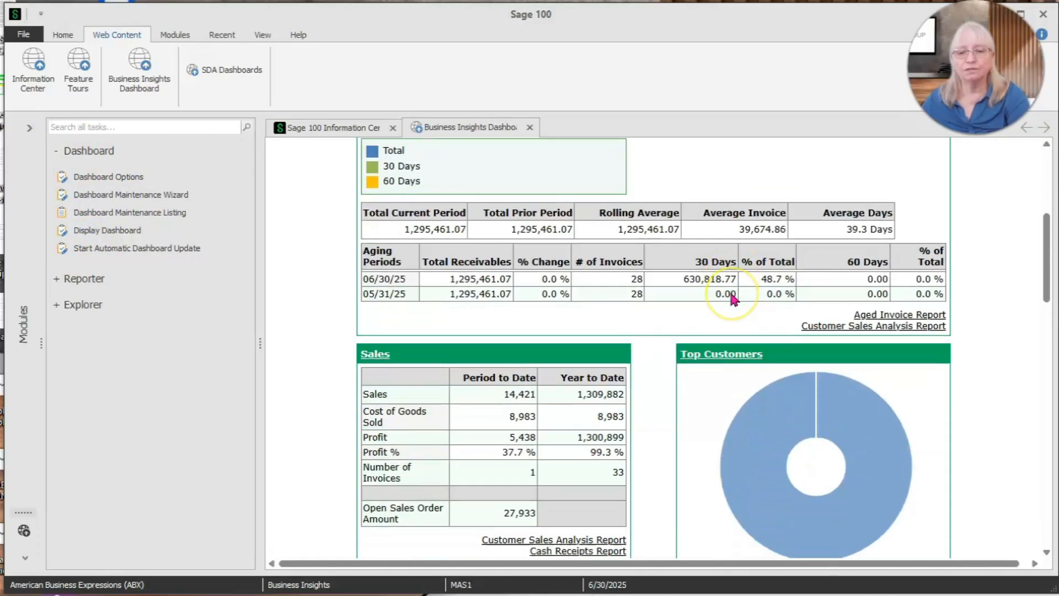
pyautogui.scroll(8, 732, 298)
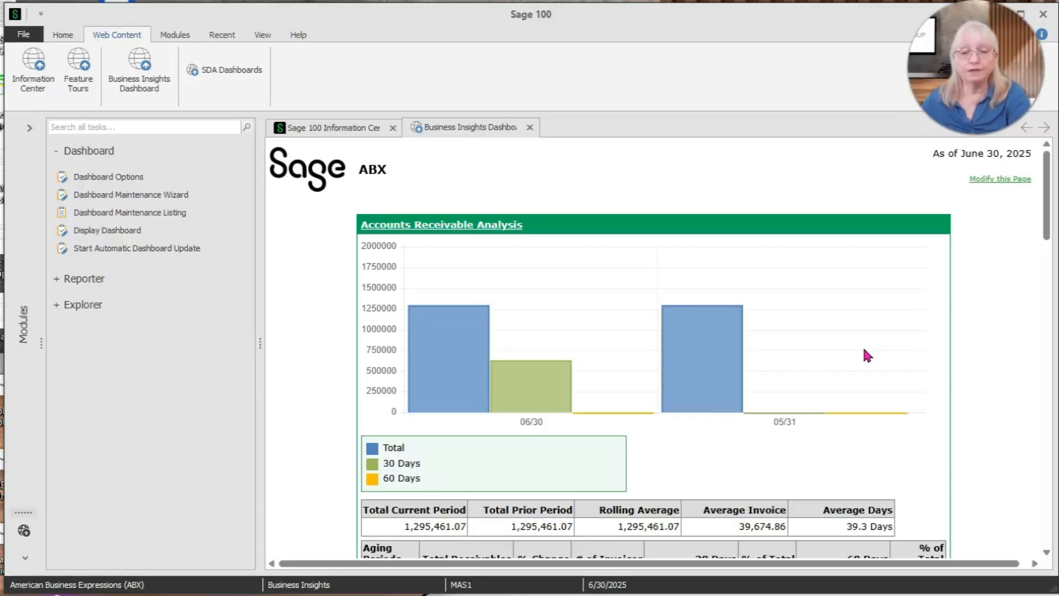
pyautogui.scroll(-1, 864, 351)
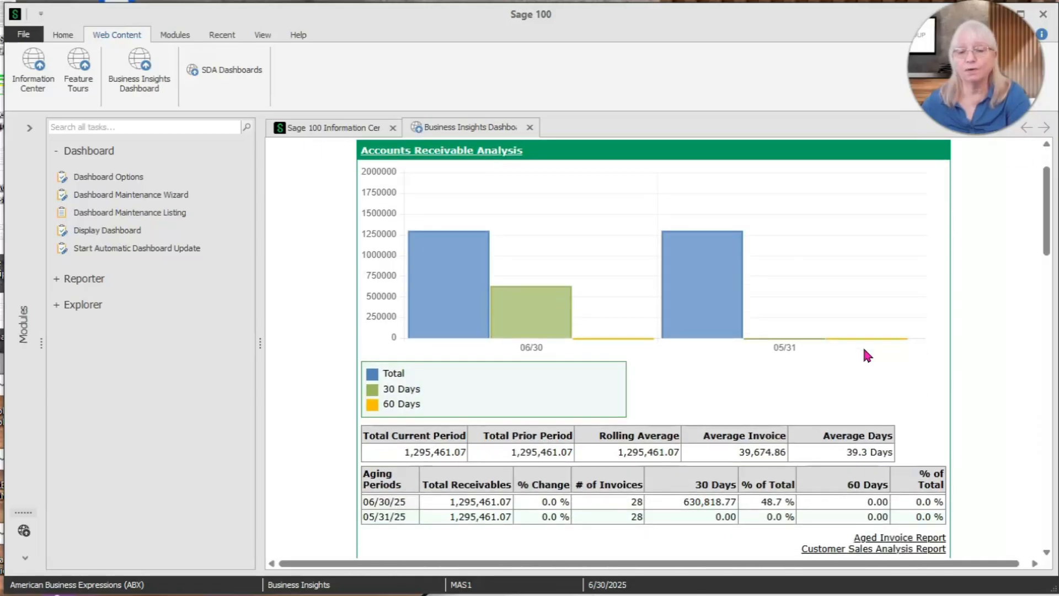
pyautogui.scroll(-2, 864, 350)
pyautogui.scroll(-1, 867, 355)
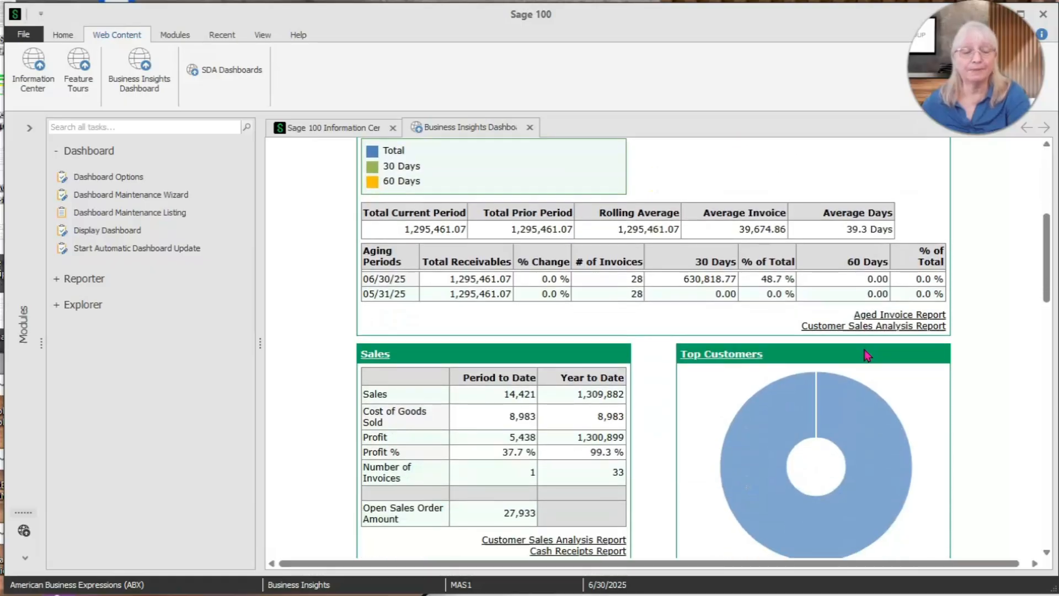
pyautogui.scroll(4, 867, 355)
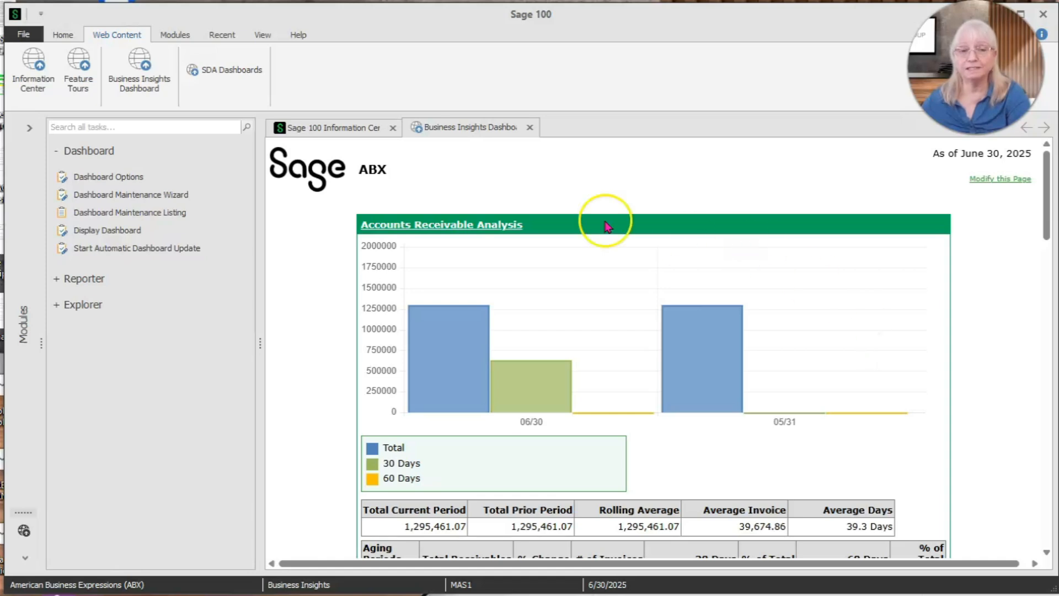
# Expand the module list again and switch to the presentation slide on reporting options.
pyautogui.click(29, 127)
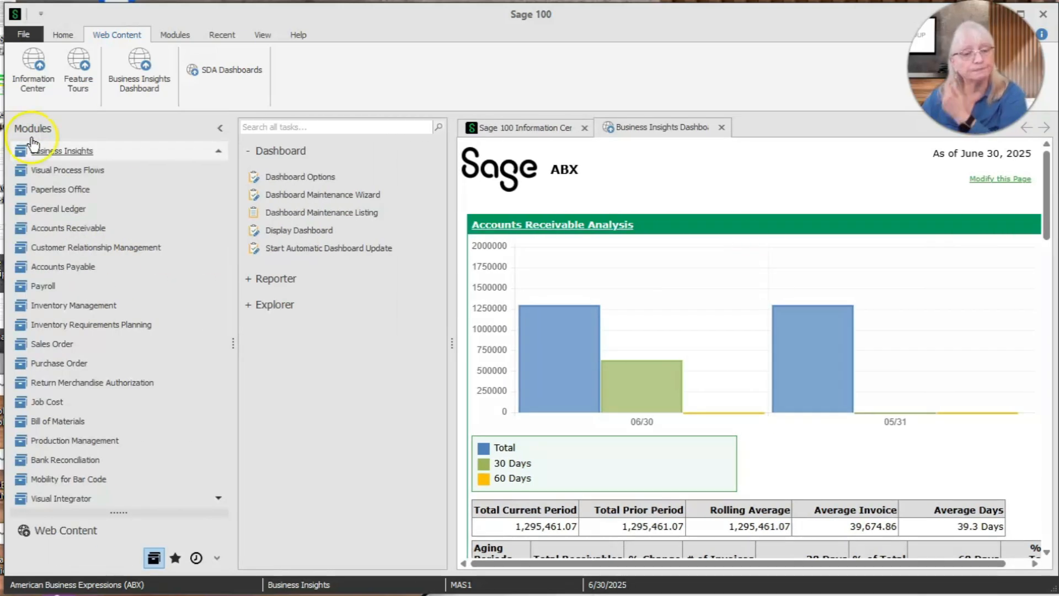
pyautogui.hotkey('alt', 'Tab')
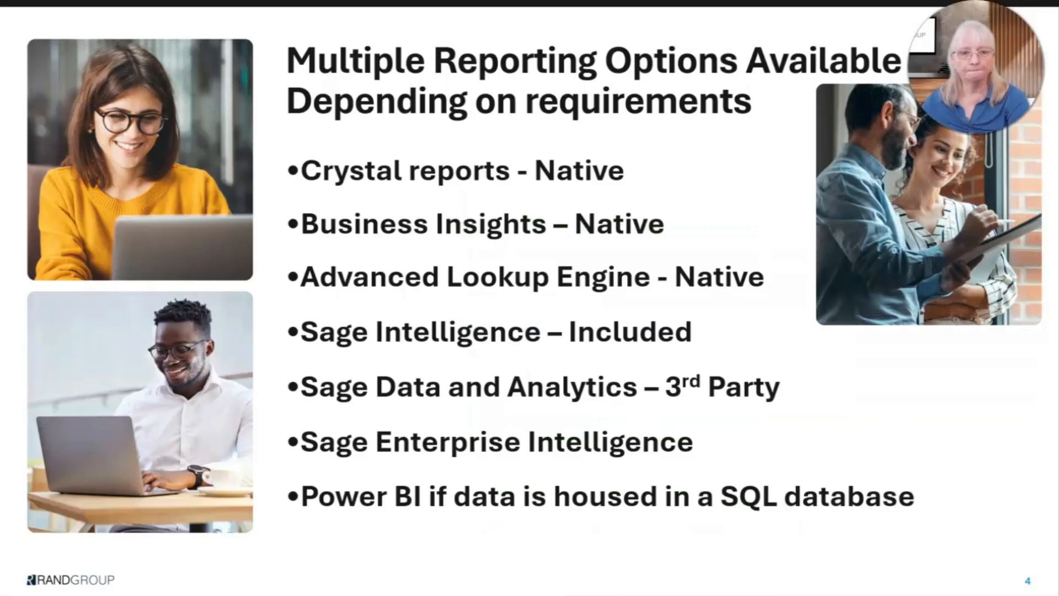